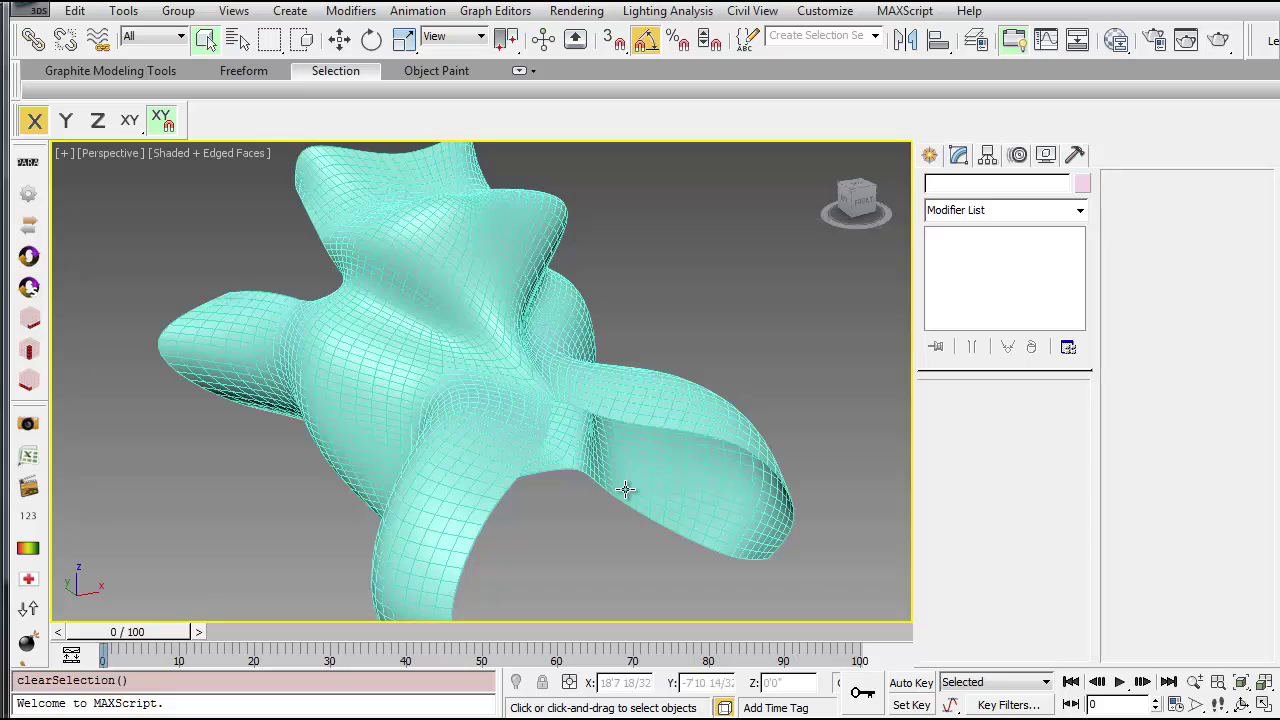
Select the organic mesh and add an Unwrap UVW modifier above its Edit Poly modifier.
middle_click_drag(576, 458, 527, 421, "alt")
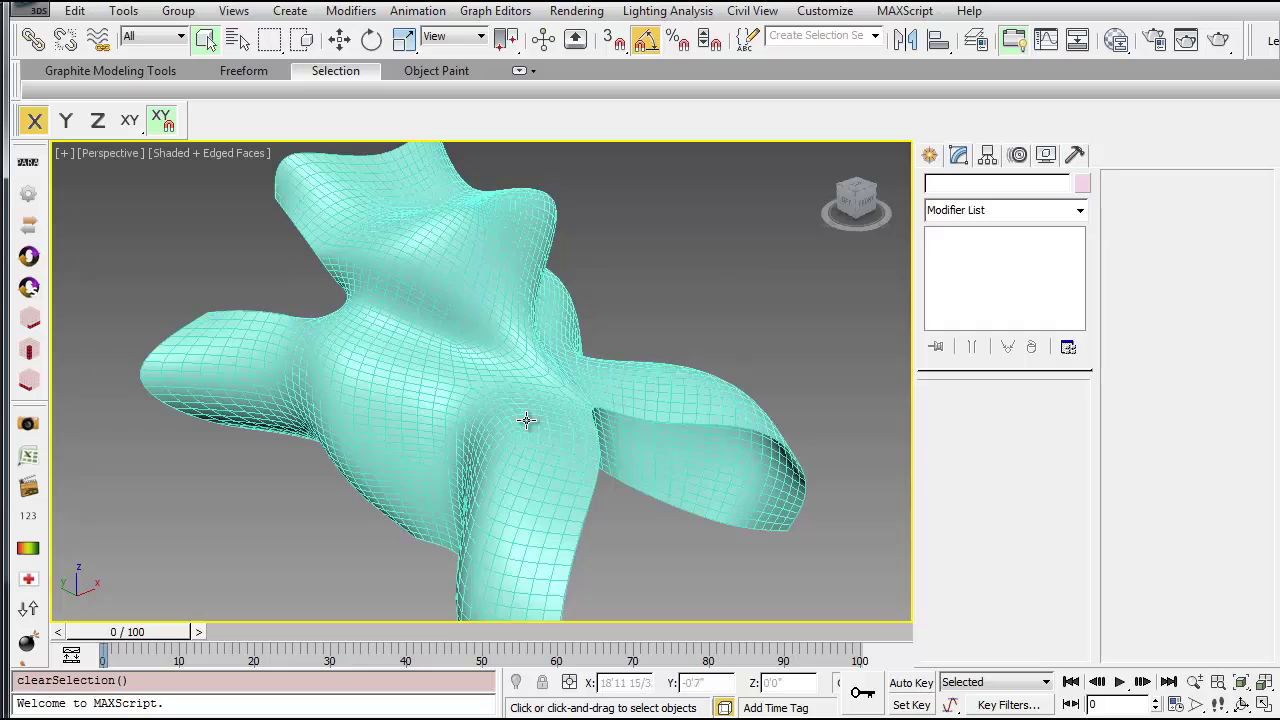
left_click(529, 362)
middle_click_drag(670, 360, 466, 382, "alt")
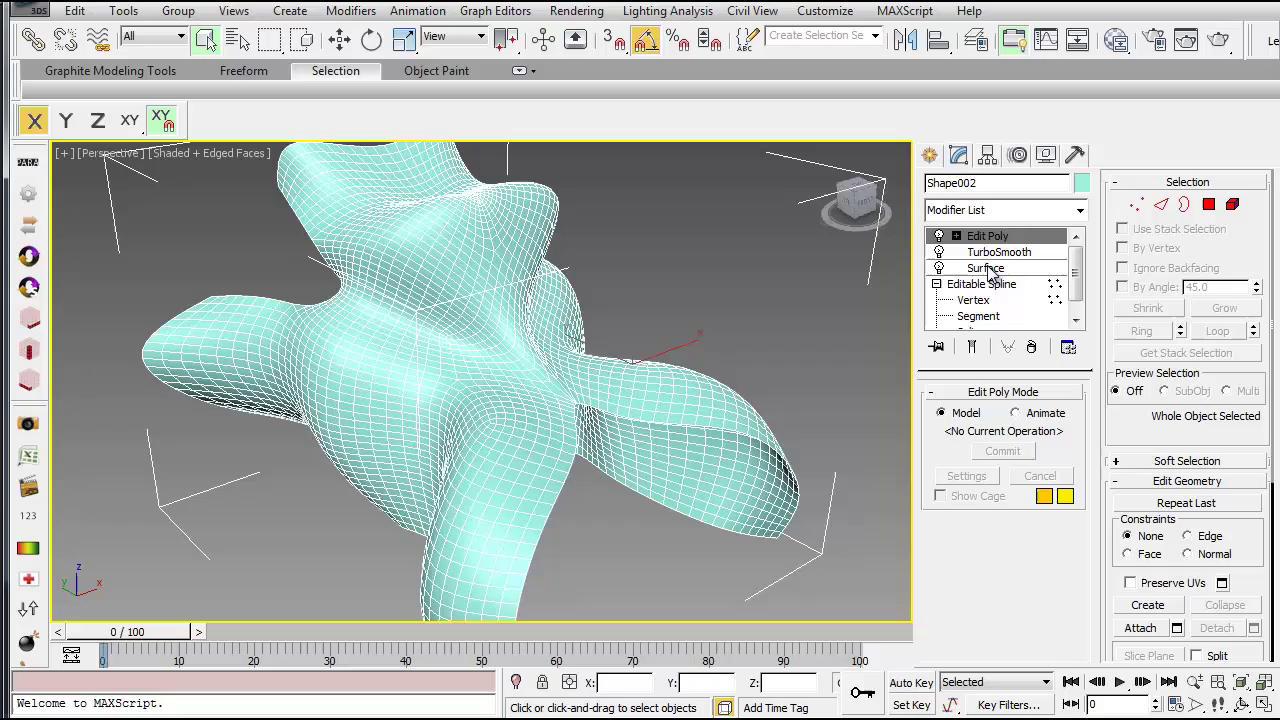
middle_click_drag(428, 357, 434, 351, "alt")
left_click(1080, 210)
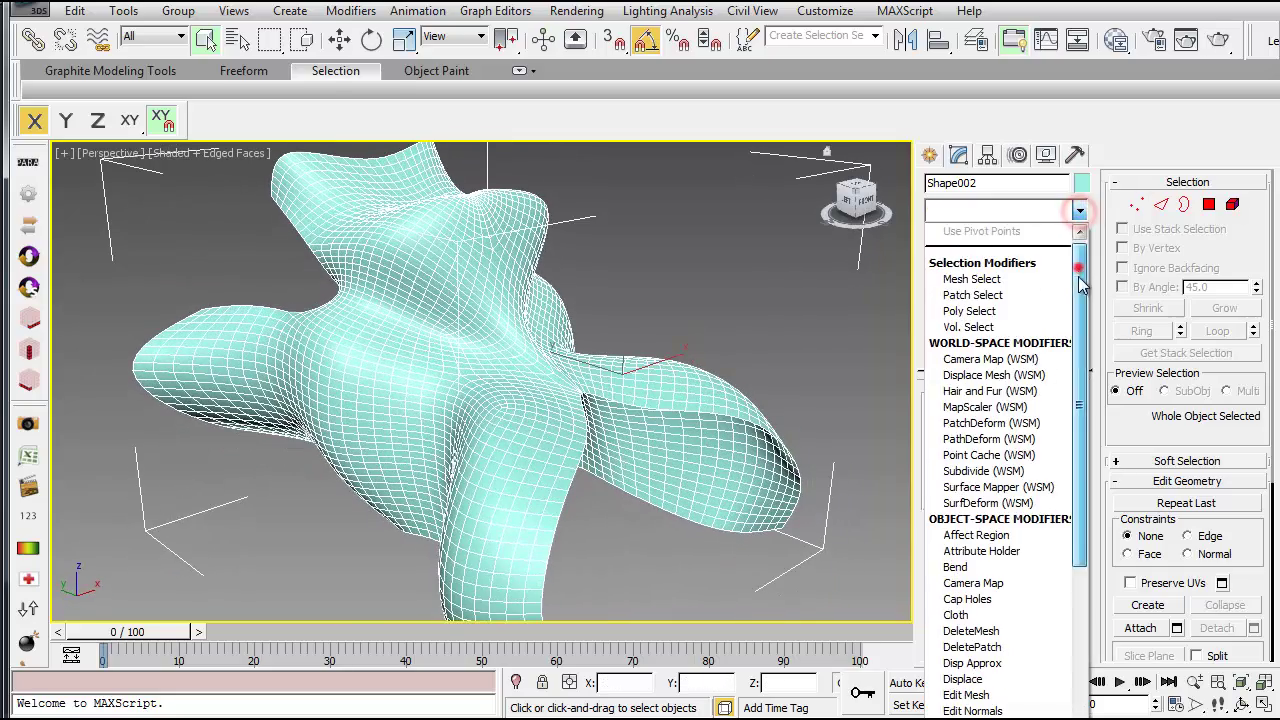
scroll(1005, 450, "down", 10)
scroll(1005, 450, "down", 2)
left_click(985, 630)
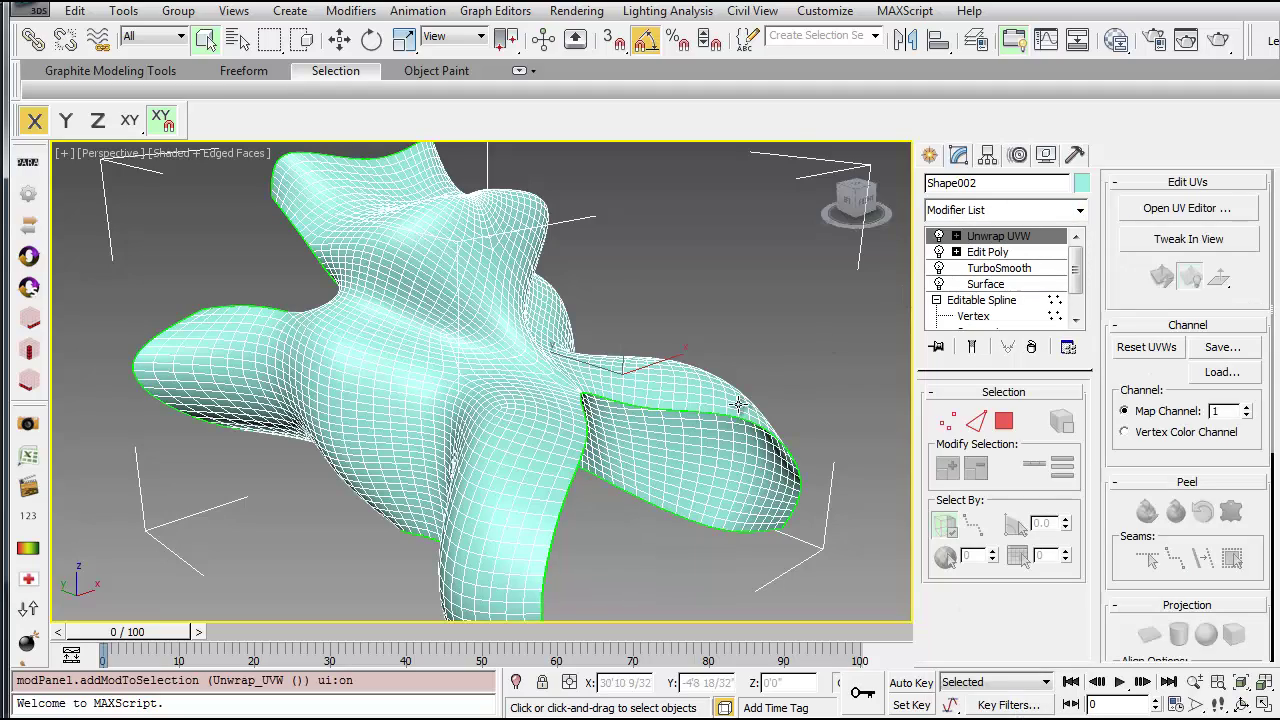
Open the UV editor for the mesh, place it beside the model and switch to polygon selection.
middle_click_drag(608, 300, 596, 338, "alt")
middle_click_drag(590, 428, 558, 350, "alt")
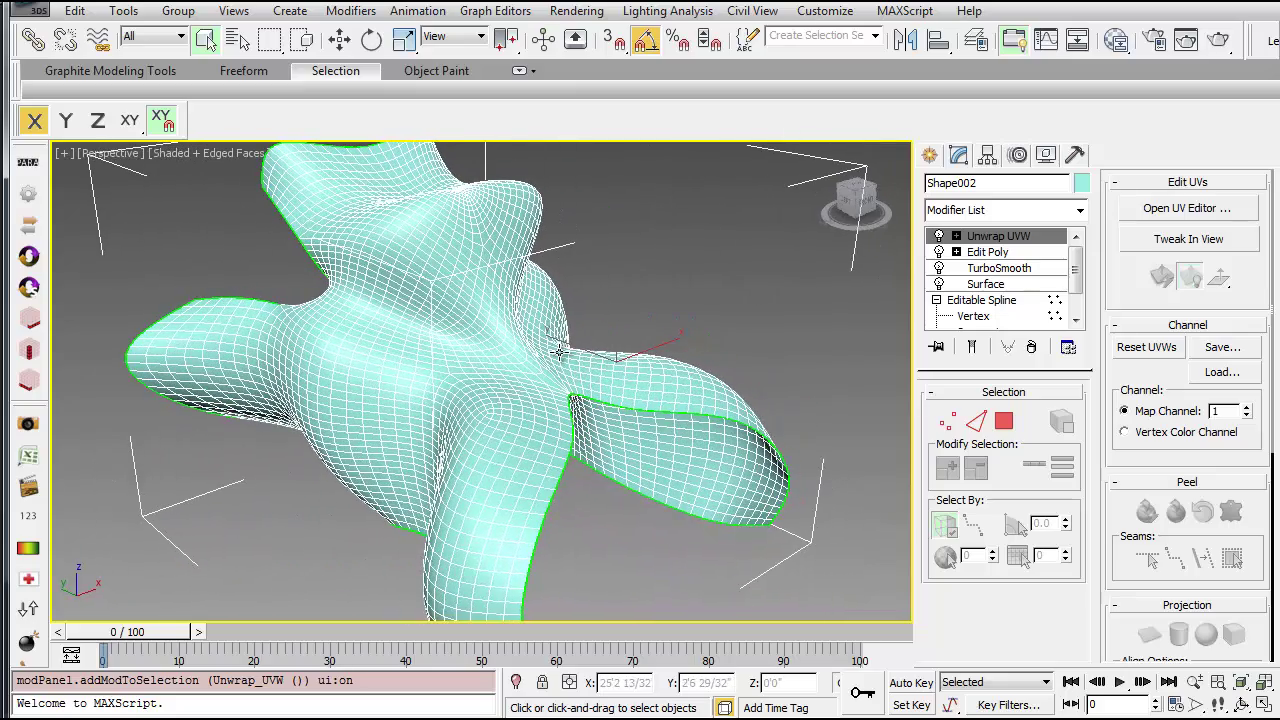
left_click(1190, 208)
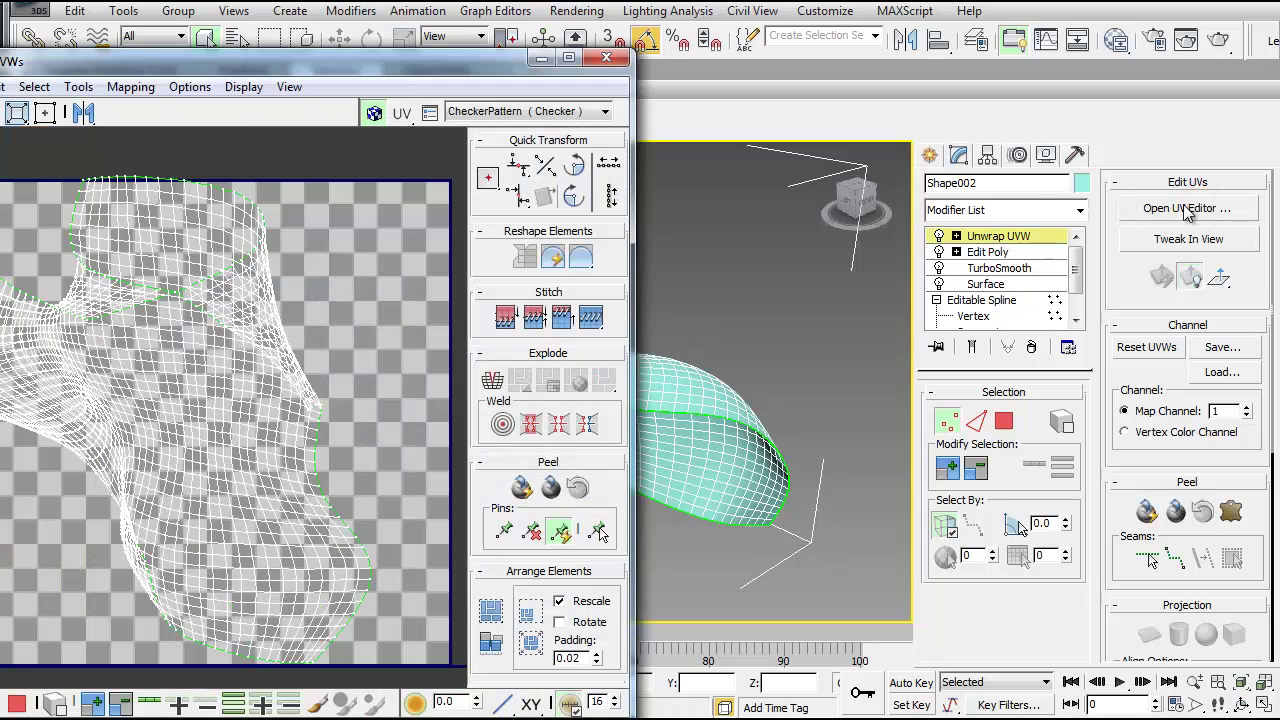
left_click_drag(326, 62, 830, 38)
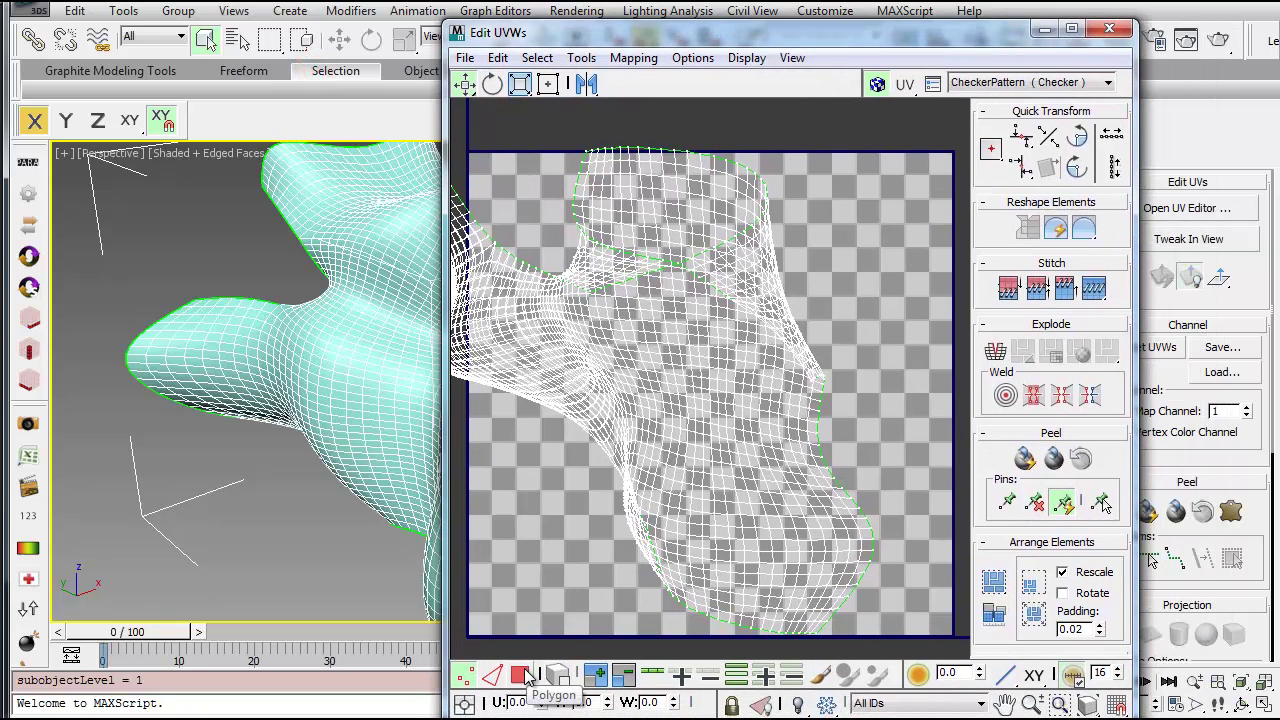
left_click(522, 676)
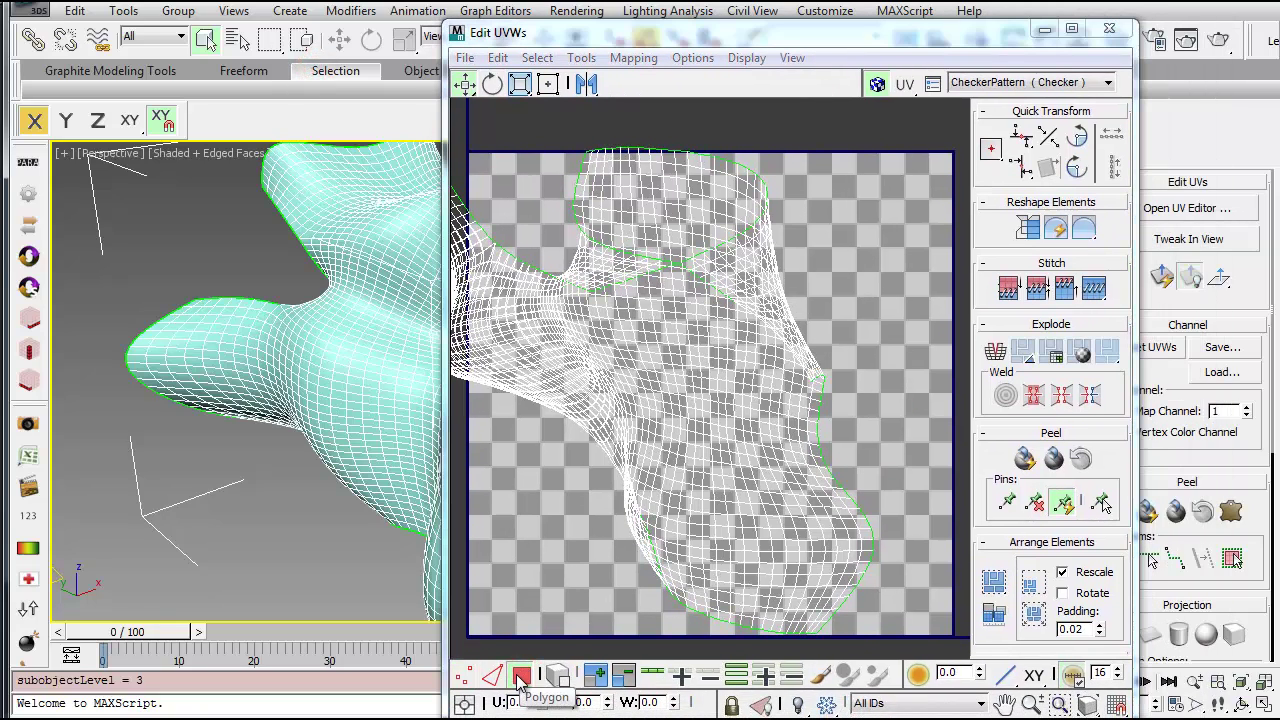
Apply Flatten Mapping to all UV polygons with a face angle threshold of 45.0 and spacing of 0.02, then deselect them.
scroll(571, 457, "down", 3)
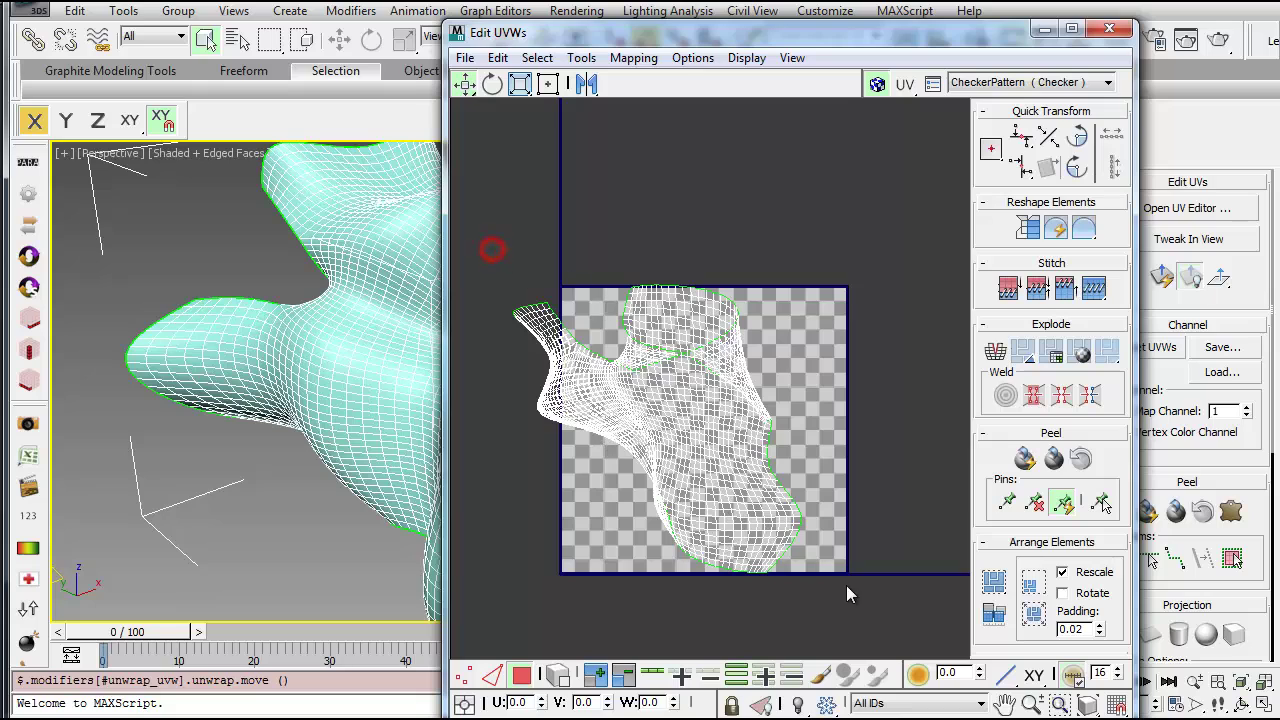
key("ctrl+a")
left_click(634, 58)
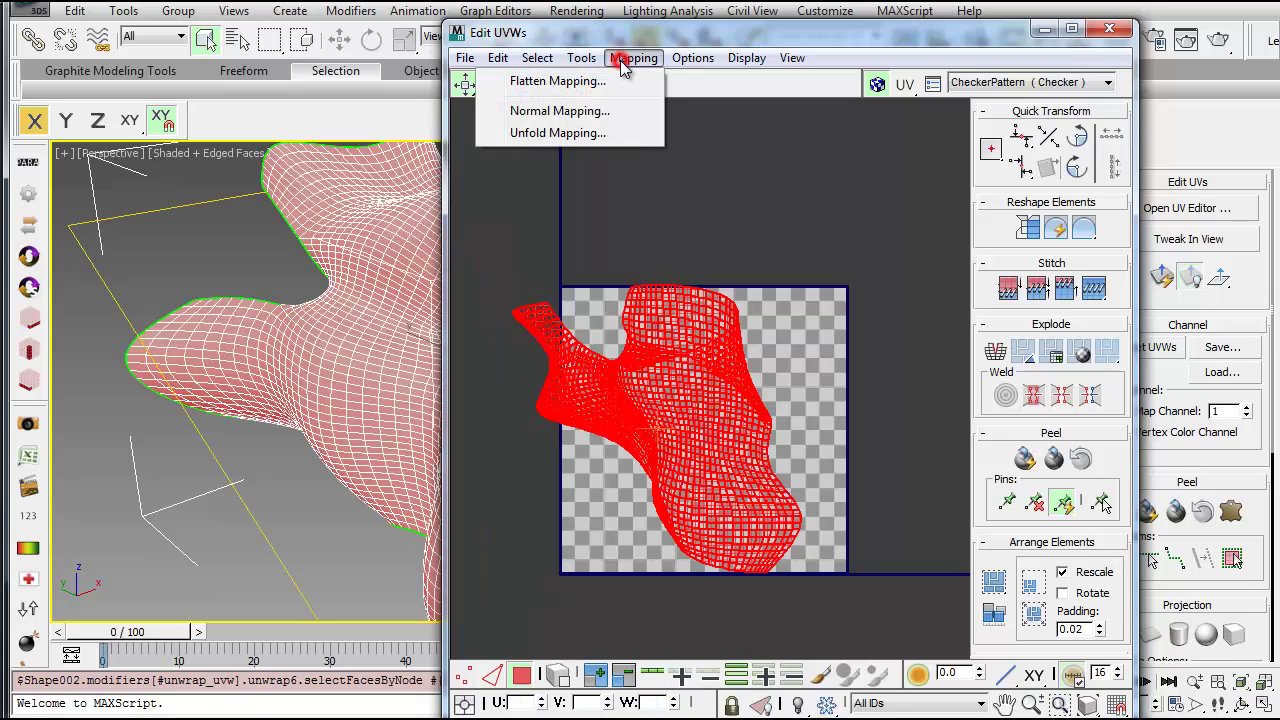
left_click(546, 84)
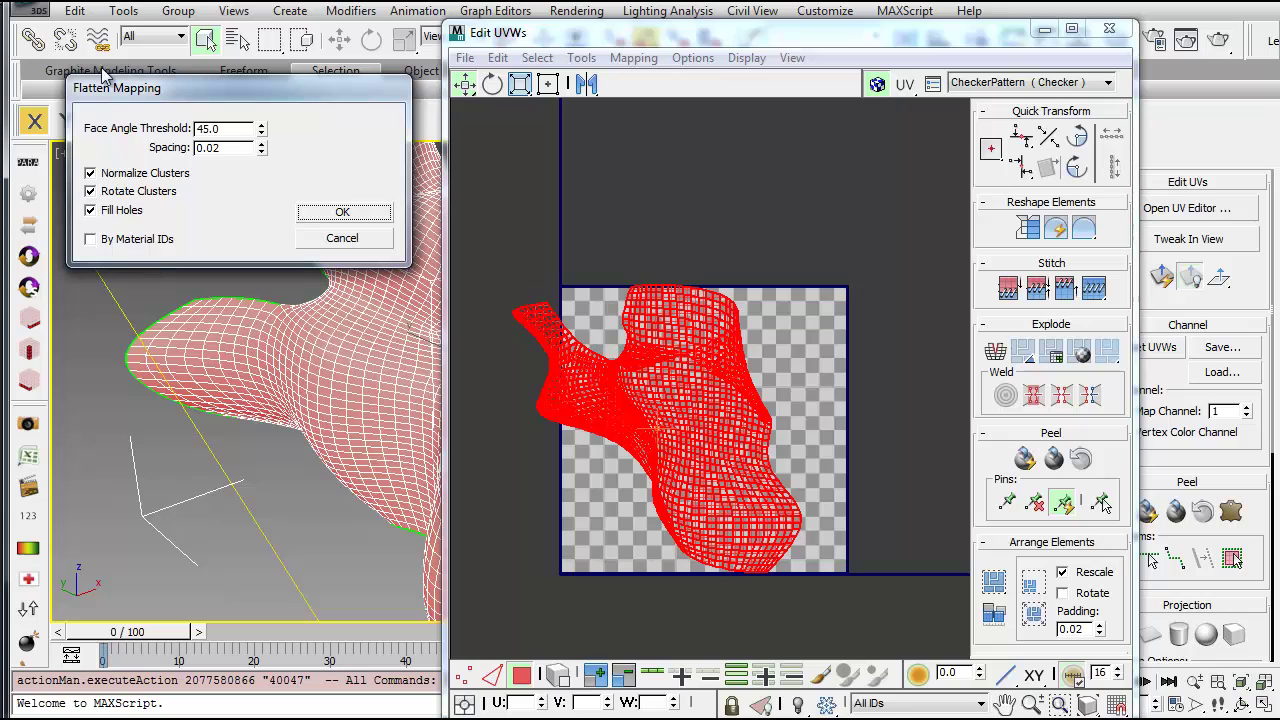
left_click(342, 216)
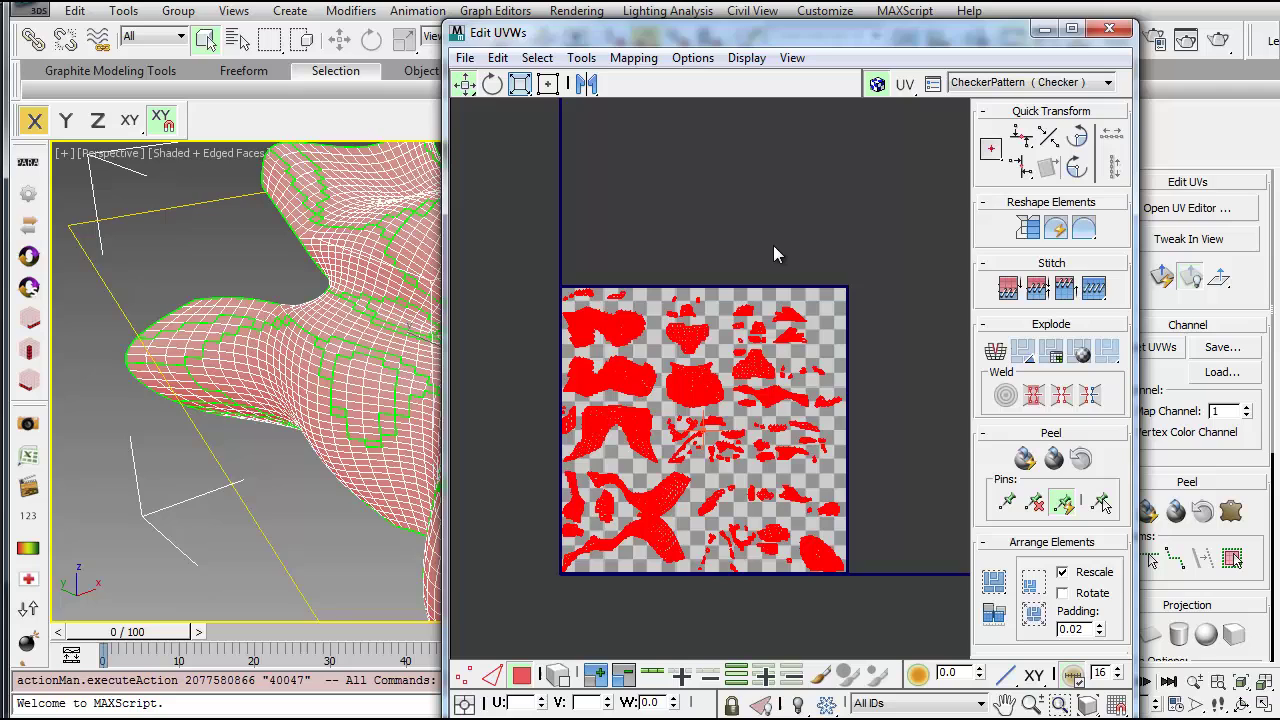
left_click(773, 245)
Turn on element selection in the UV editor and select the large X-shaped cluster.
left_click_drag(757, 32, 830, 10)
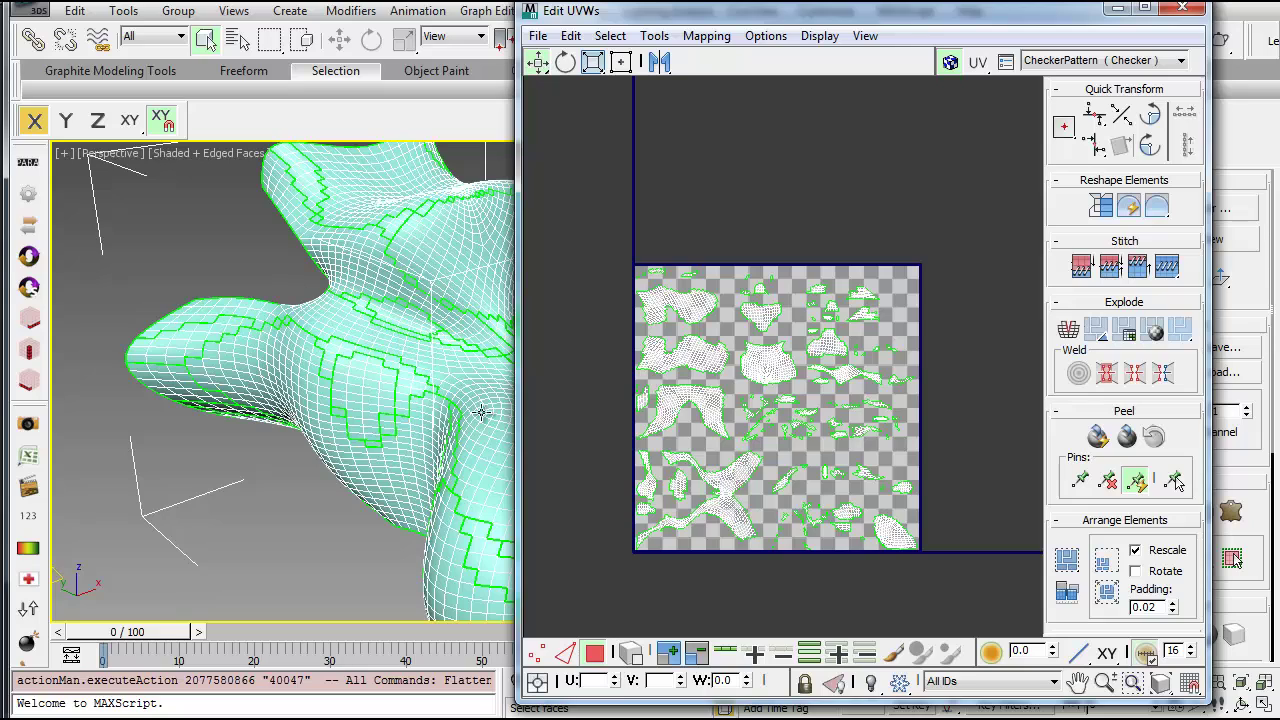
middle_click_drag(443, 371, 309, 394, "alt")
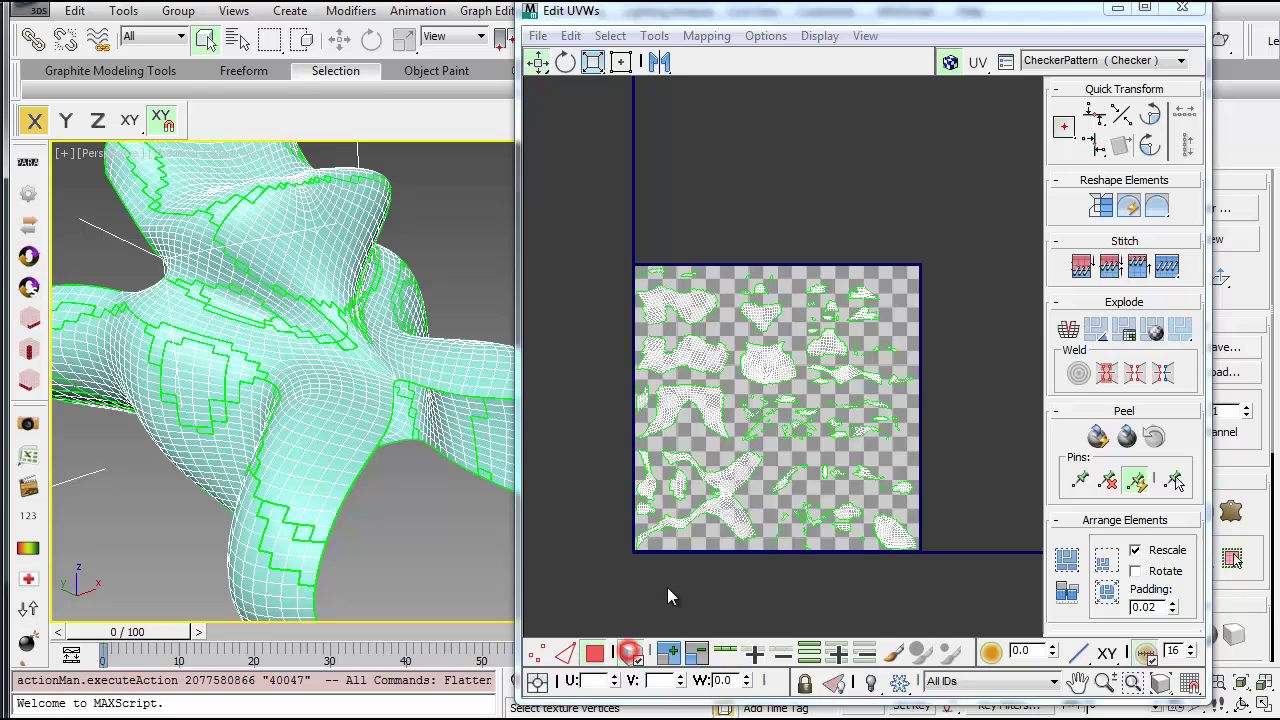
left_click(632, 652)
left_click(720, 512)
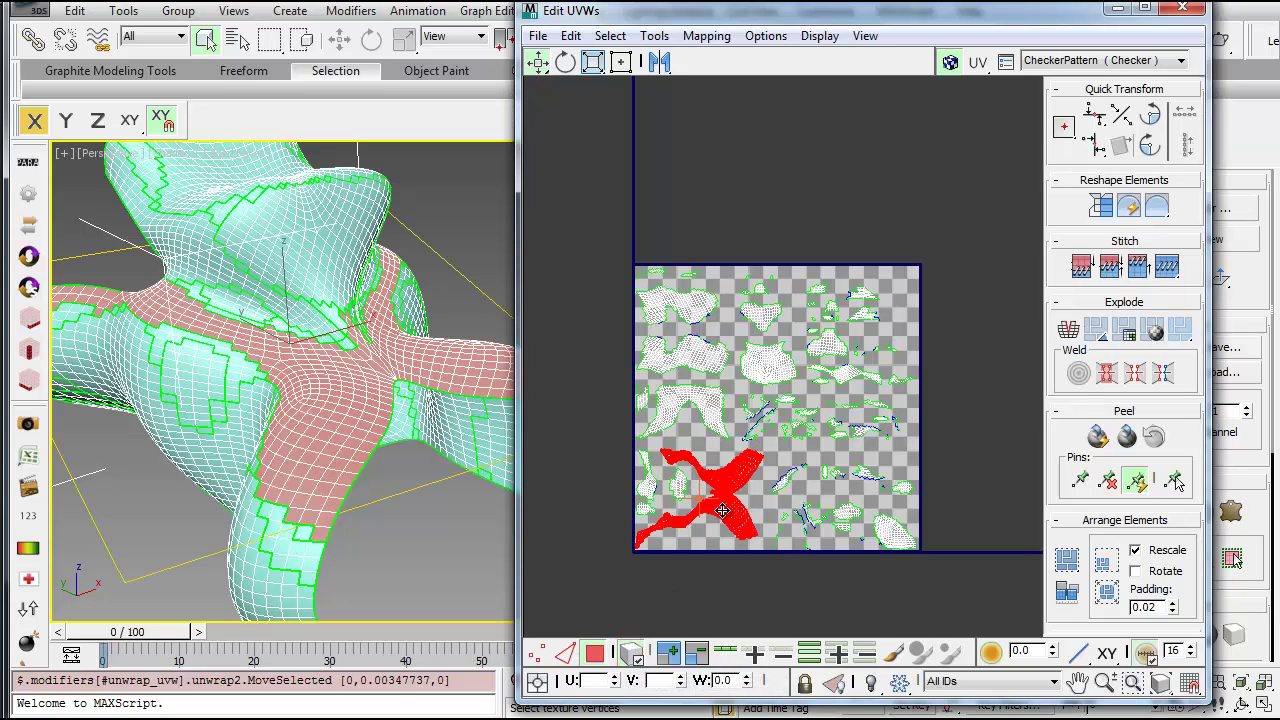
left_click(701, 397)
left_click(724, 465)
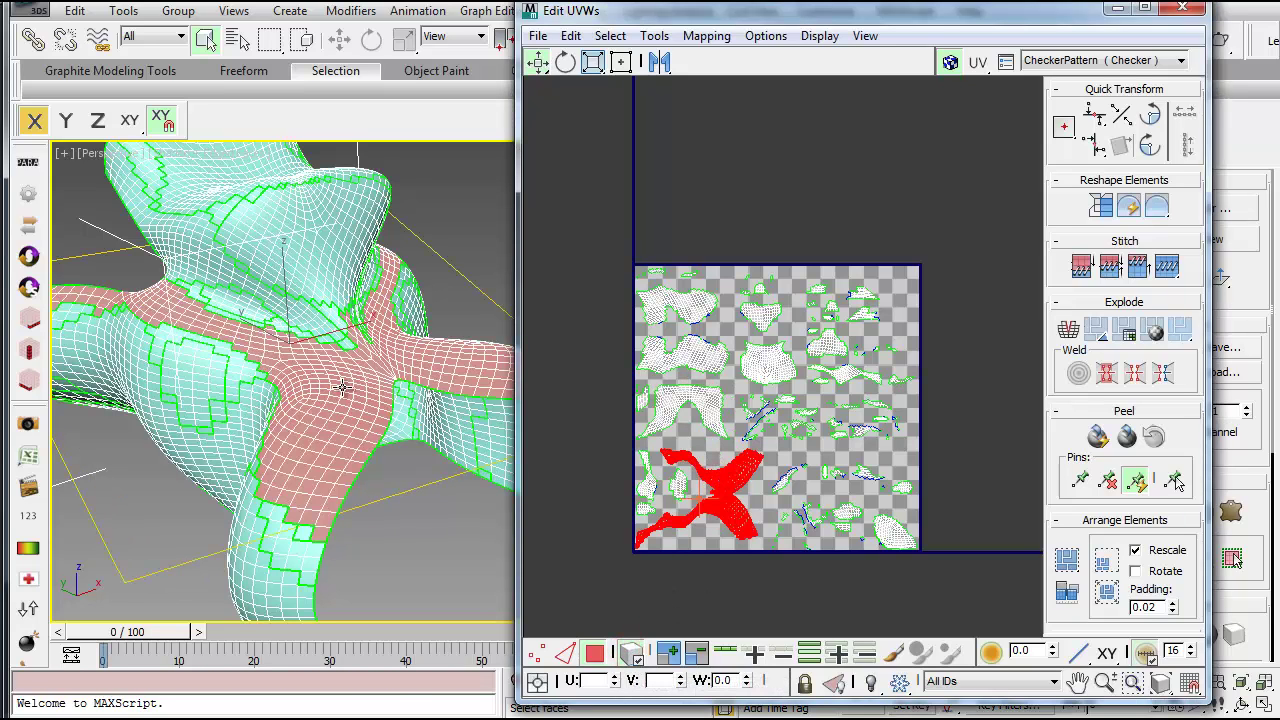
Examine how the selected X-shaped UV cluster corresponds to the model surface and how its polygons are laid out.
middle_click_drag(344, 389, 111, 311, "alt")
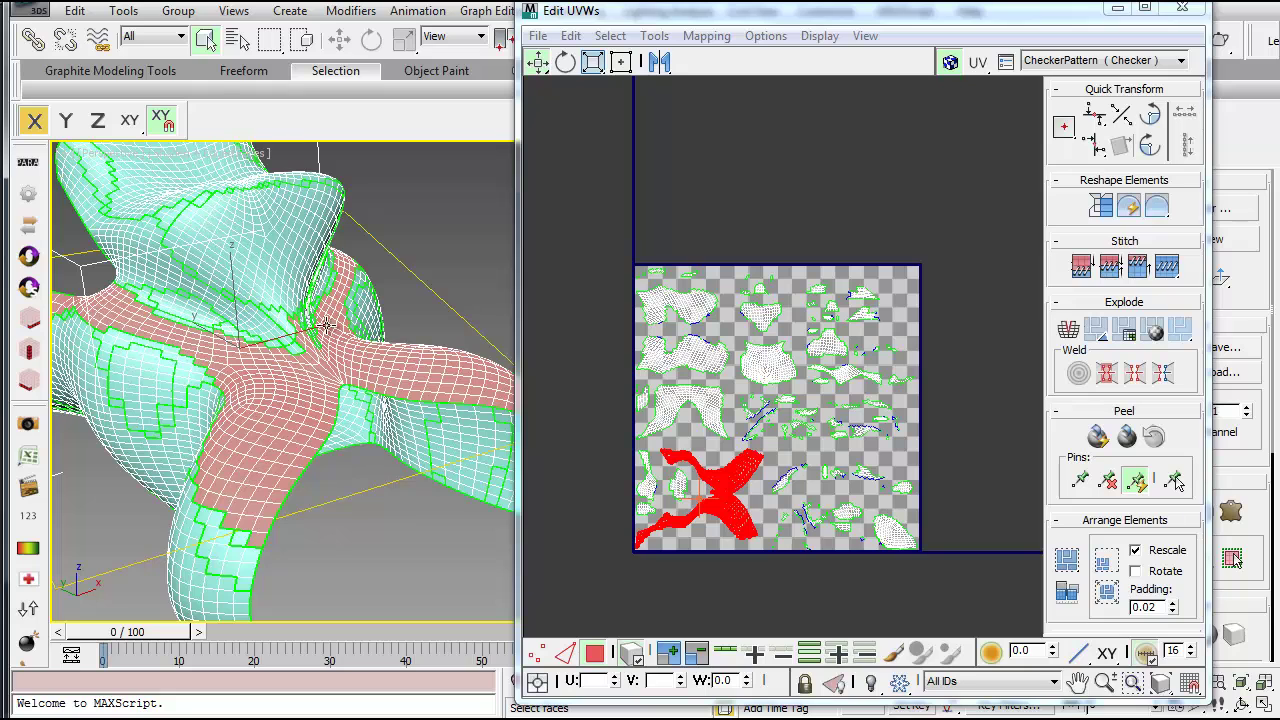
middle_click_drag(335, 445, 337, 443, "alt")
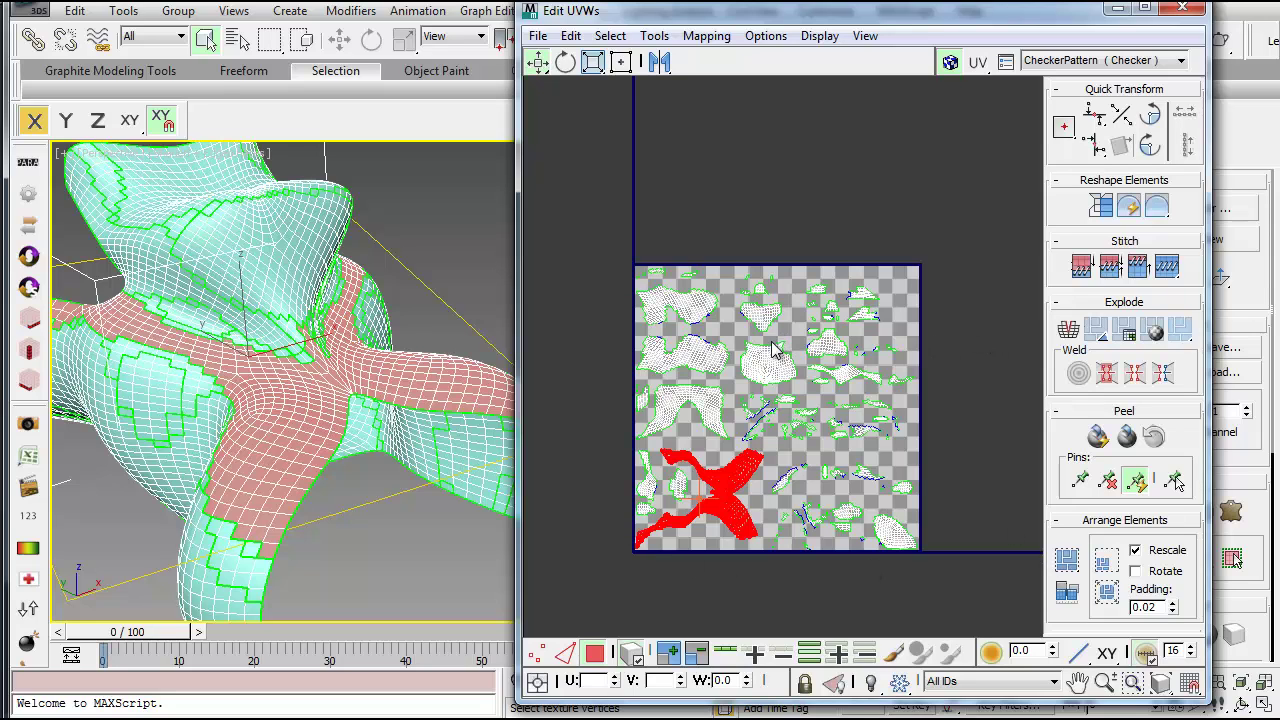
scroll(712, 430, "up", 5)
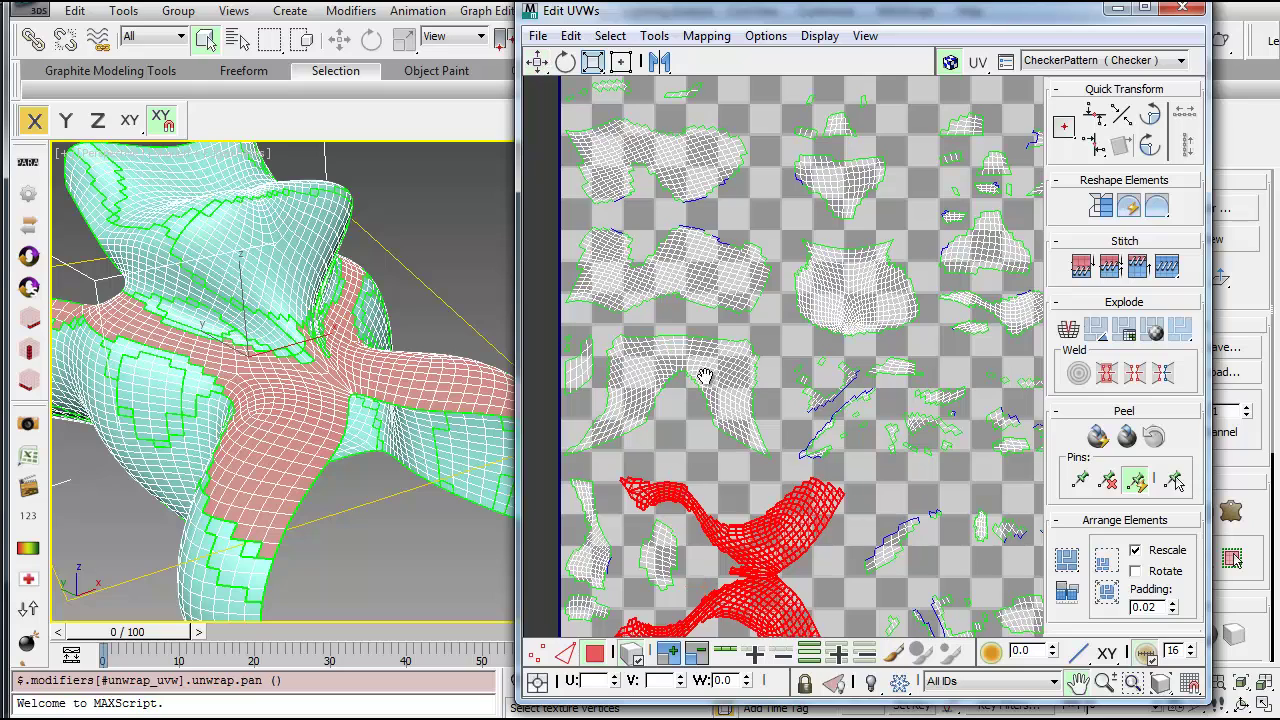
middle_click_drag(703, 371, 705, 310)
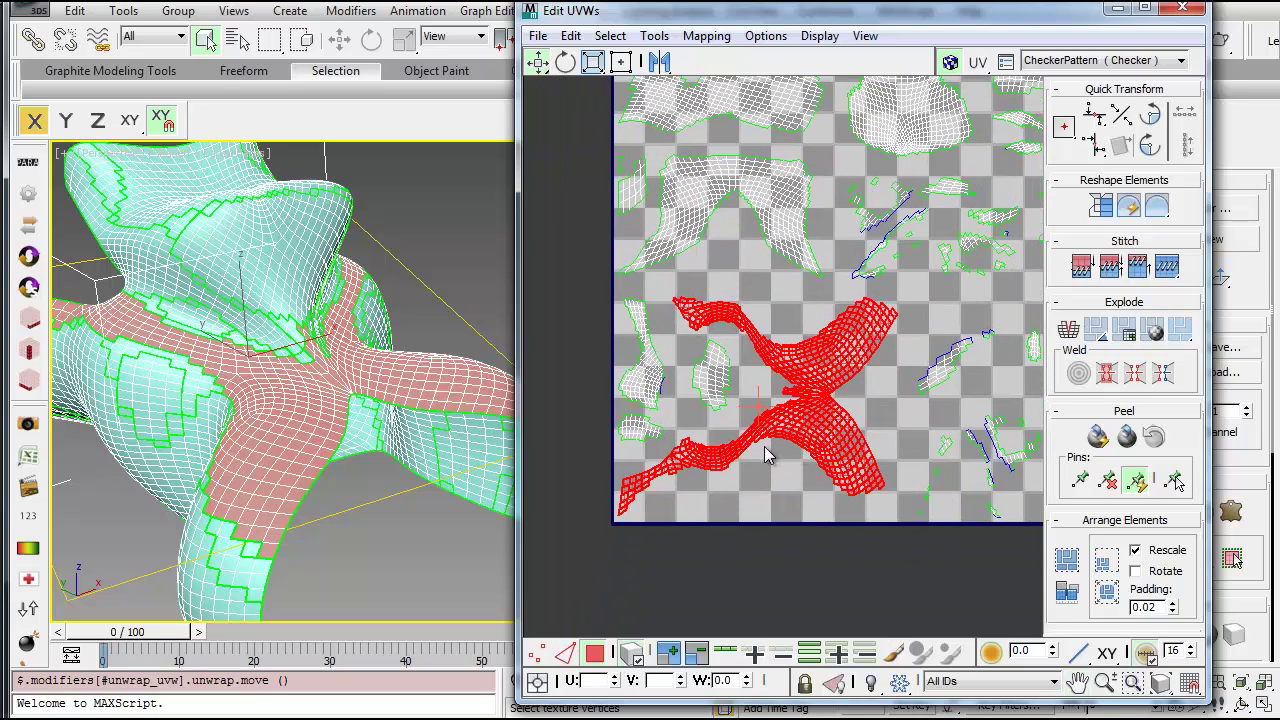
middle_click_drag(770, 455, 715, 525)
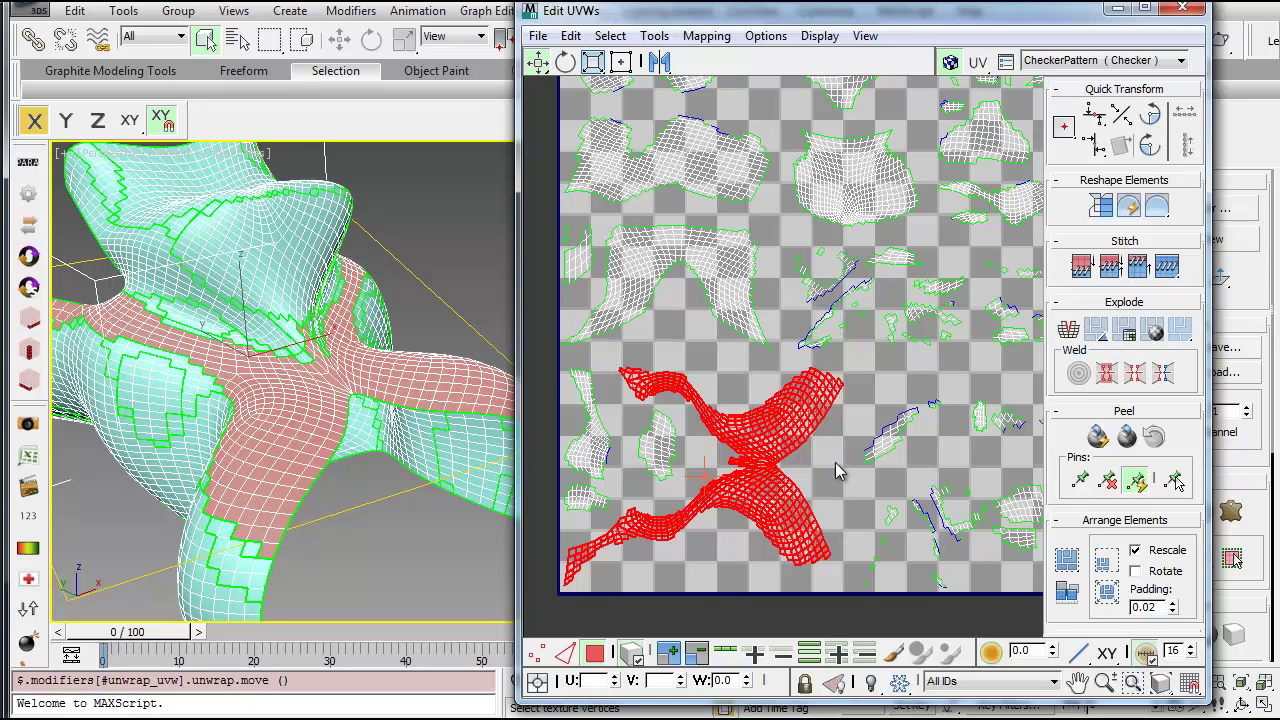
scroll(810, 455, "up", 5)
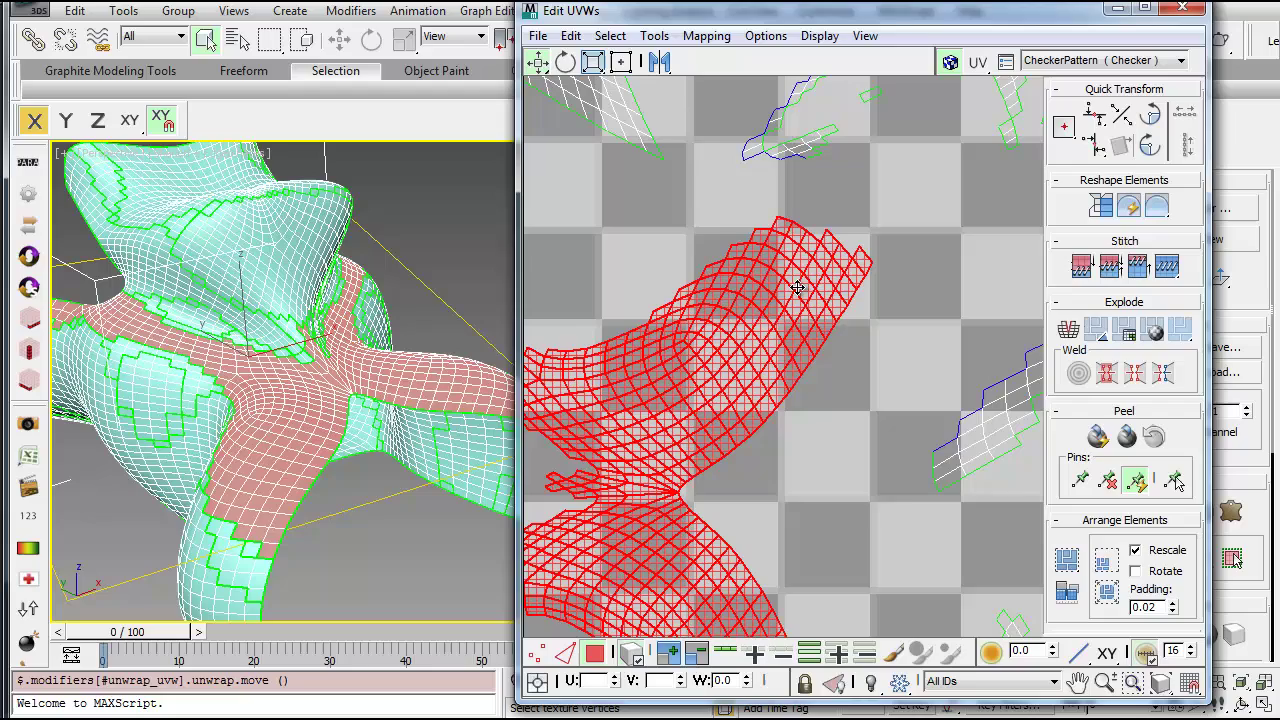
middle_click_drag(821, 499, 884, 454)
scroll(884, 454, "down", 3)
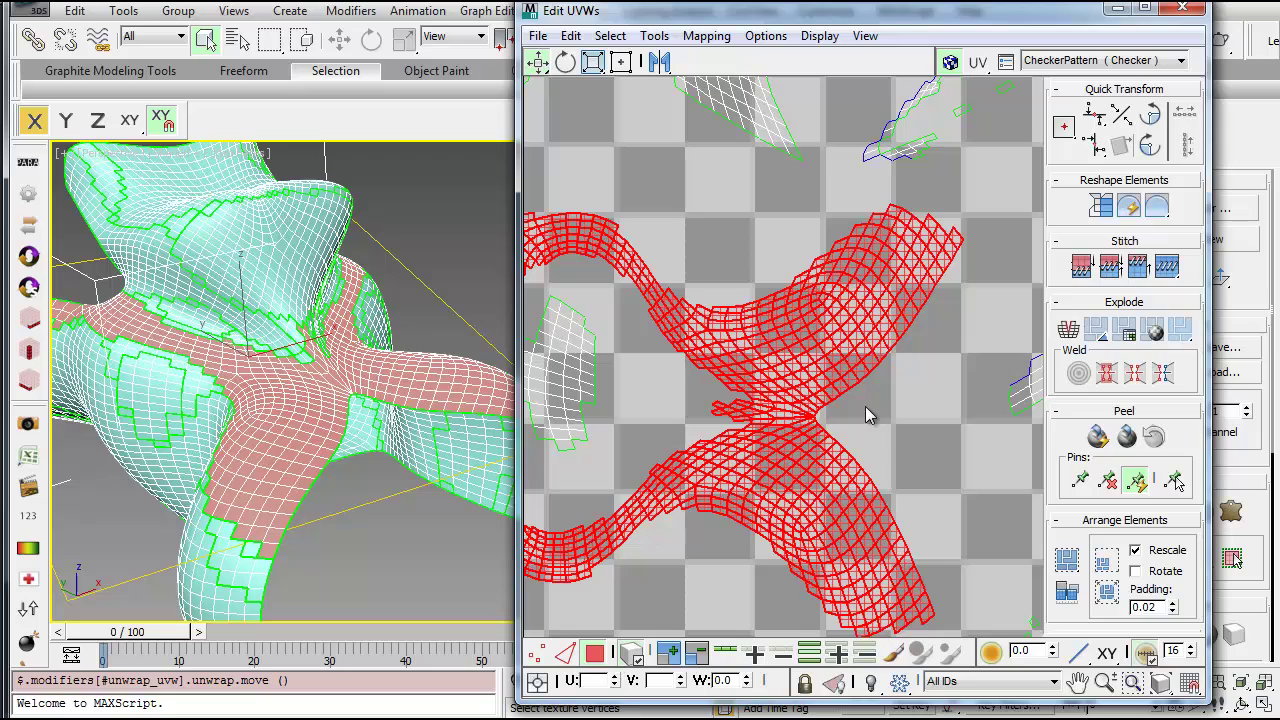
scroll(863, 341, "down", 5)
middle_click_drag(863, 341, 818, 430)
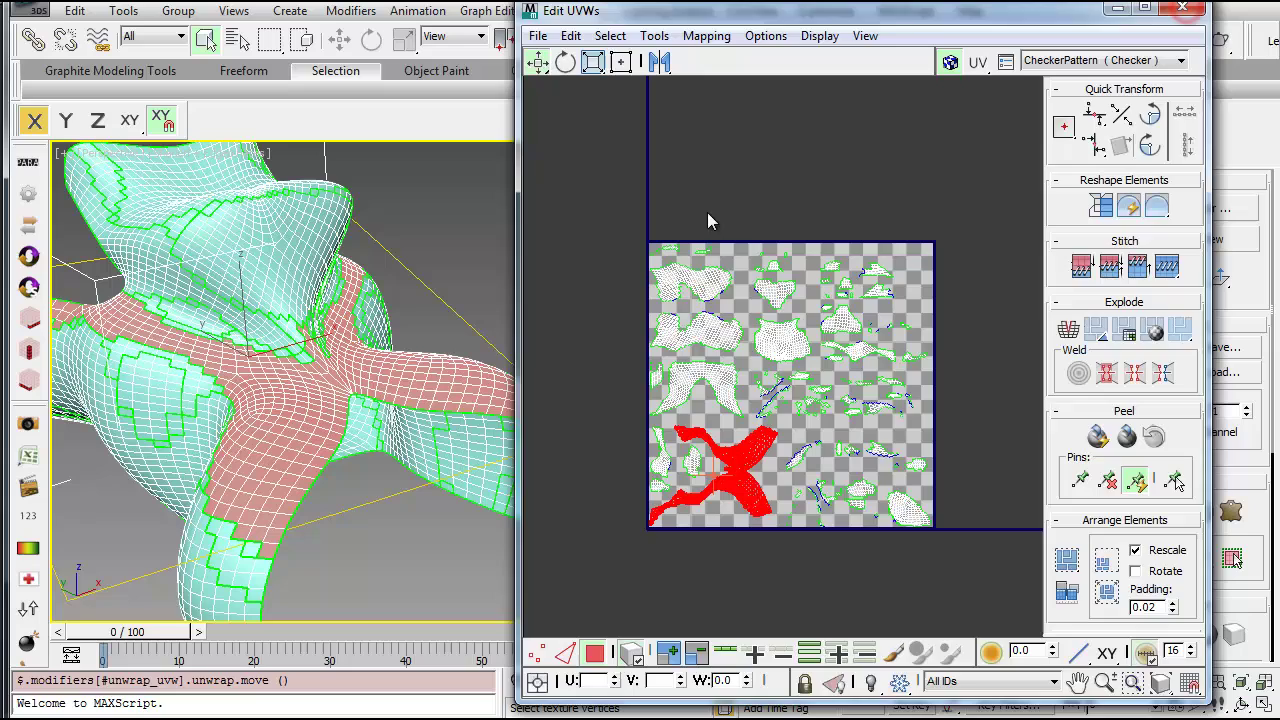
Close the UV editor and replace the flattened Unwrap UVW modifier with a fresh Unwrap UVW.
left_click(1188, 10)
right_click(1031, 238)
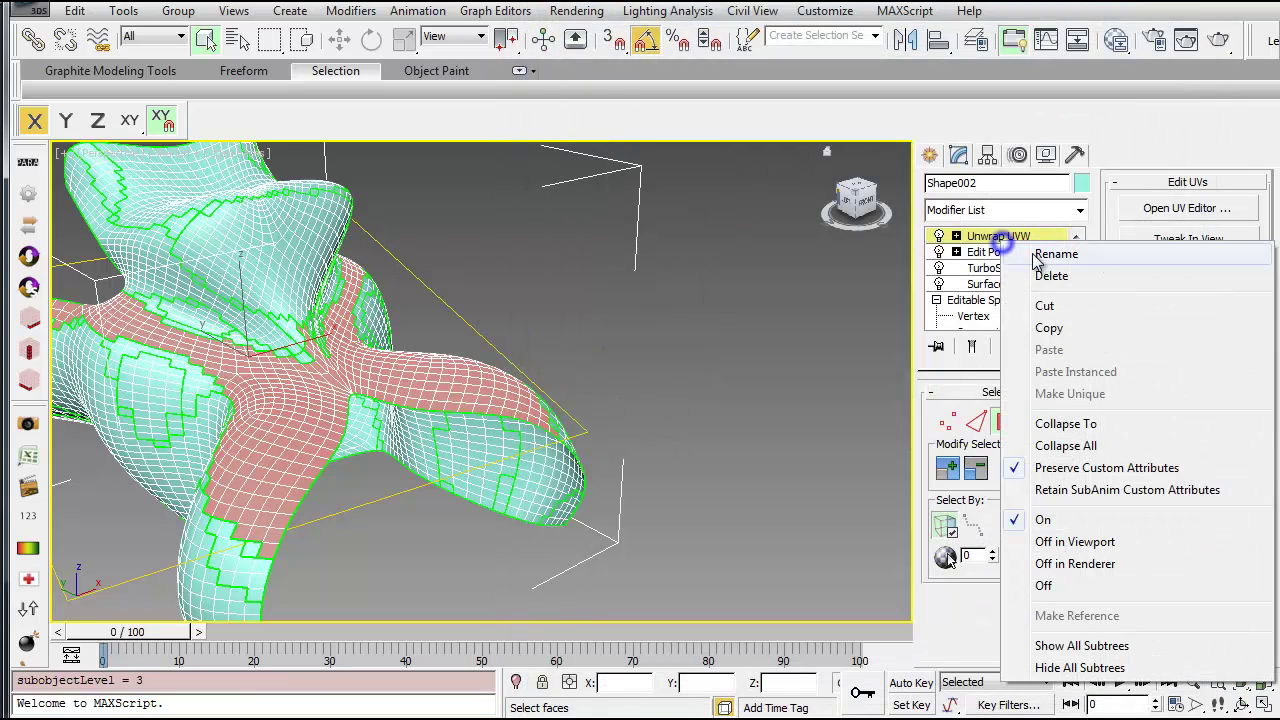
left_click(1043, 272)
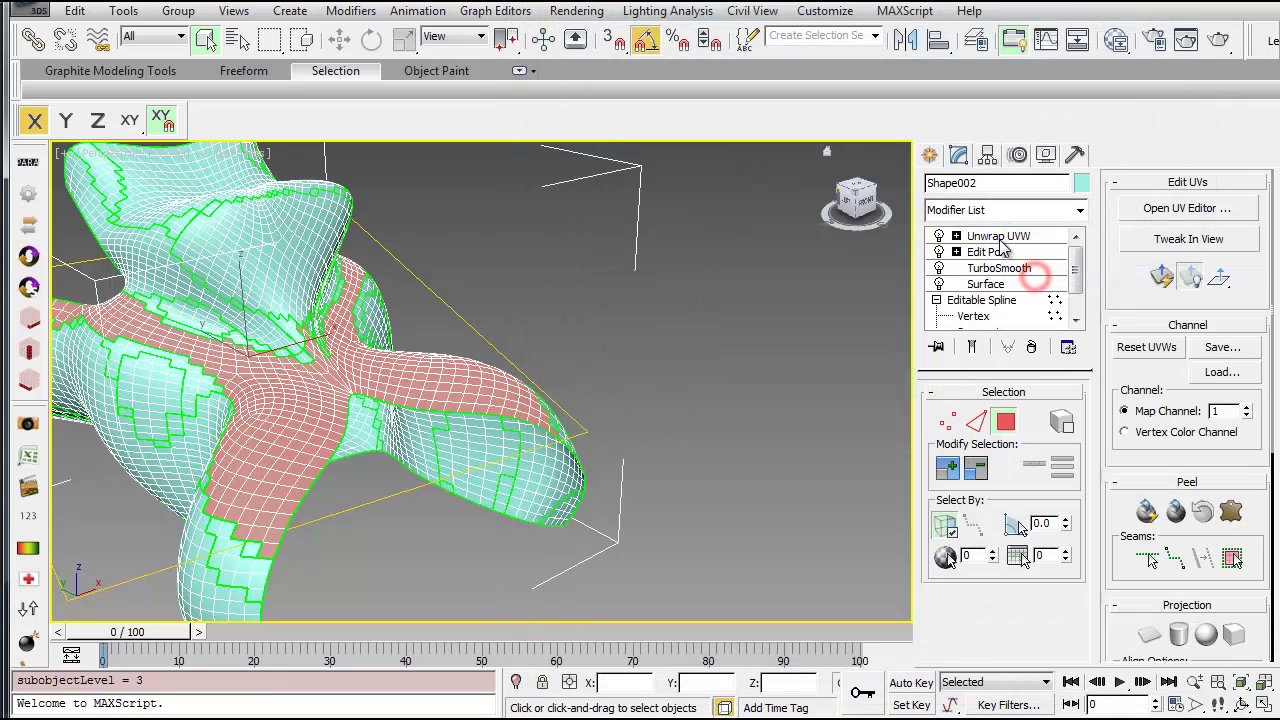
left_click(1080, 211)
scroll(1085, 250, "down", 15)
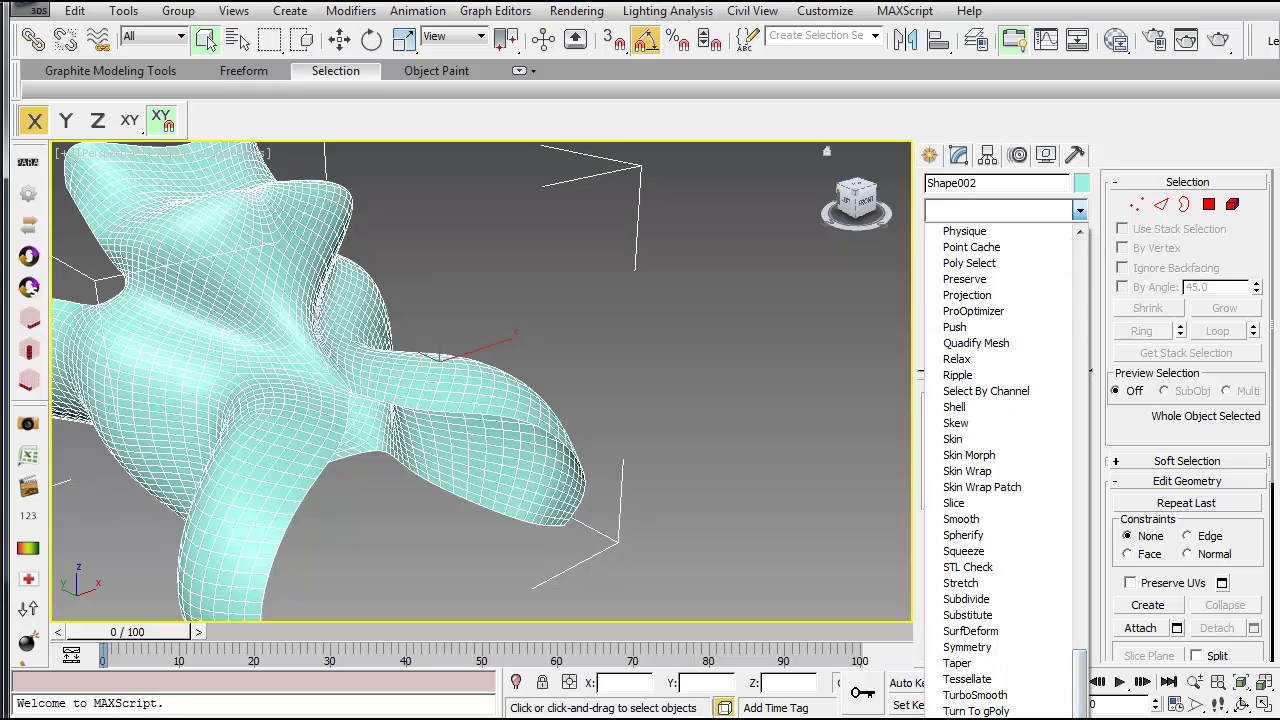
scroll(988, 311, "down", 5)
left_click(988, 311)
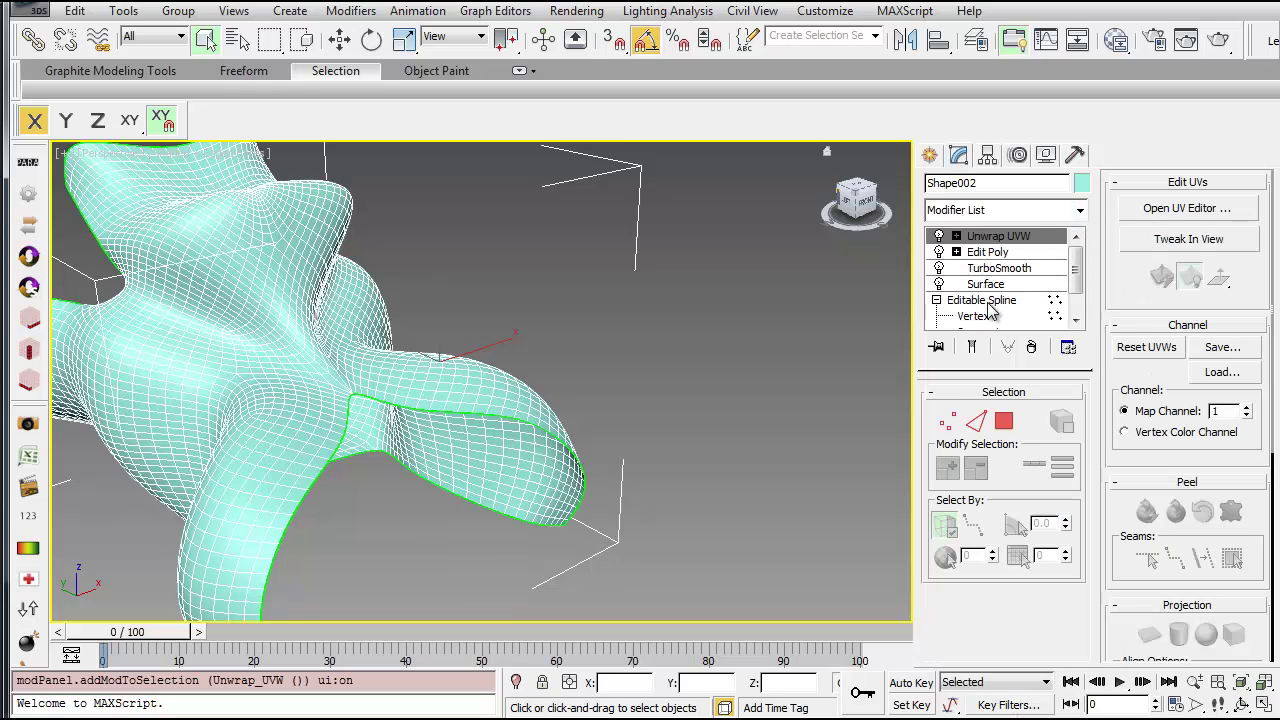
Open the UV editor beside the model and select all UV polygons of the mesh.
left_click(1195, 208)
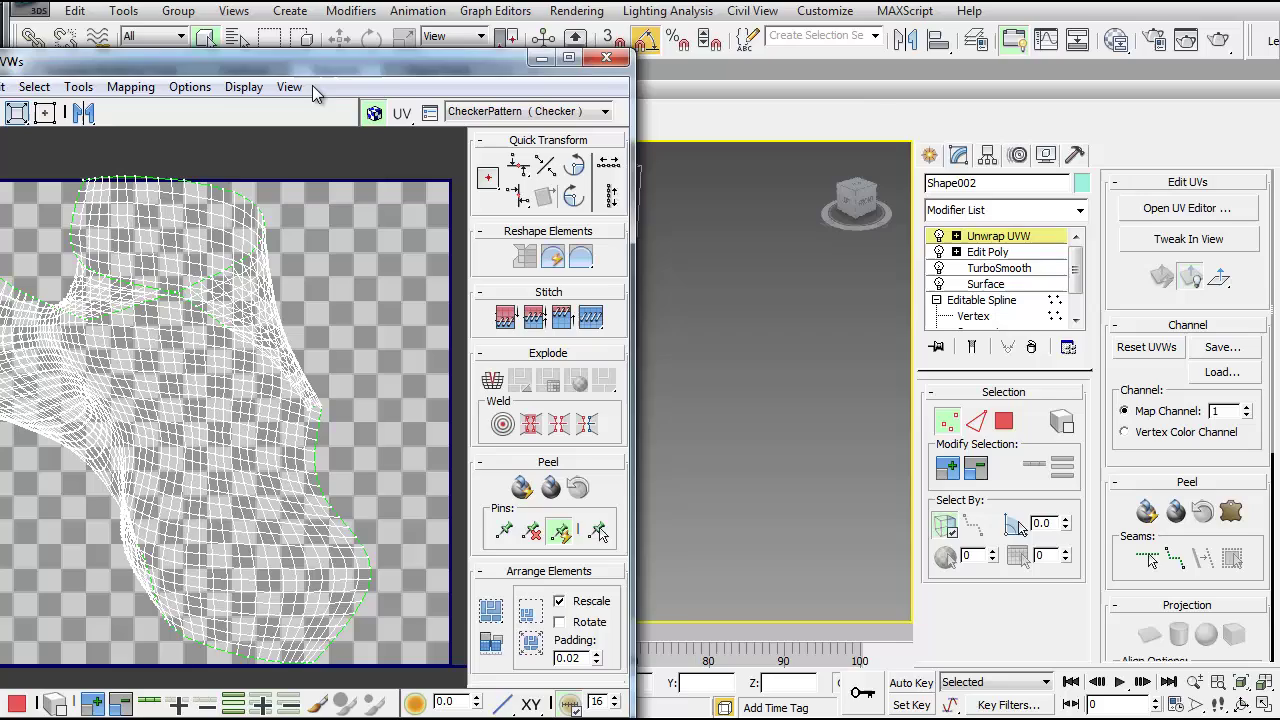
left_click_drag(391, 58, 813, 54)
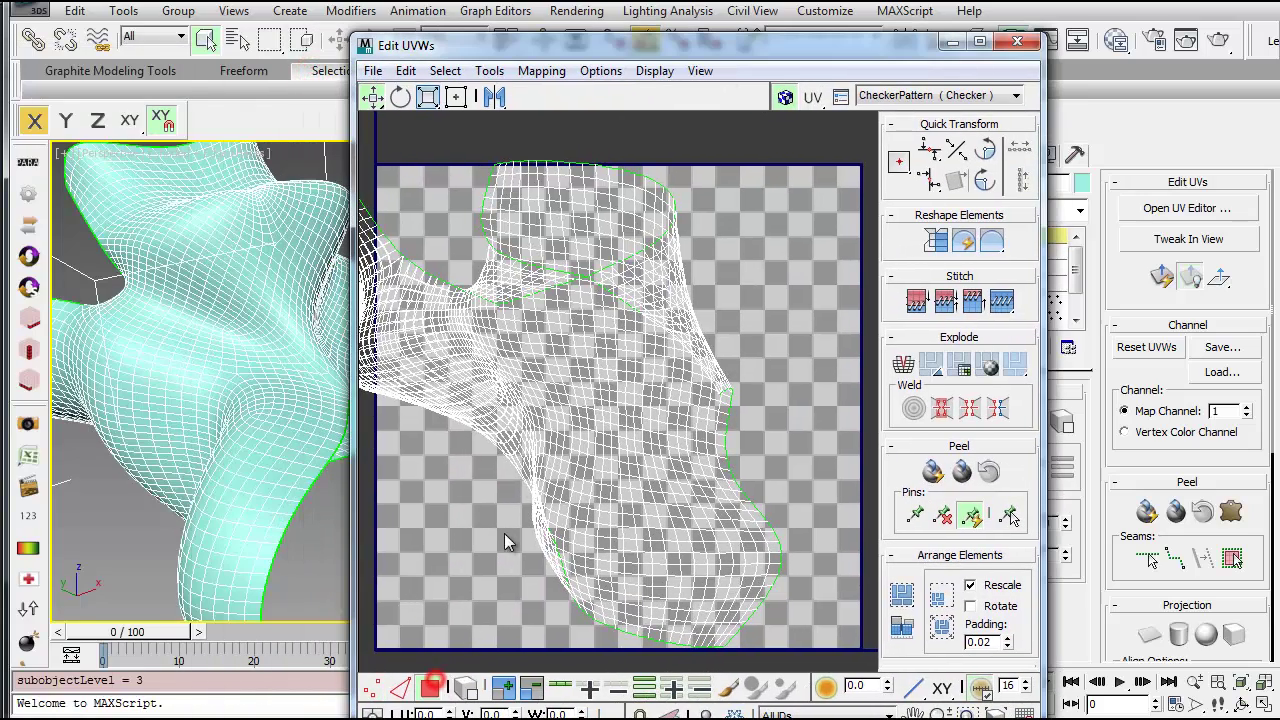
scroll(509, 460, "down", 5)
left_click_drag(472, 289, 797, 573)
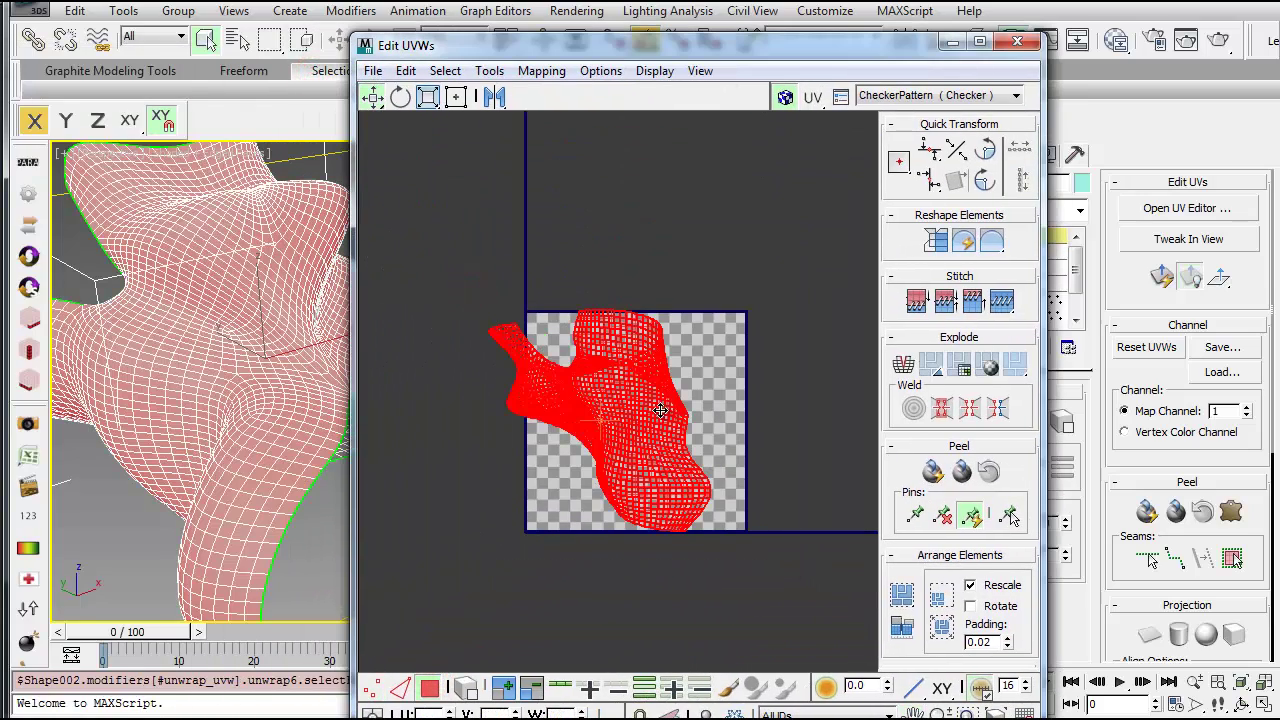
Apply Unfold Mapping to the selected polygons using Walk to closest face with Normalize Clusters enabled.
left_click(541, 71)
left_click(466, 146)
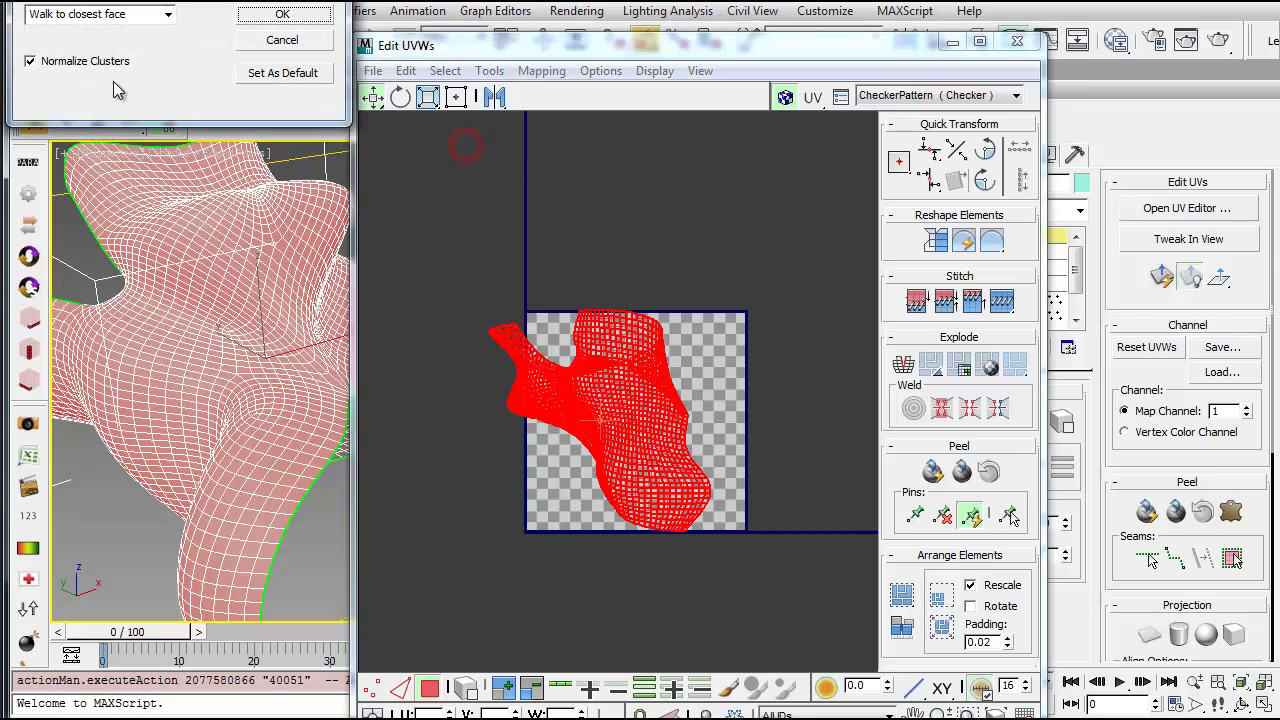
left_click_drag(145, 5, 605, 136)
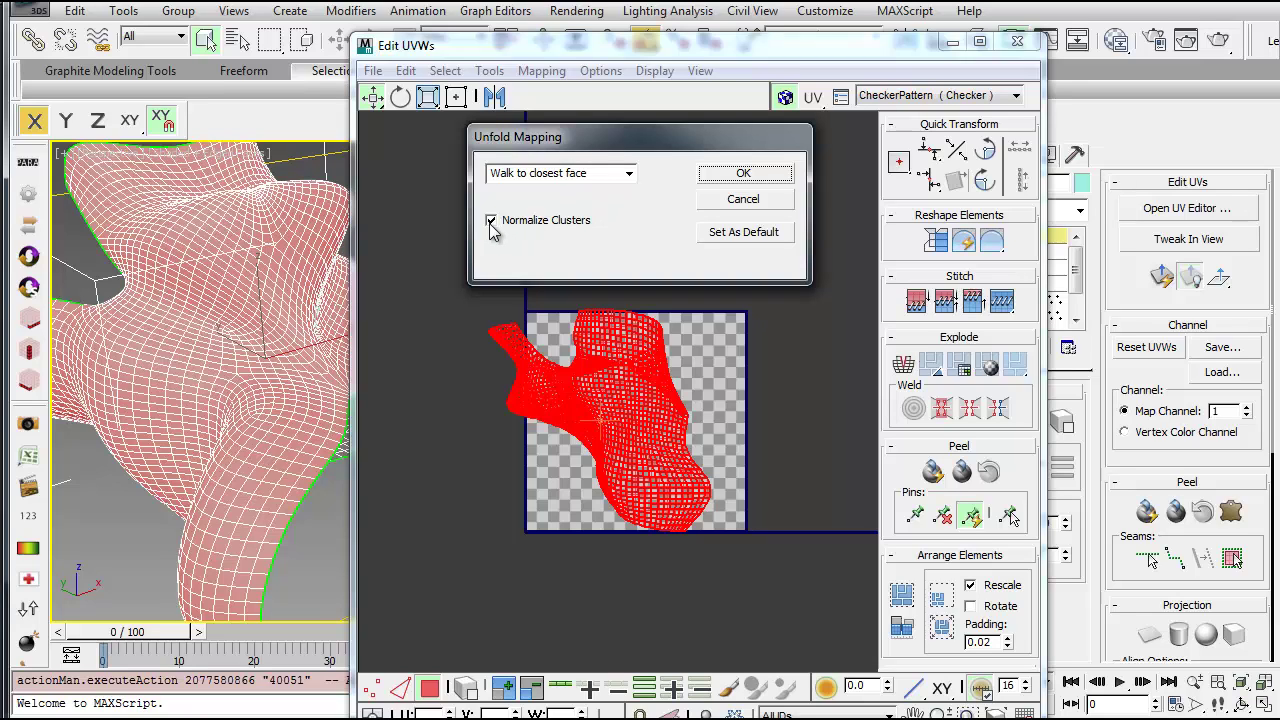
left_click(720, 176)
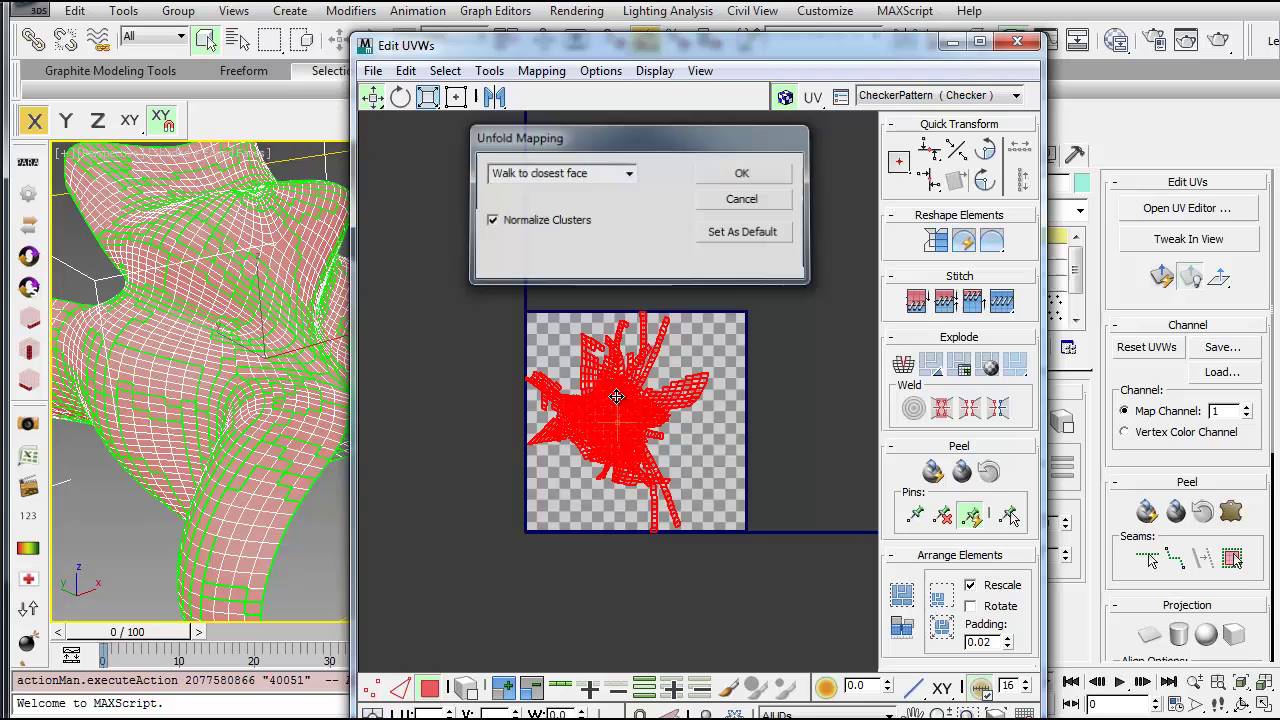
scroll(644, 420, "up", 4)
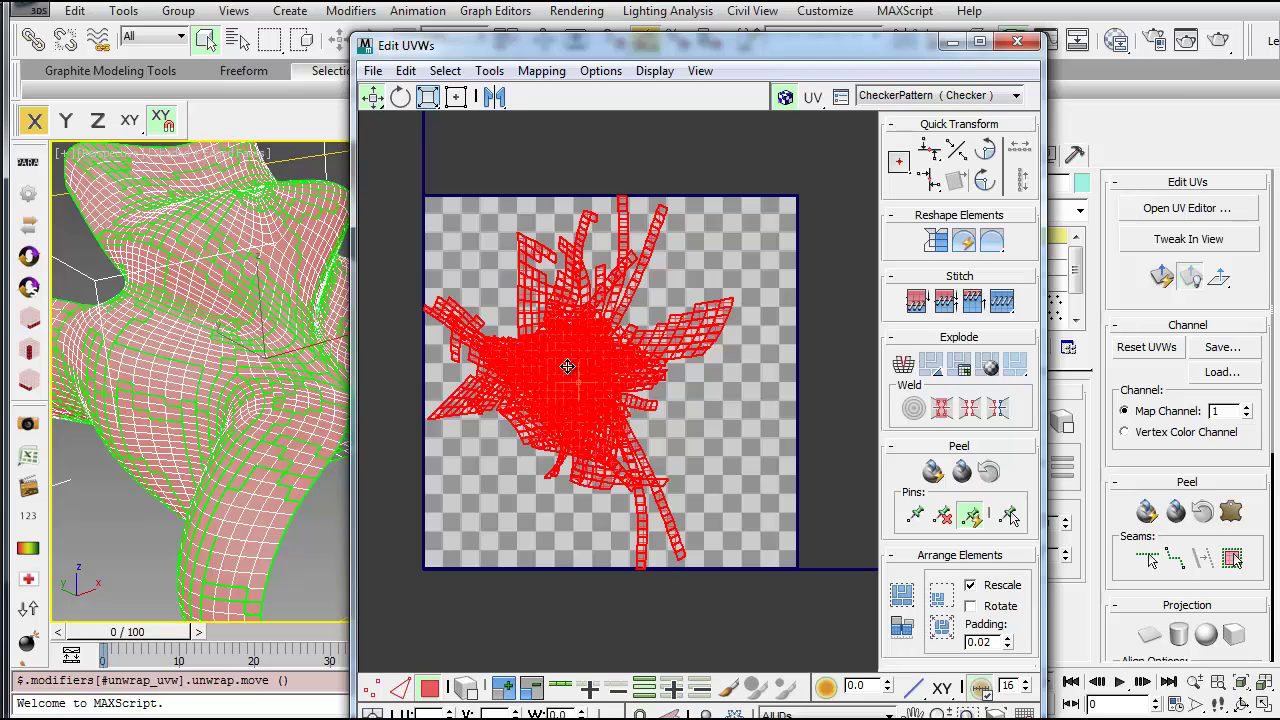
Pack the unfolded UV clusters across the UV square without overlaps and clear the polygon selection.
left_click(903, 600)
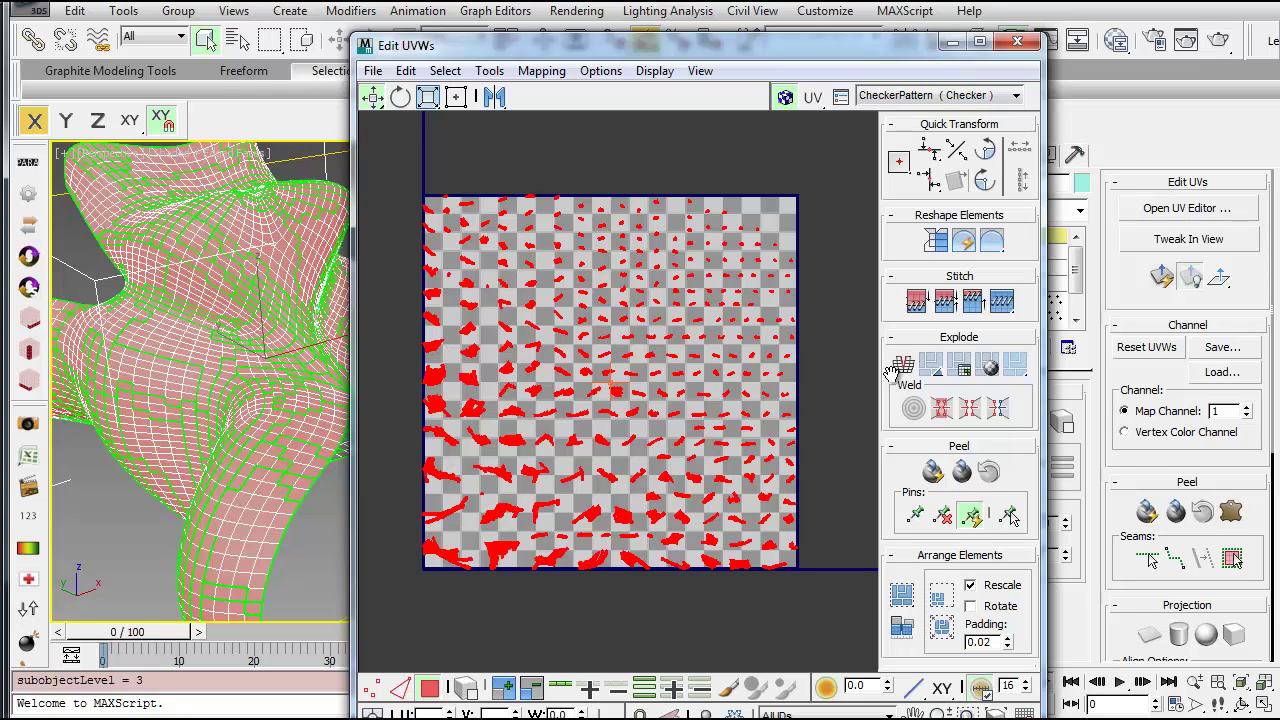
left_click(495, 164)
scroll(432, 575, "up", 5)
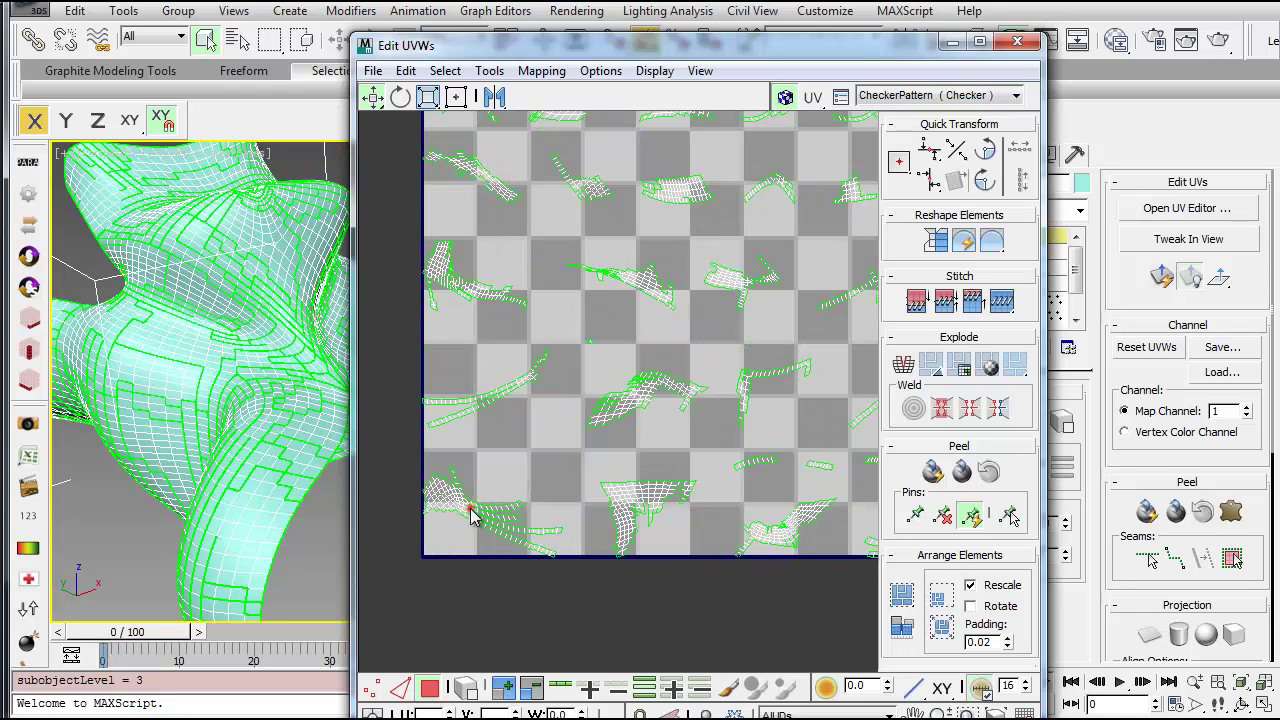
Examine the shapes of the packed unfolded UV clusters and compare them with the cluster boundaries on the model surface.
left_click(466, 514)
scroll(466, 514, "up", 5)
left_click(575, 440)
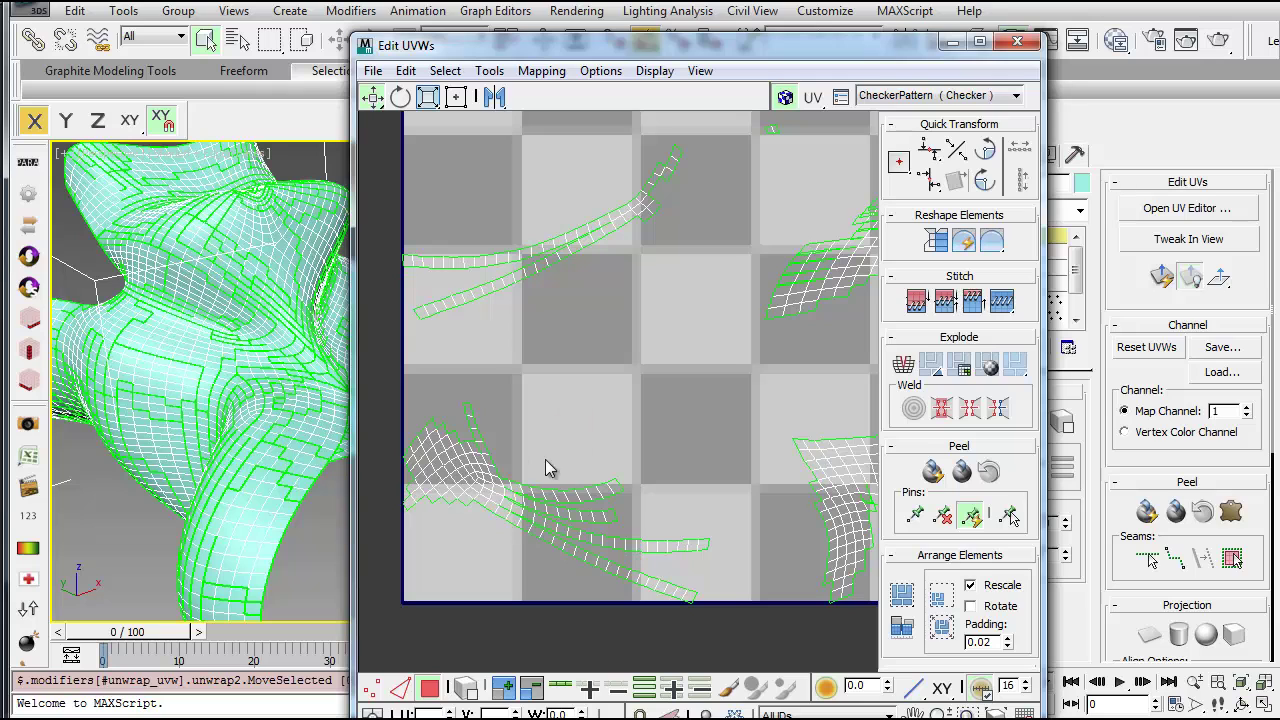
scroll(557, 400, "down", 4)
mouse_move(557, 400)
middle_mouse_down()
mouse_move(533, 368)
mouse_move(545, 408)
middle_mouse_up()
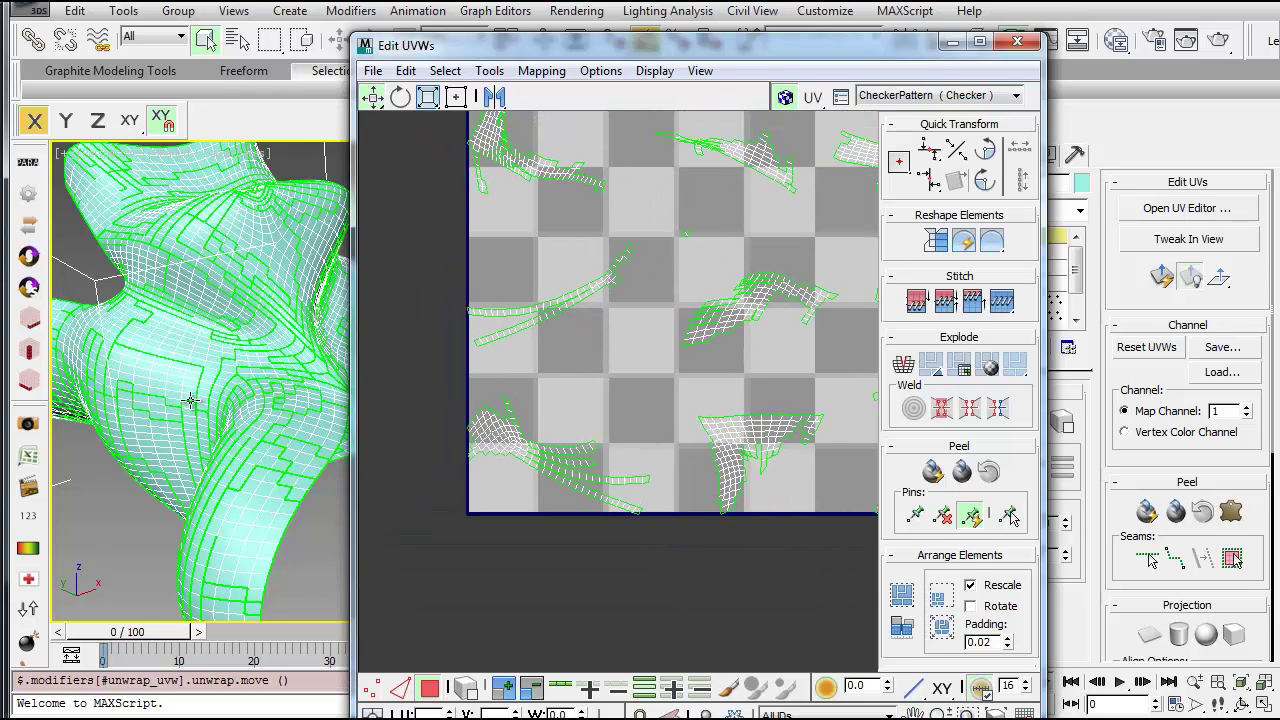
middle_click_drag(193, 402, 143, 380, "alt")
middle_click_drag(562, 396, 579, 423)
middle_click_drag(194, 357, 240, 380, "alt")
middle_click(560, 437)
scroll(600, 437, "down", 4)
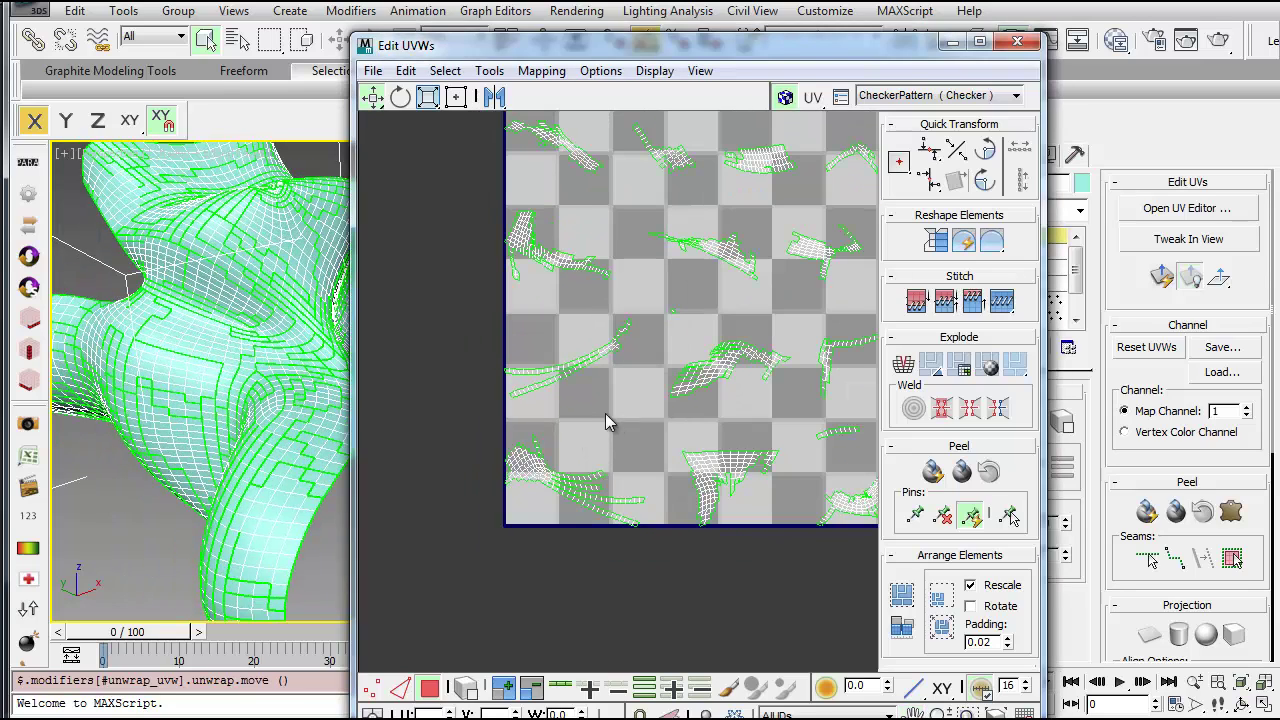
scroll(560, 425, "up", 2)
scroll(541, 445, "up", 5)
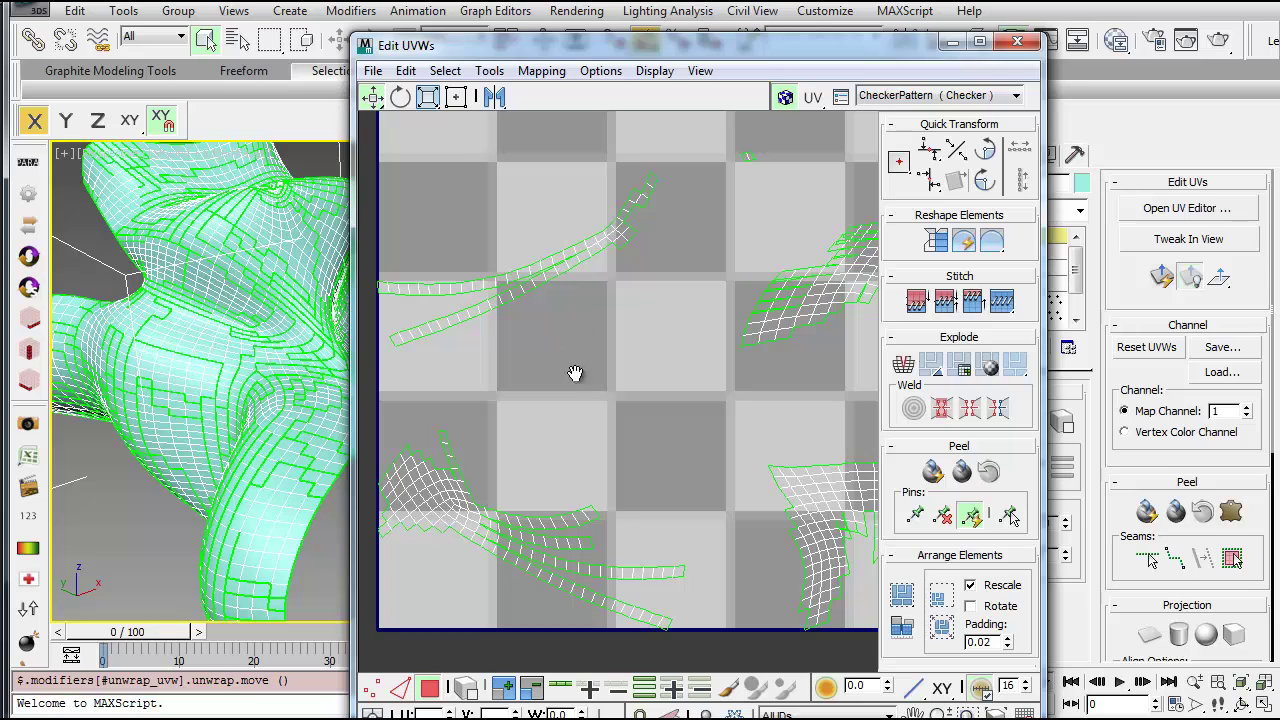
scroll(491, 394, "up", 3)
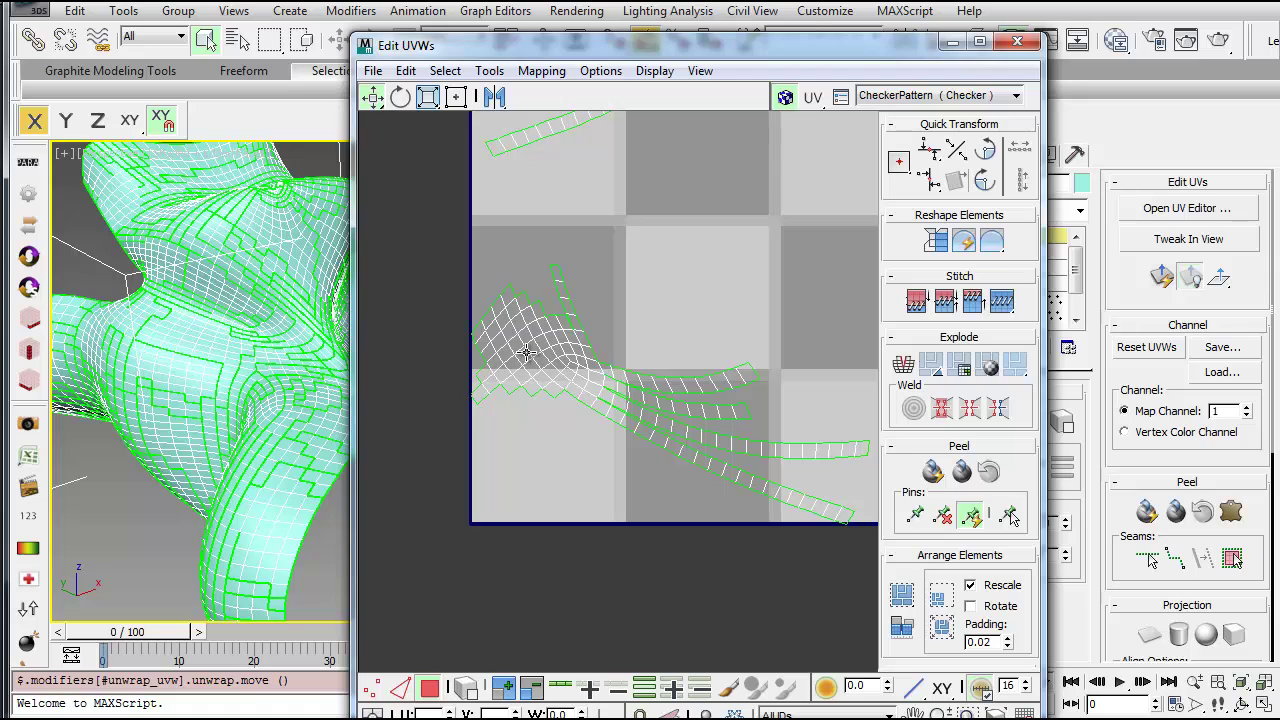
scroll(581, 377, "down", 3)
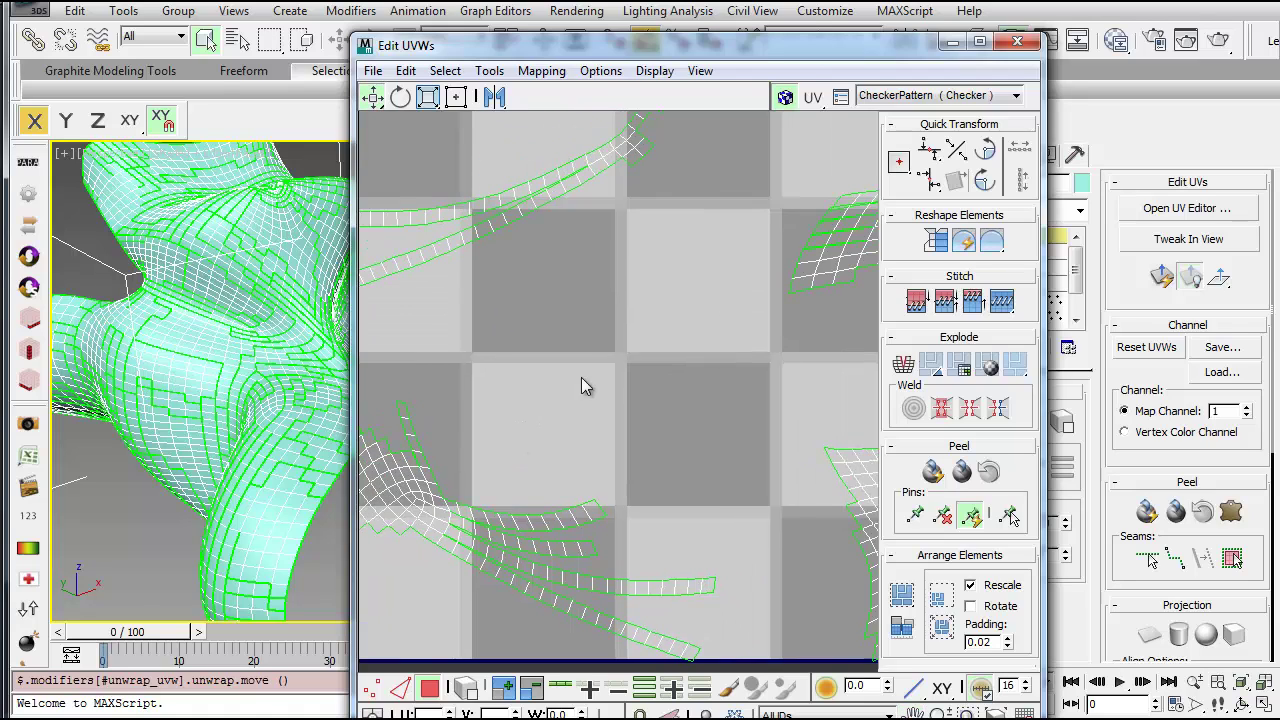
scroll(540, 358, "down", 4)
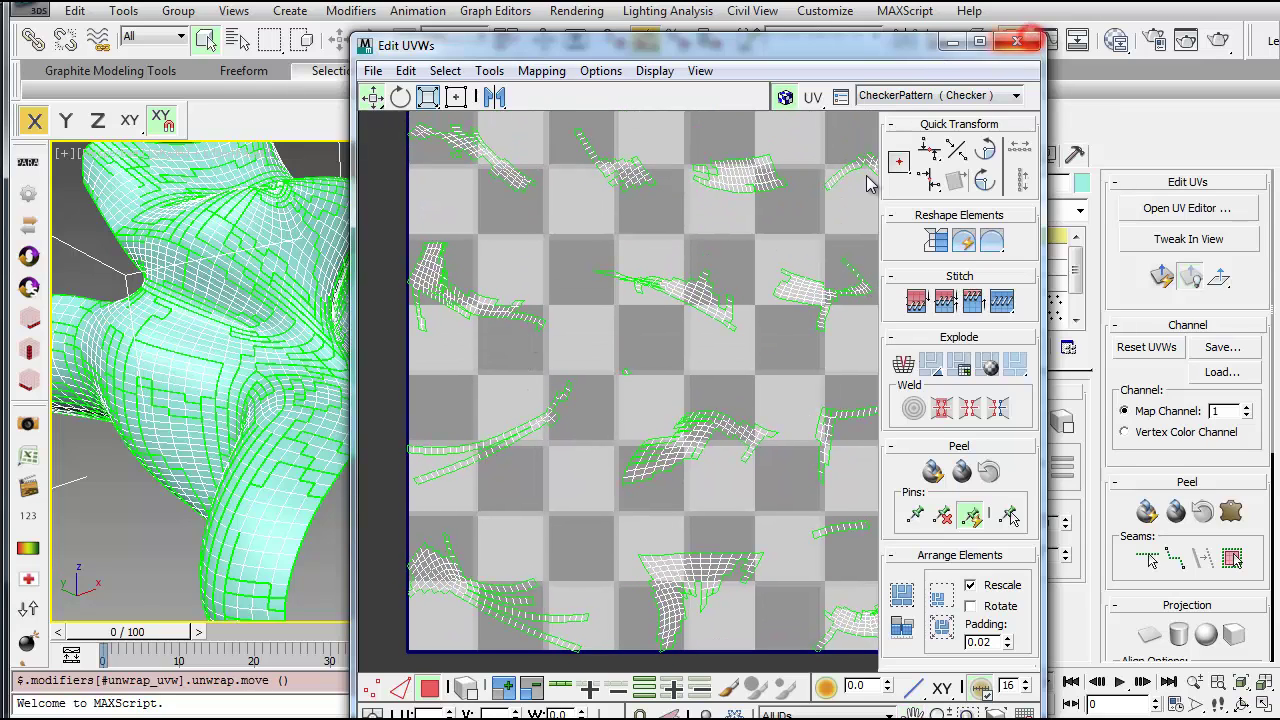
Close the UV editor and replace the unfolded Unwrap UVW modifier with a fresh Unwrap UVW on top of Edit Poly.
left_click(1018, 43)
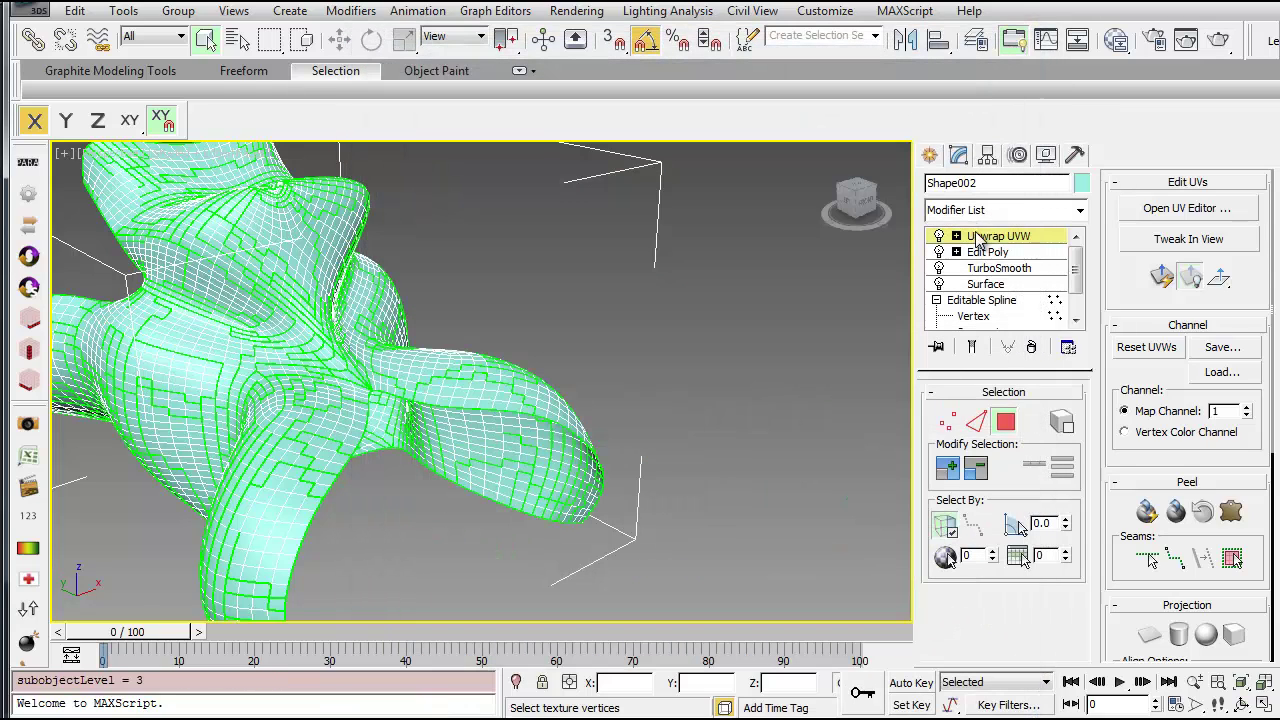
right_click(976, 241)
left_click(1018, 262)
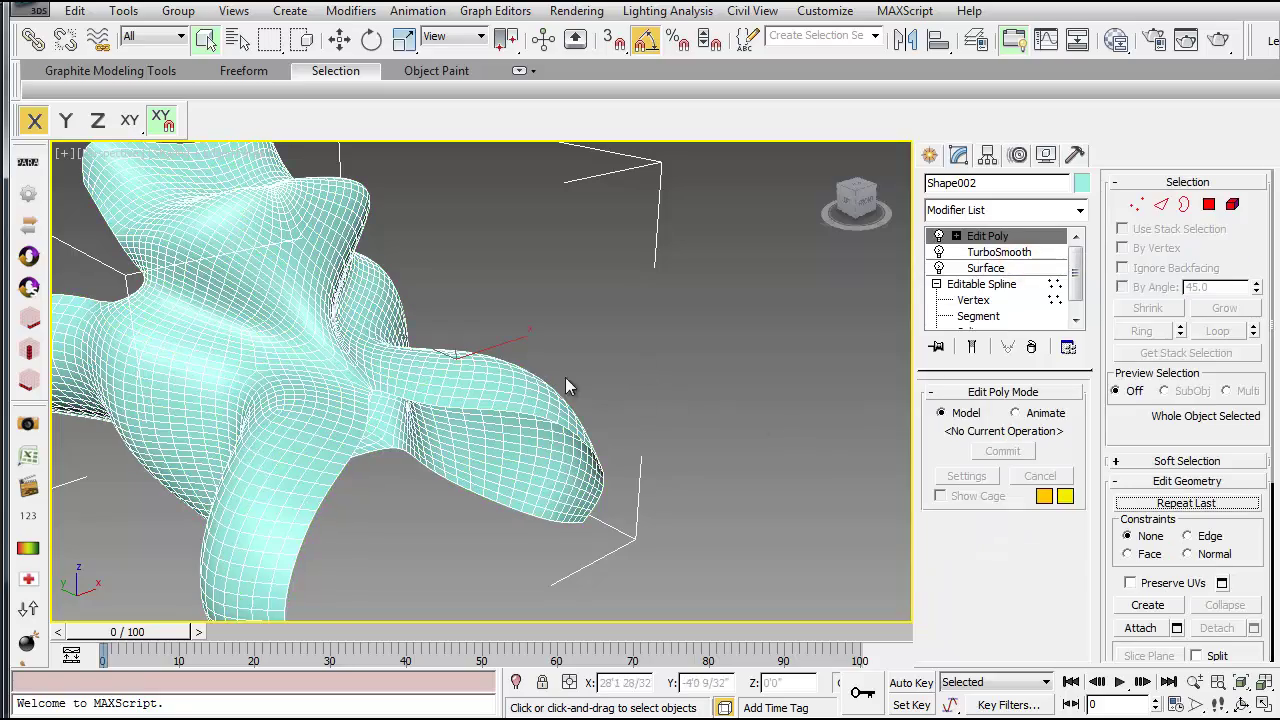
scroll(556, 420, "down", 3)
middle_click_drag(410, 510, 503, 452, "alt")
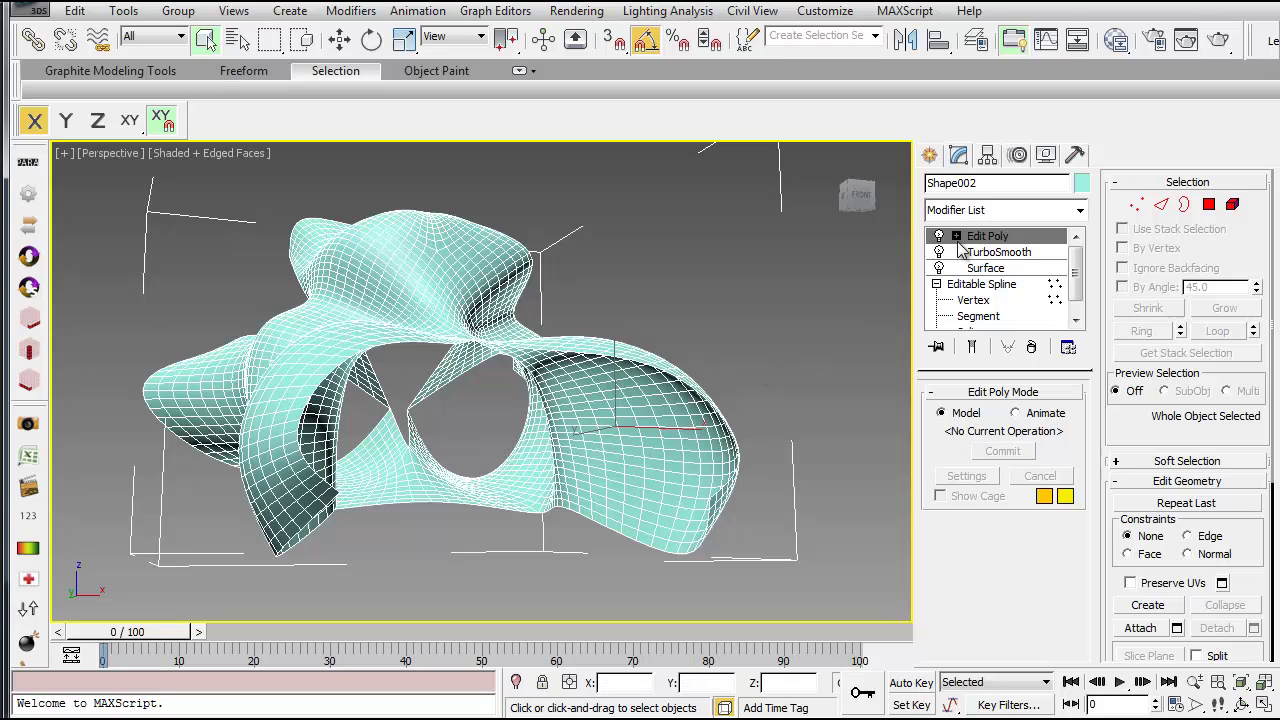
left_click(1080, 210)
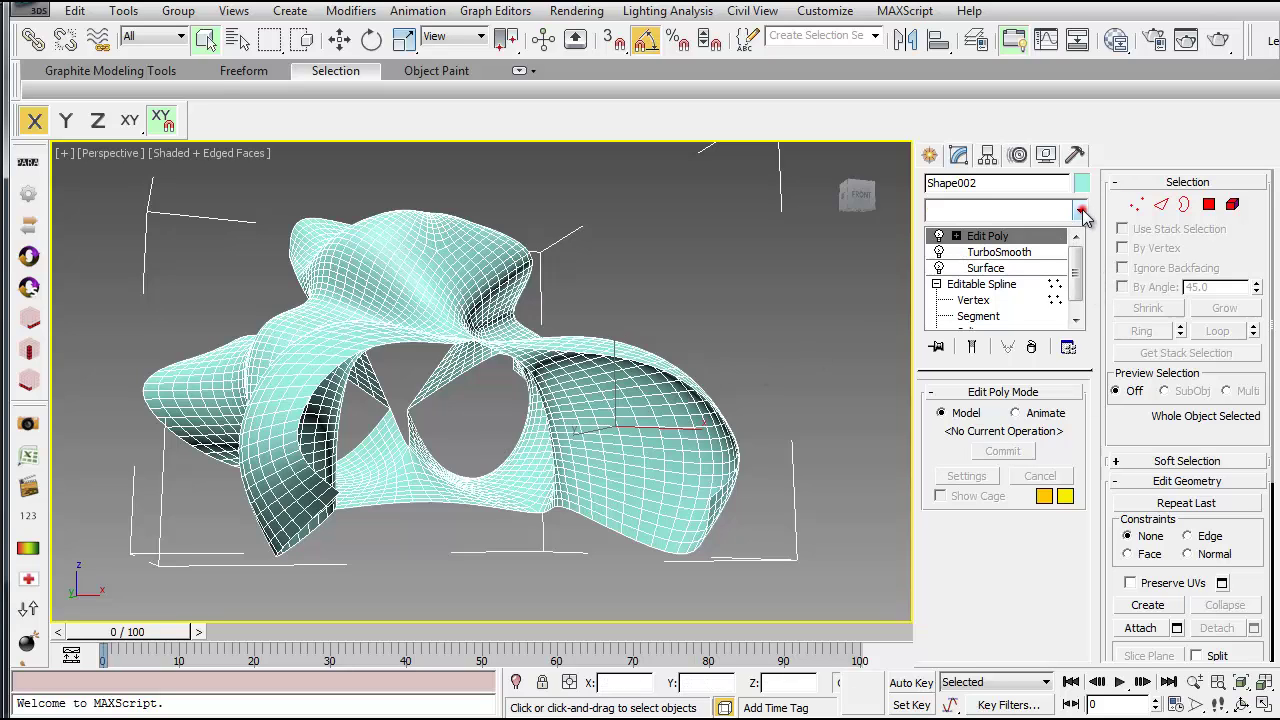
scroll(1078, 275, "down", 10)
scroll(1000, 450, "down", 5)
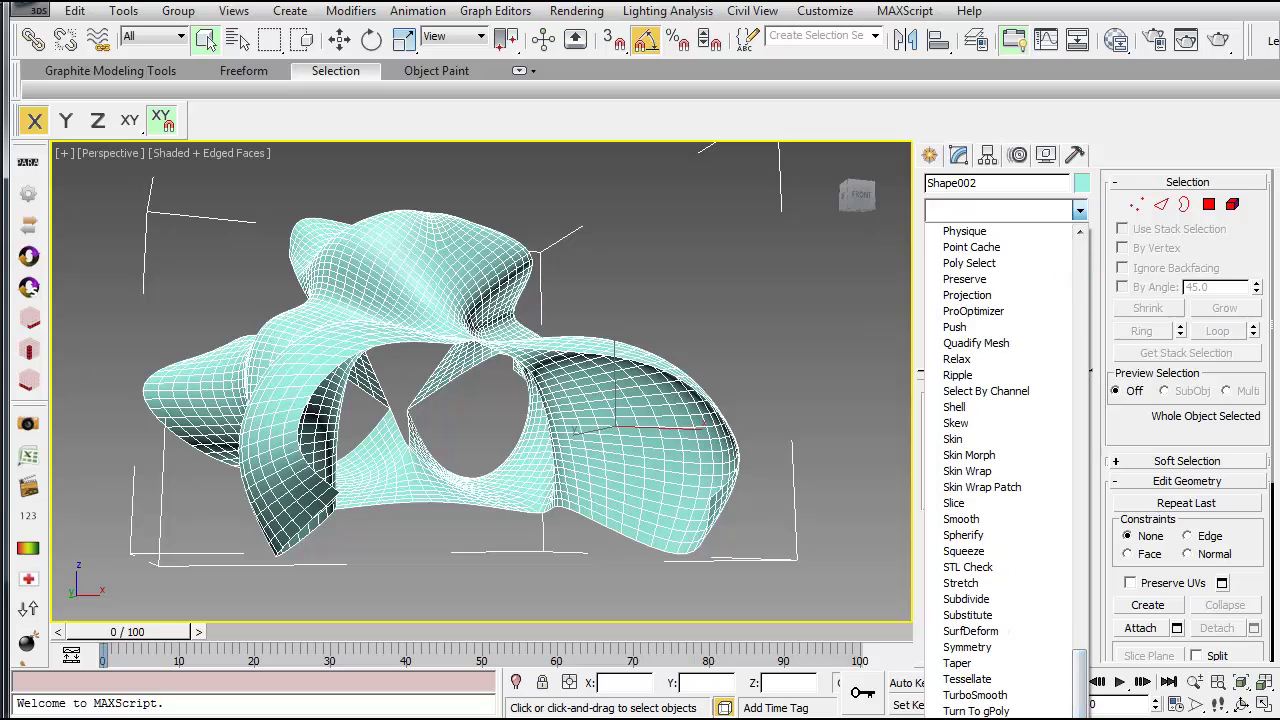
left_click(975, 567)
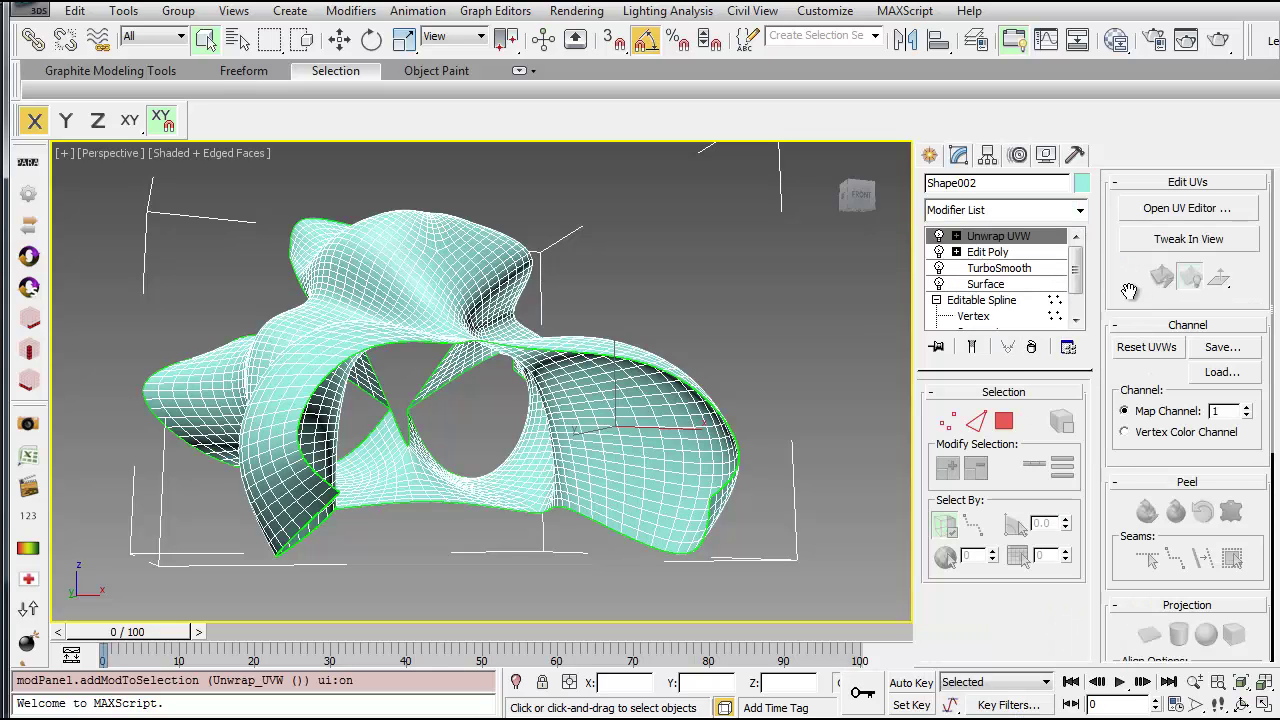
Show the sub-object levels of the new Unwrap UVW modifier and enter its Face level.
scroll(1129, 291, "down", 5)
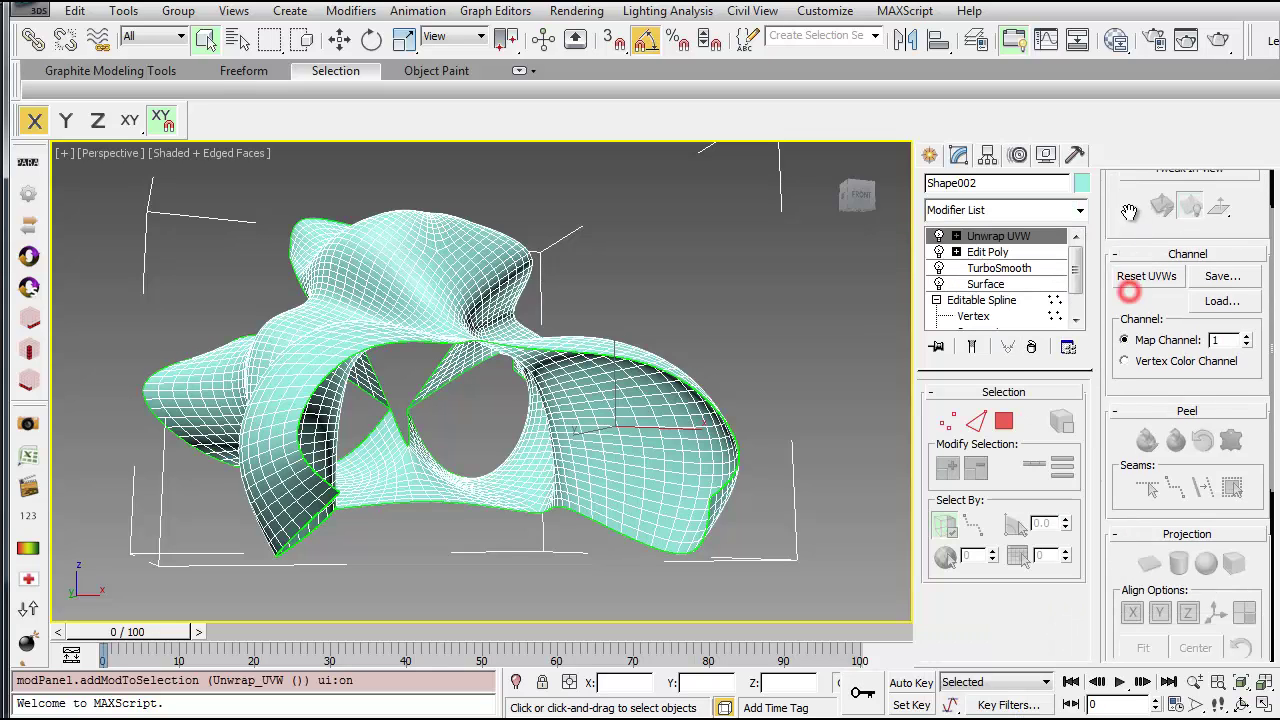
left_click(956, 237)
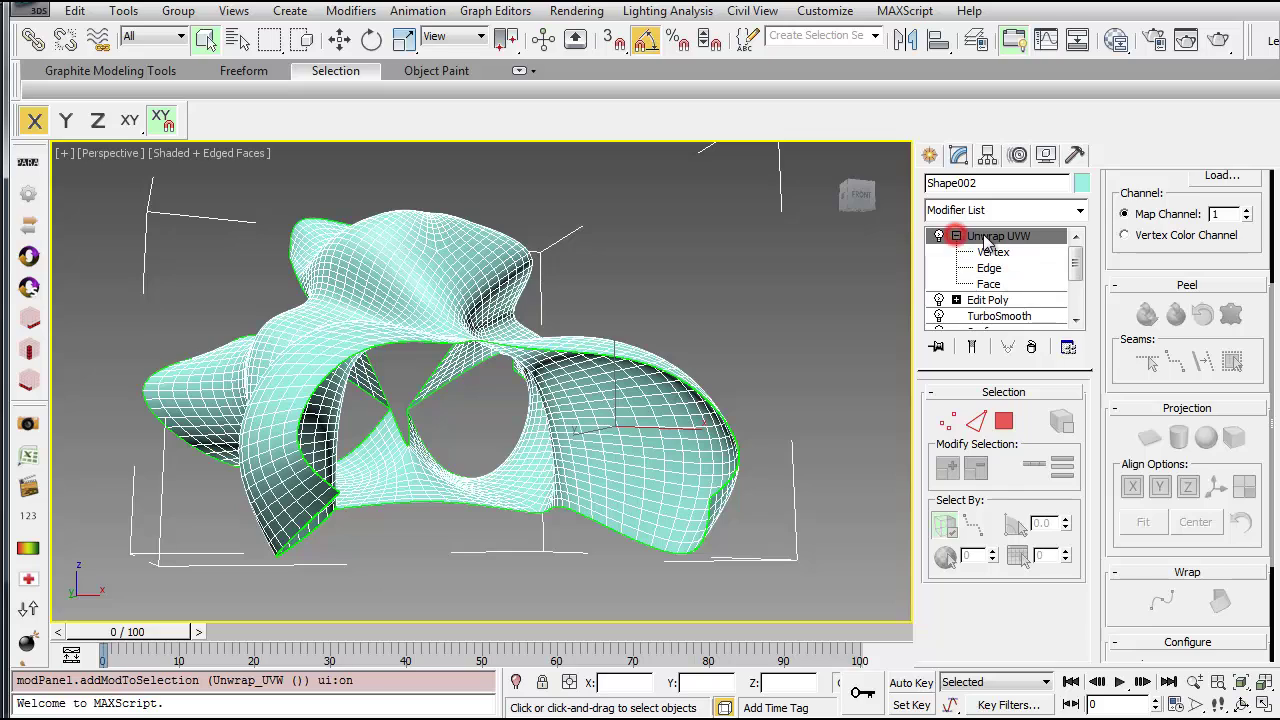
left_click(989, 284)
Examine the mesh from several angles, especially the panel below the two round openings, to judge where a seam should run.
middle_click_drag(600, 397, 562, 448, "alt")
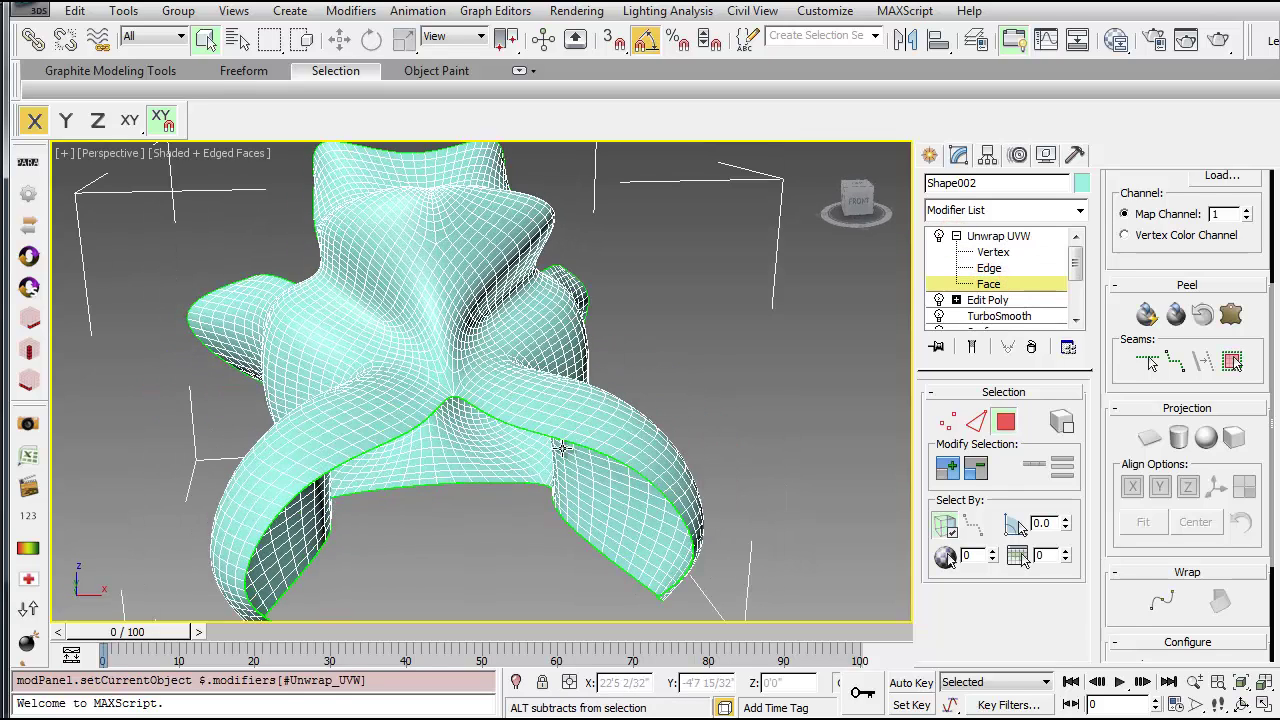
middle_click_drag(493, 521, 415, 455, "alt")
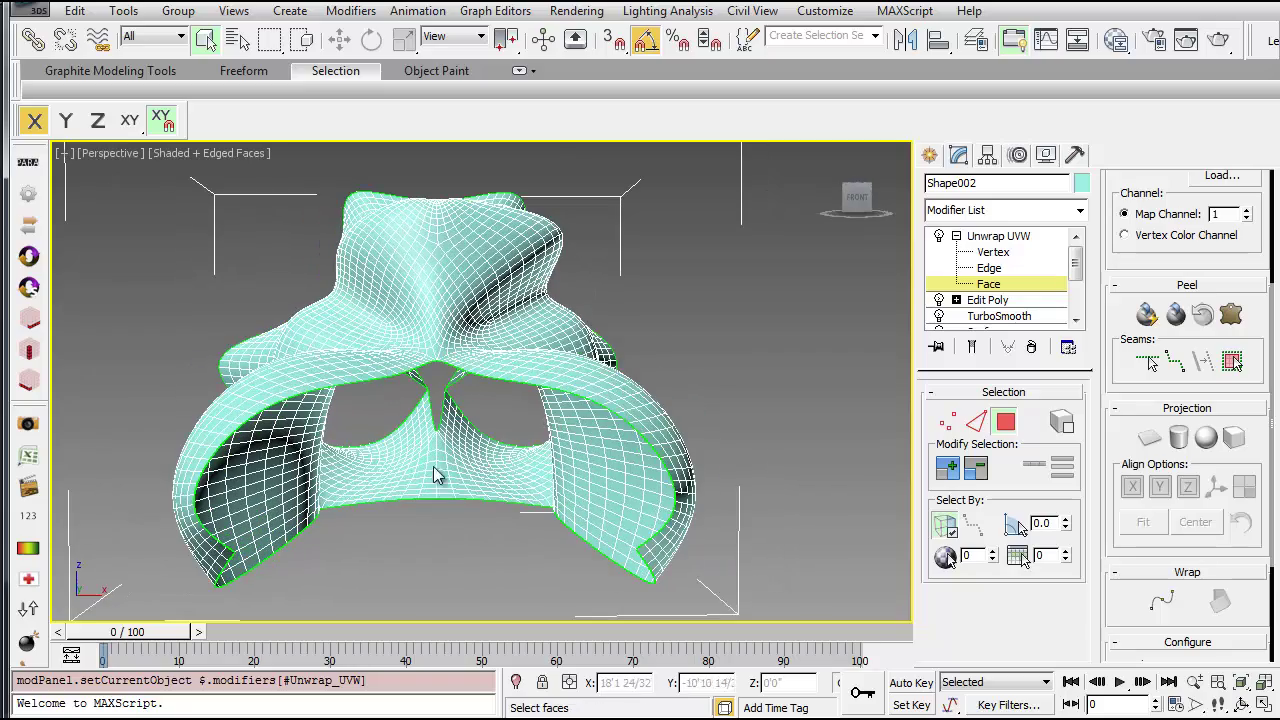
middle_click_drag(506, 423, 372, 458, "alt")
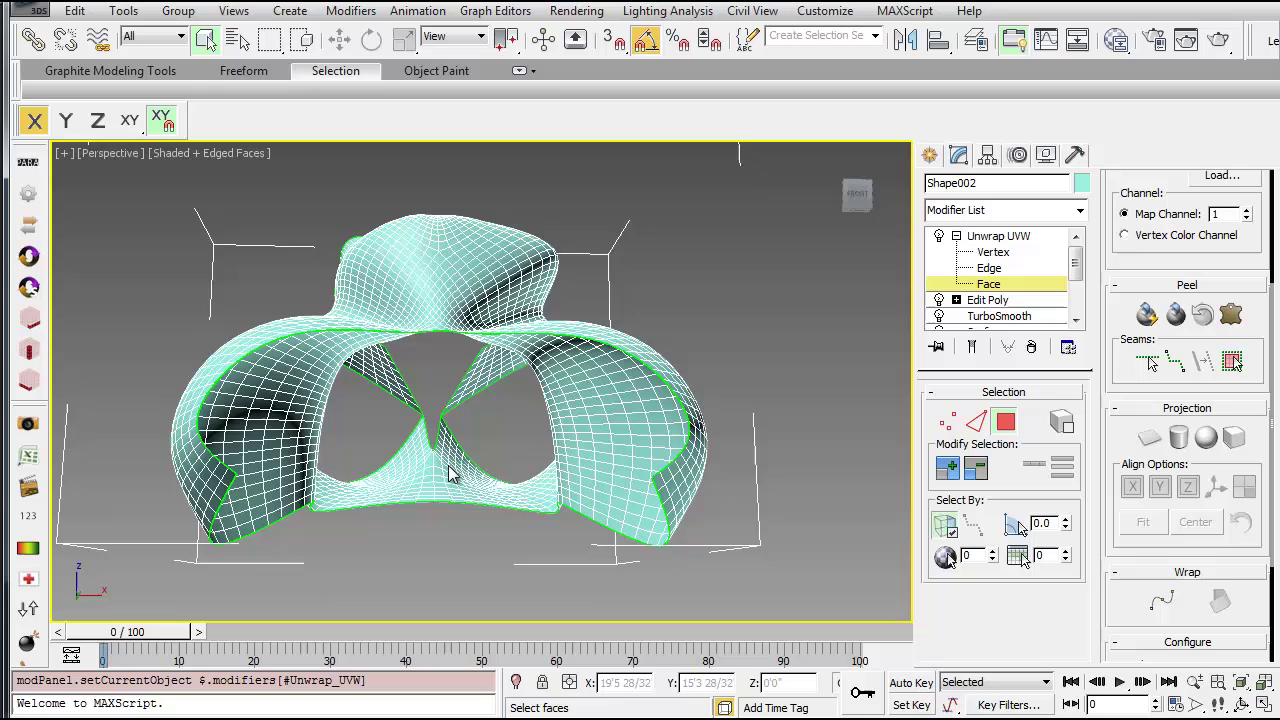
middle_click_drag(449, 476, 455, 478, "alt")
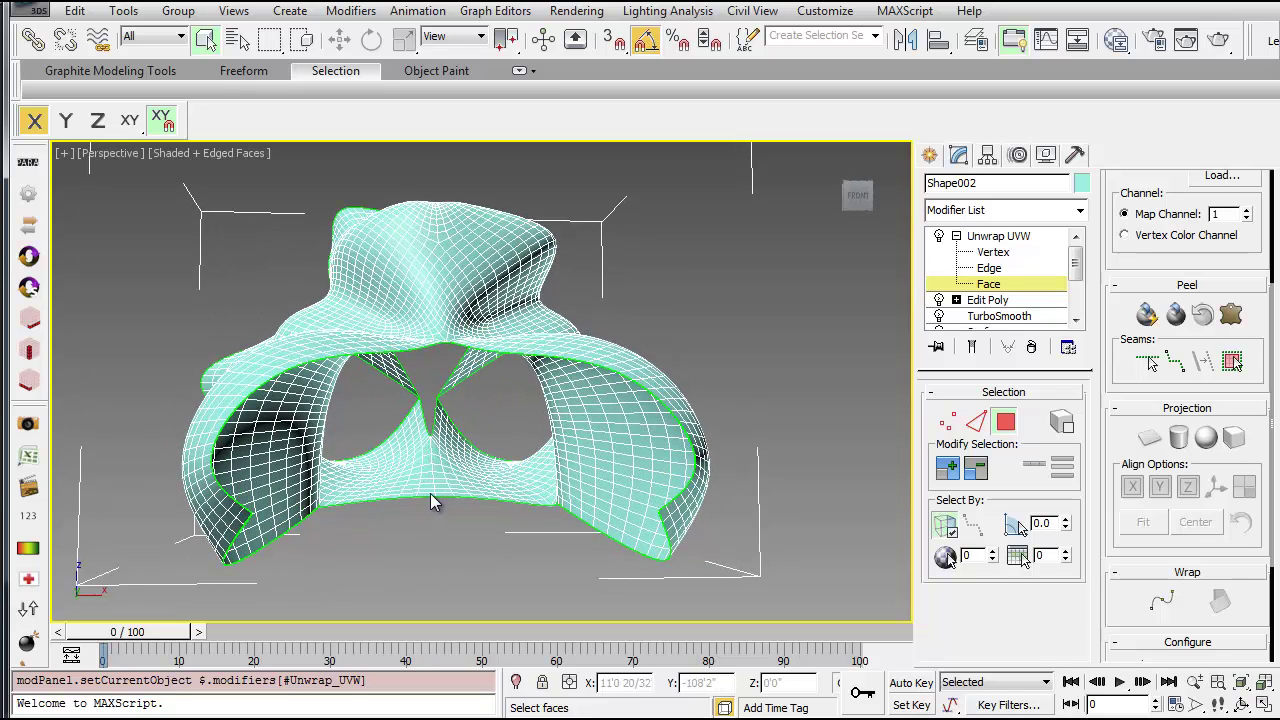
middle_click_drag(445, 262, 434, 390, "alt")
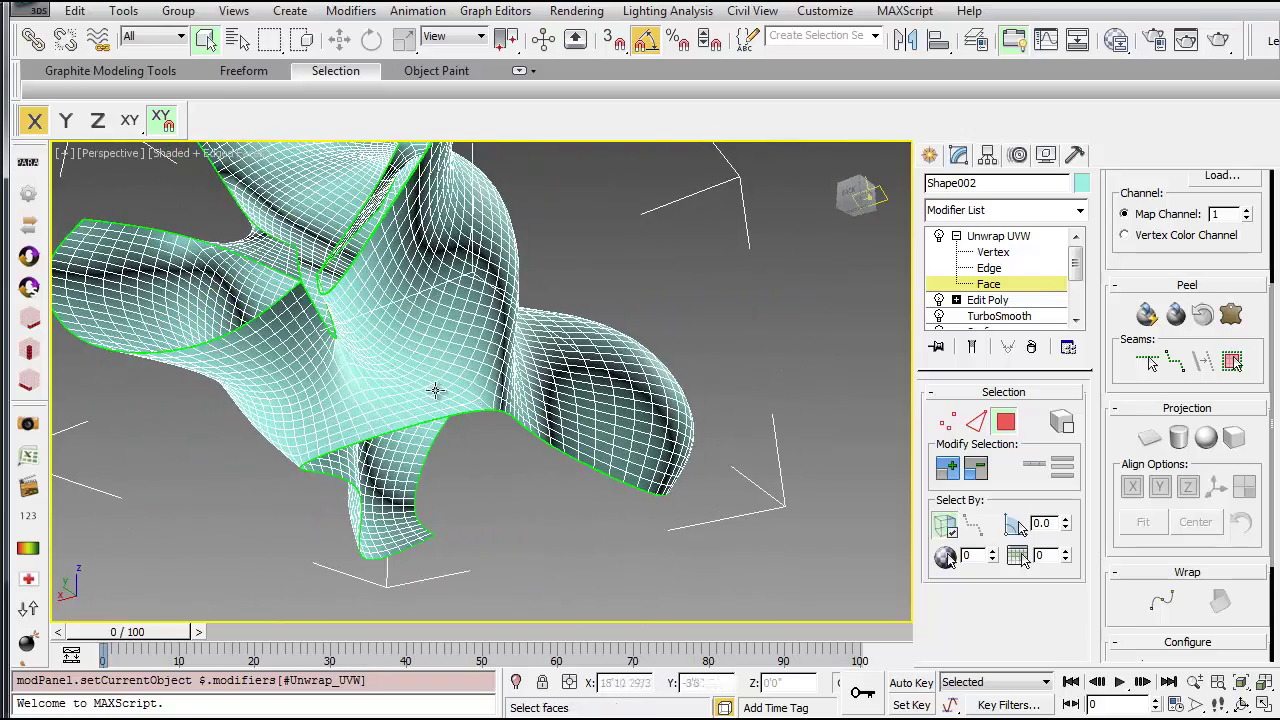
middle_click_drag(394, 460, 386, 404, "alt")
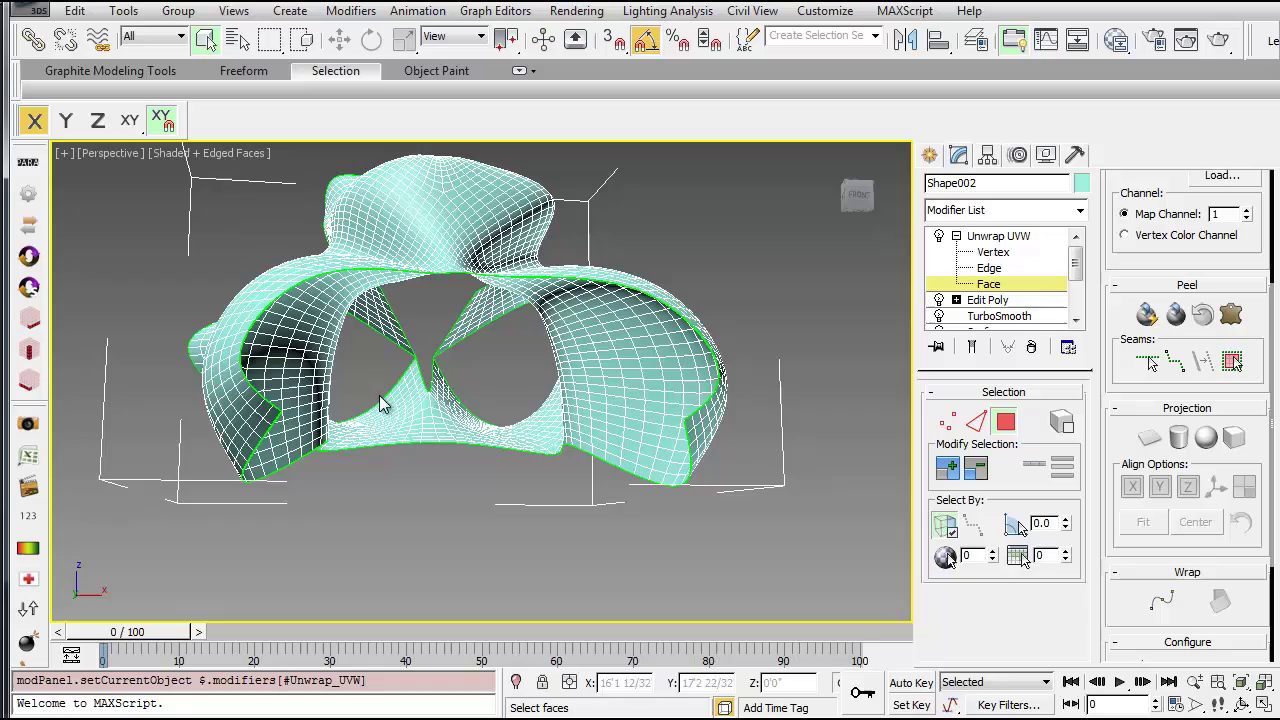
middle_click_drag(445, 152, 520, 528, "alt")
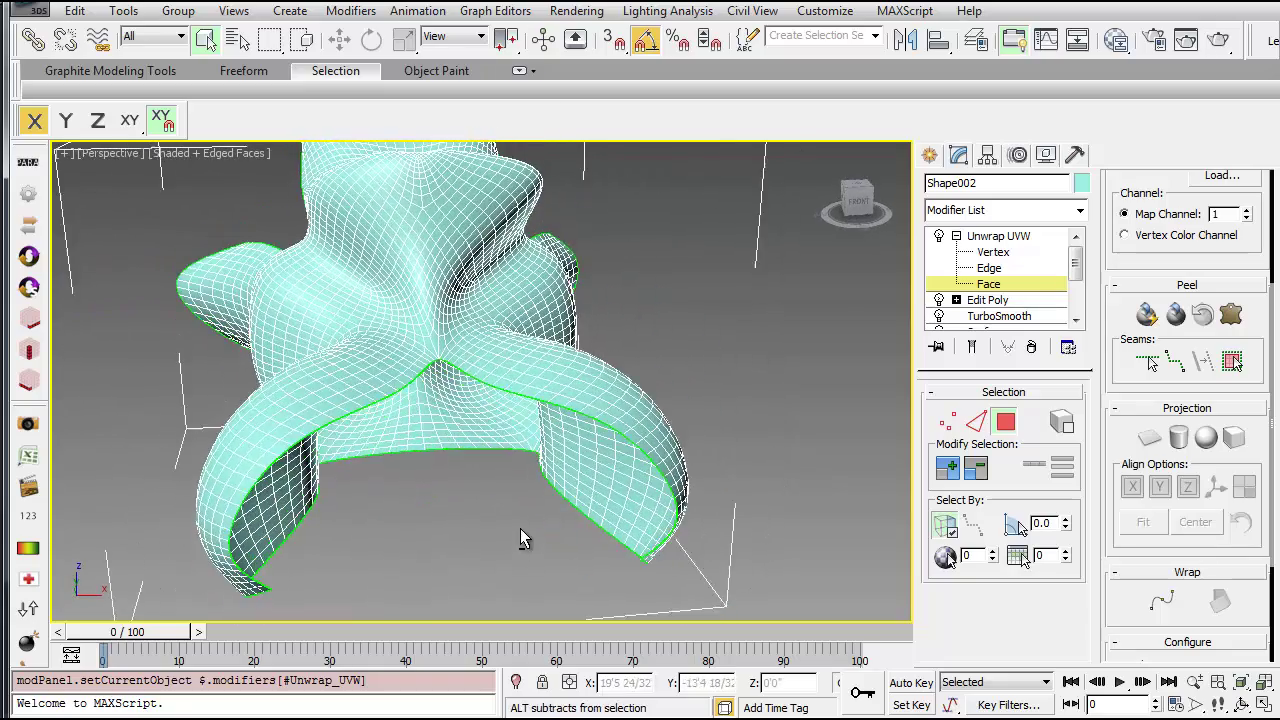
scroll(423, 429, "up", 8)
scroll(388, 270, "down", 6)
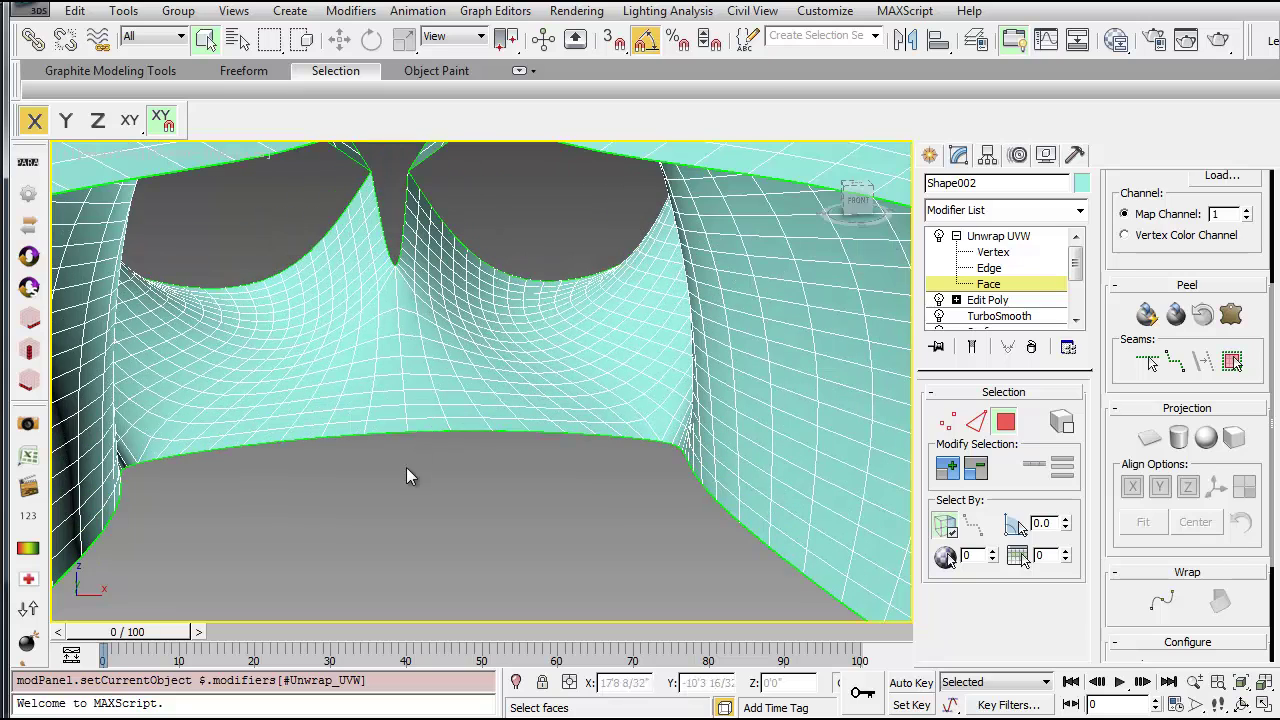
middle_click_drag(537, 360, 551, 368, "alt")
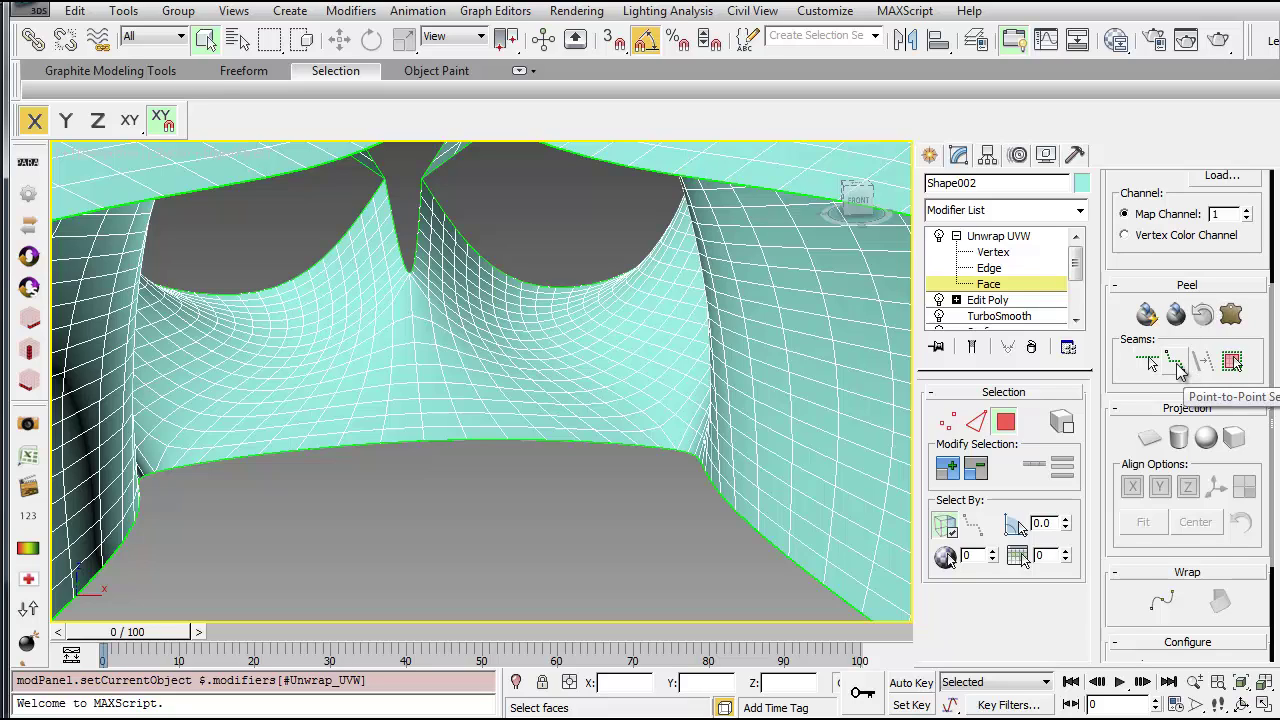
Try to draw a point-to-point seam at Face level from the middle of the panel's outer border.
left_click(1178, 366)
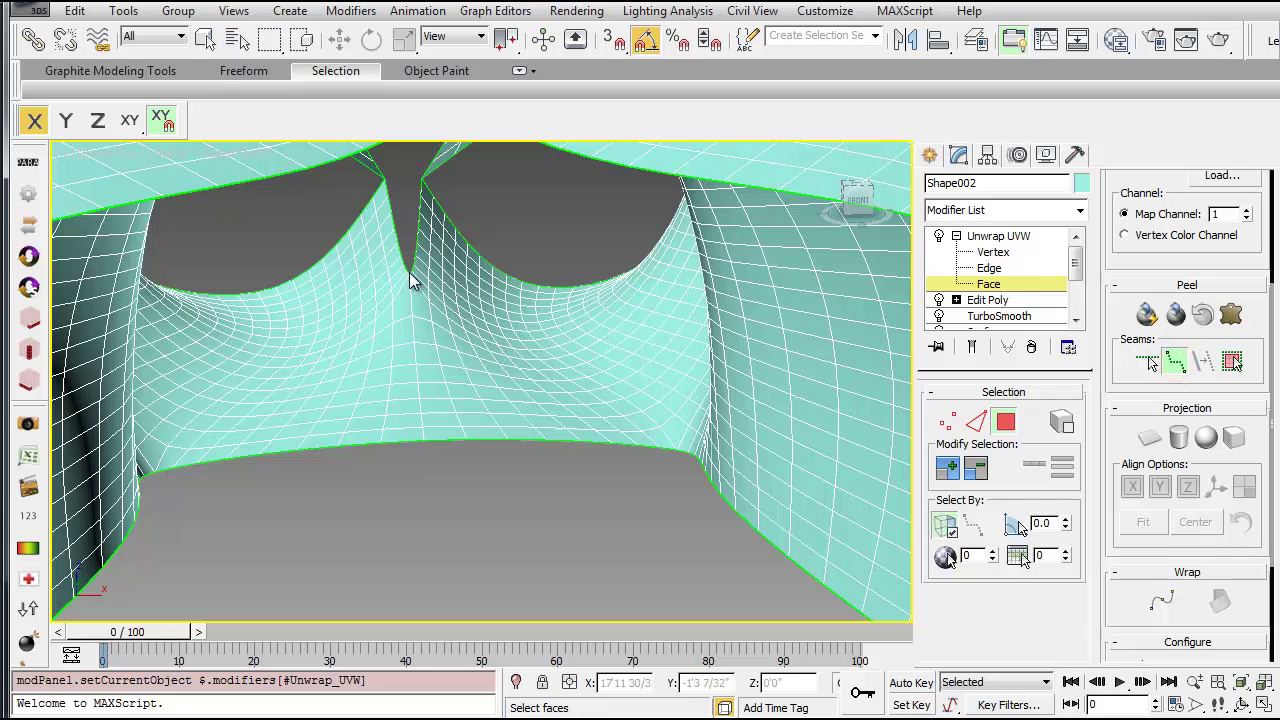
left_click(423, 445)
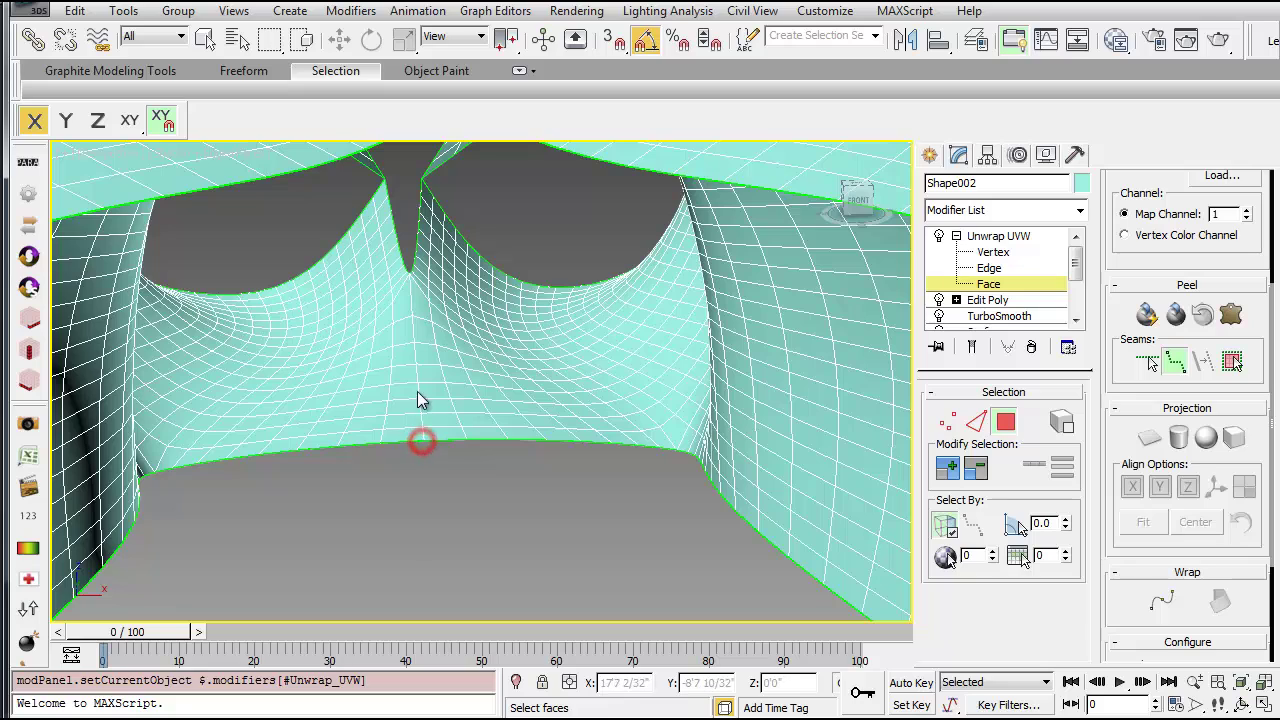
left_click(1150, 362)
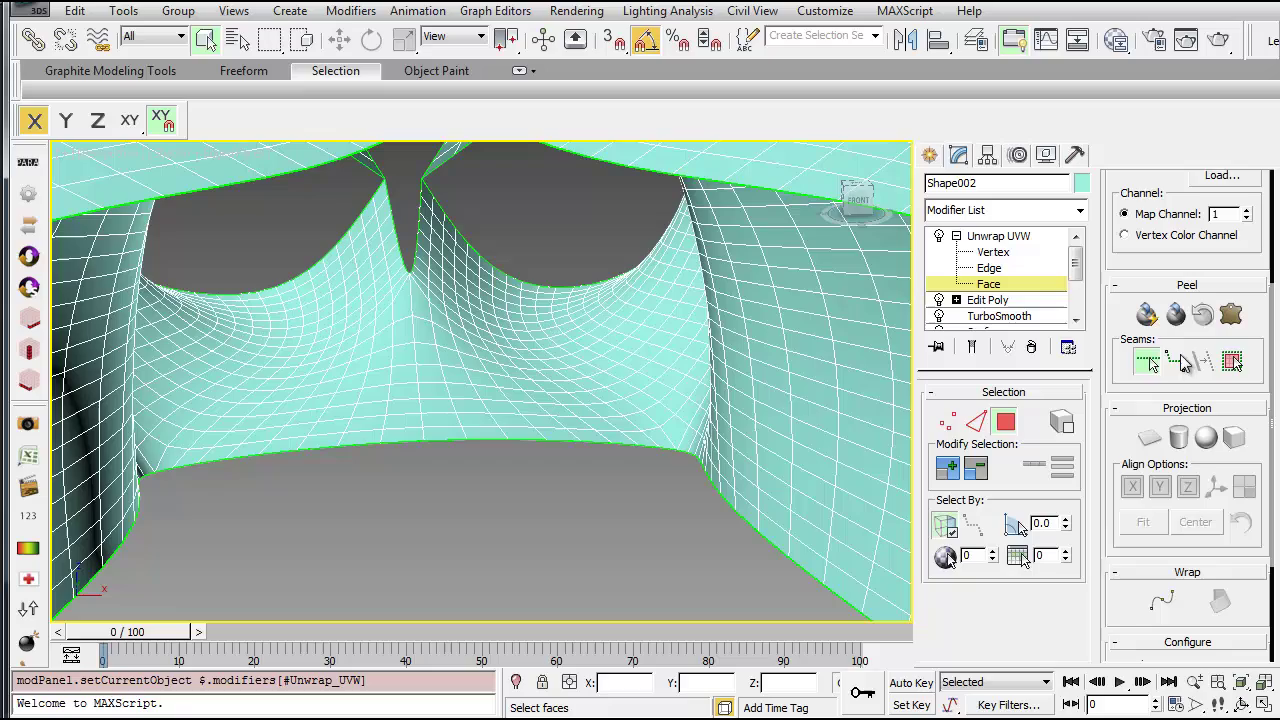
Draw a point-to-point seam at Edge level from the middle of the panel's outer border to the tip of the notch between the openings.
left_click(989, 268)
left_click(1175, 362)
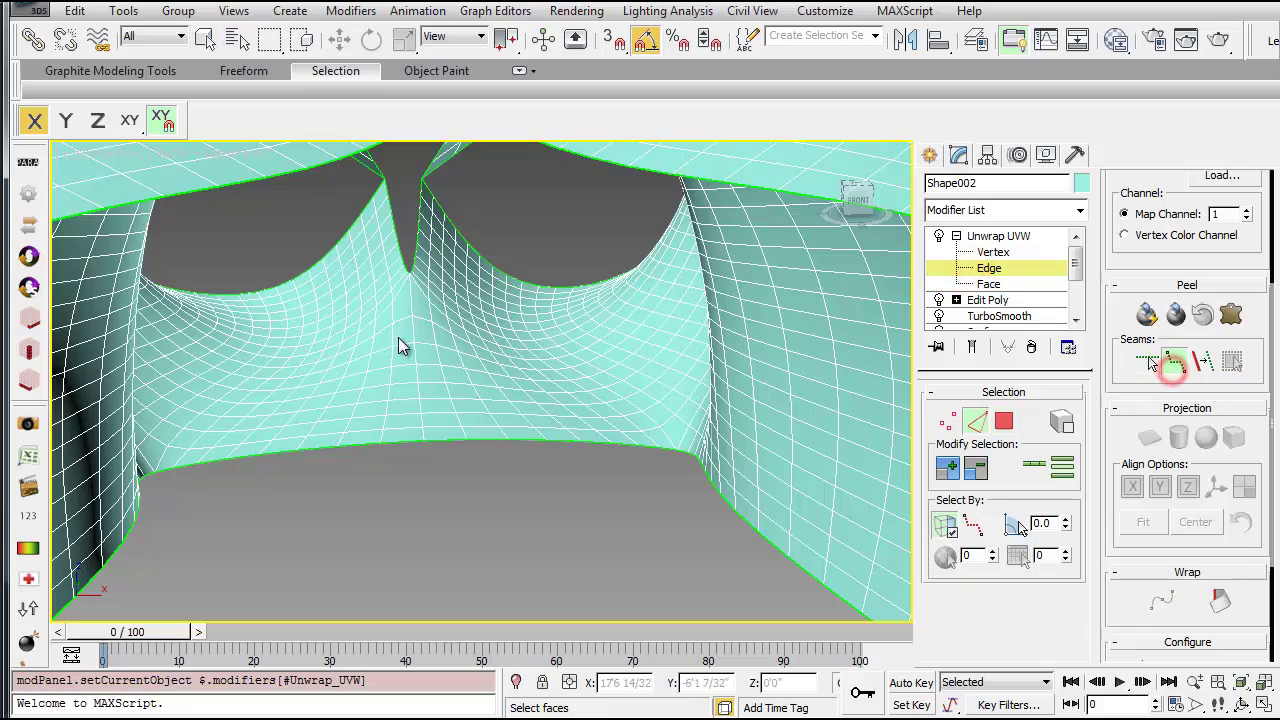
left_click(423, 440)
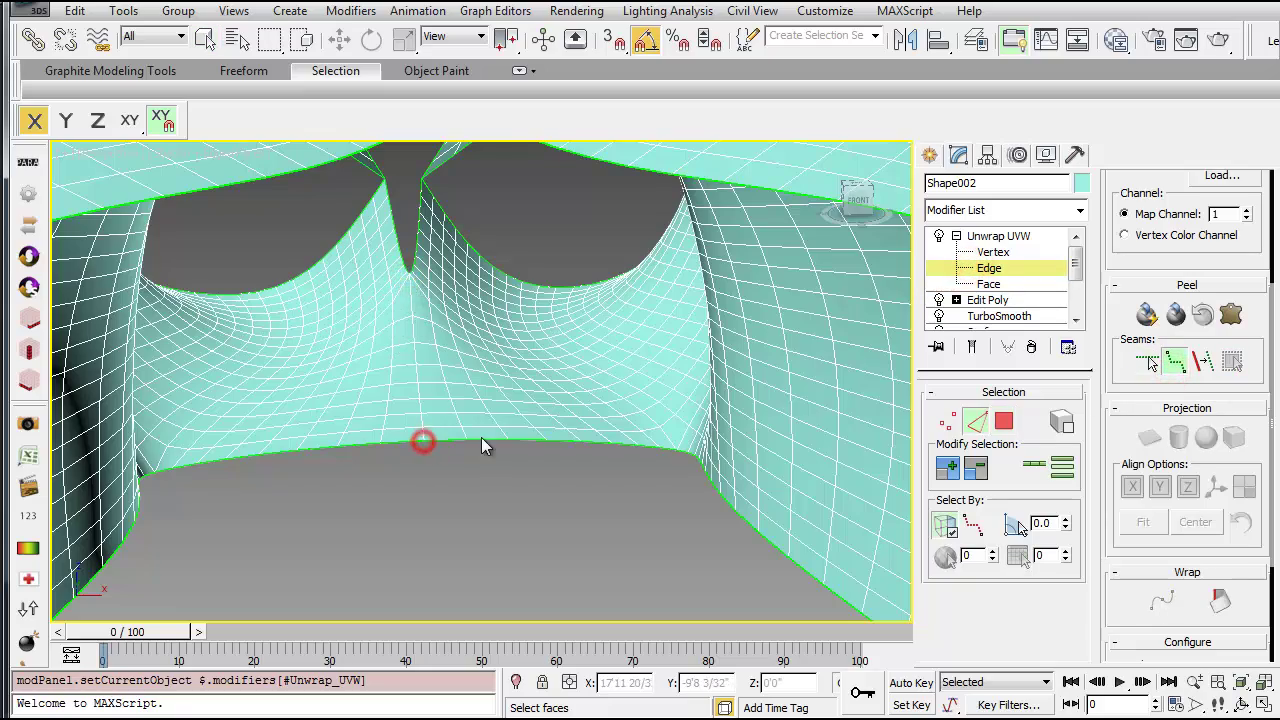
mouse_move(481, 437)
middle_mouse_down("alt")
mouse_move(460, 300)
mouse_move(474, 383)
mouse_move(495, 413)
mouse_move(520, 316)
mouse_move(467, 527)
middle_mouse_up("alt")
middle_click_drag(452, 447, 460, 396, "alt")
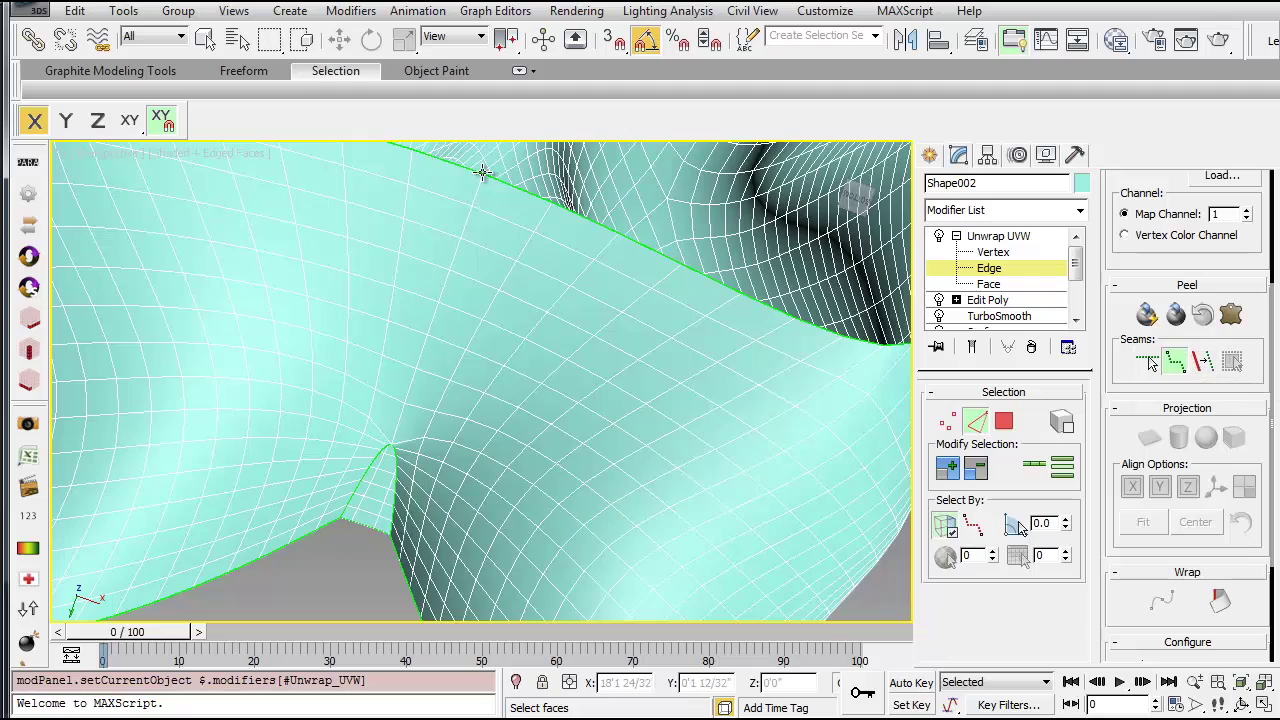
left_click(482, 173)
left_click(391, 446)
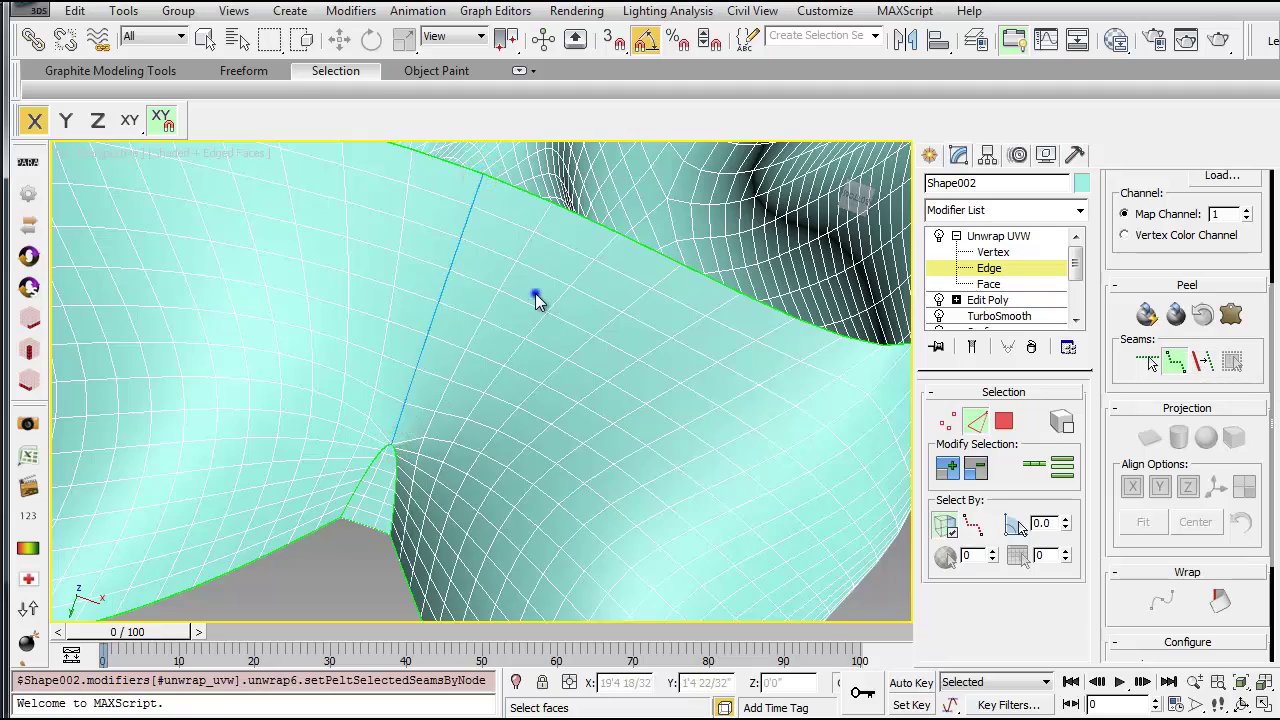
middle_click_drag(535, 300, 463, 351, "alt")
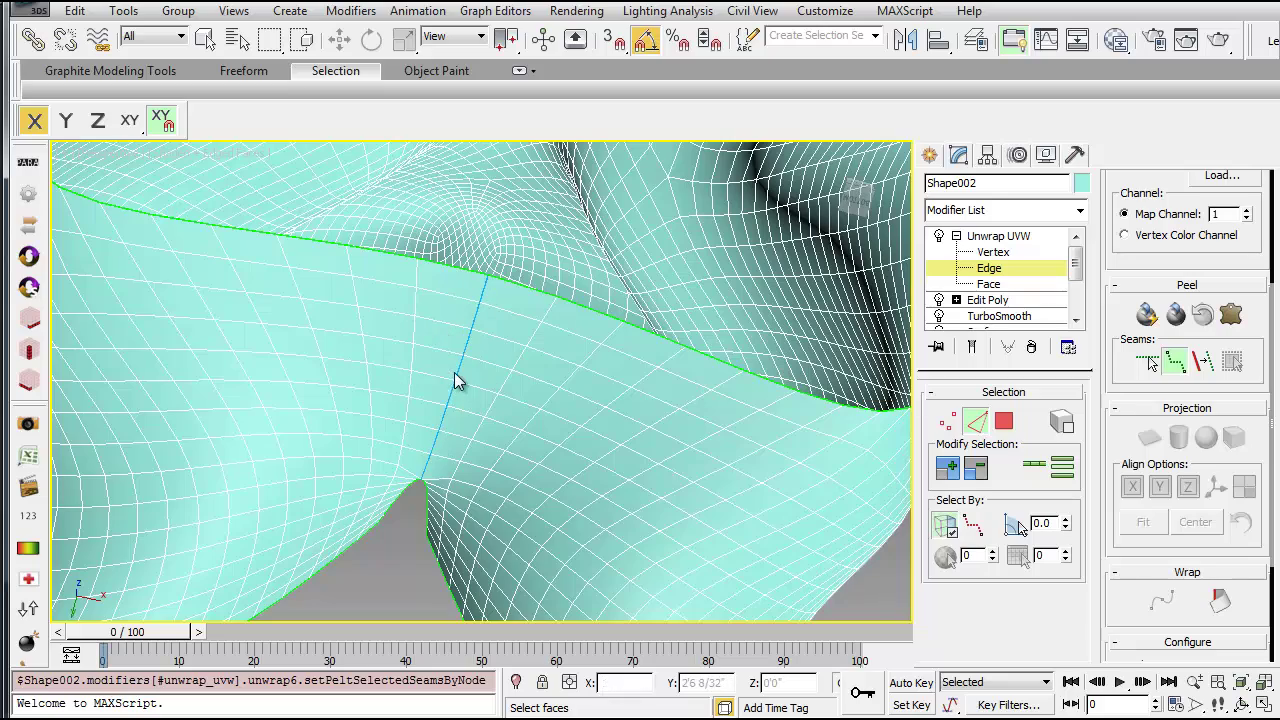
scroll(628, 293, "down", 10)
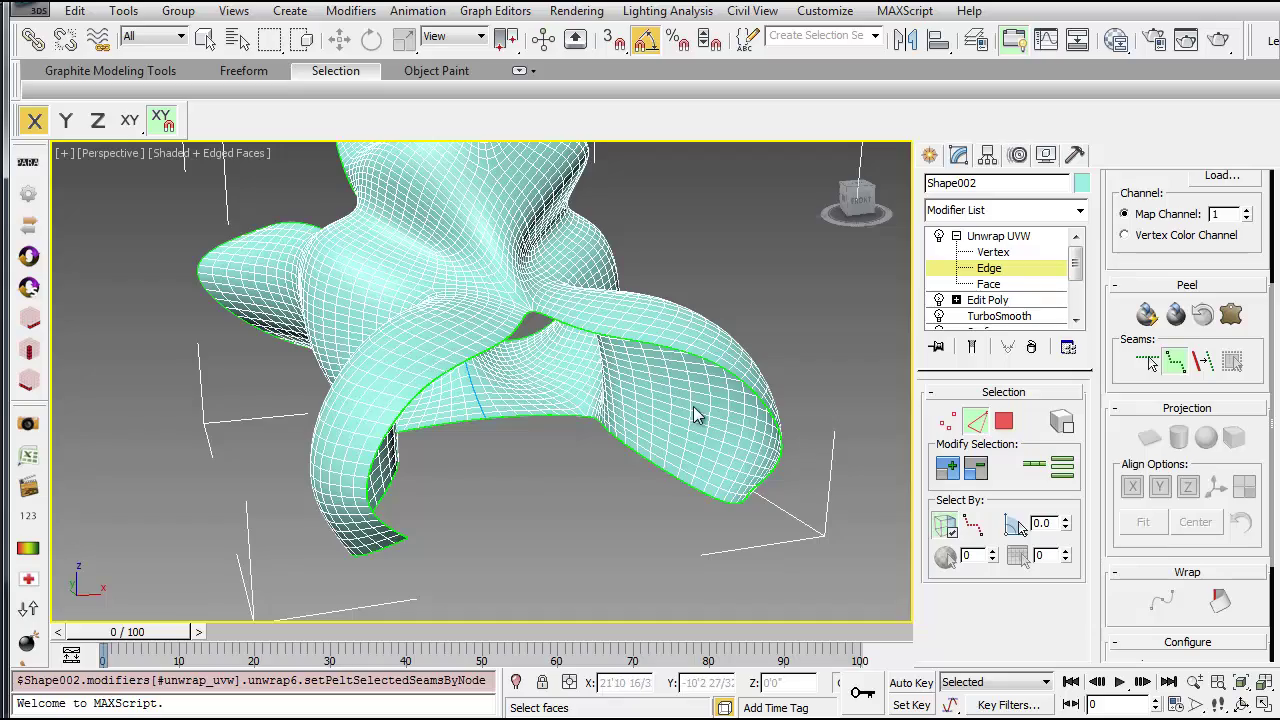
middle_click_drag(600, 340, 518, 325, "alt")
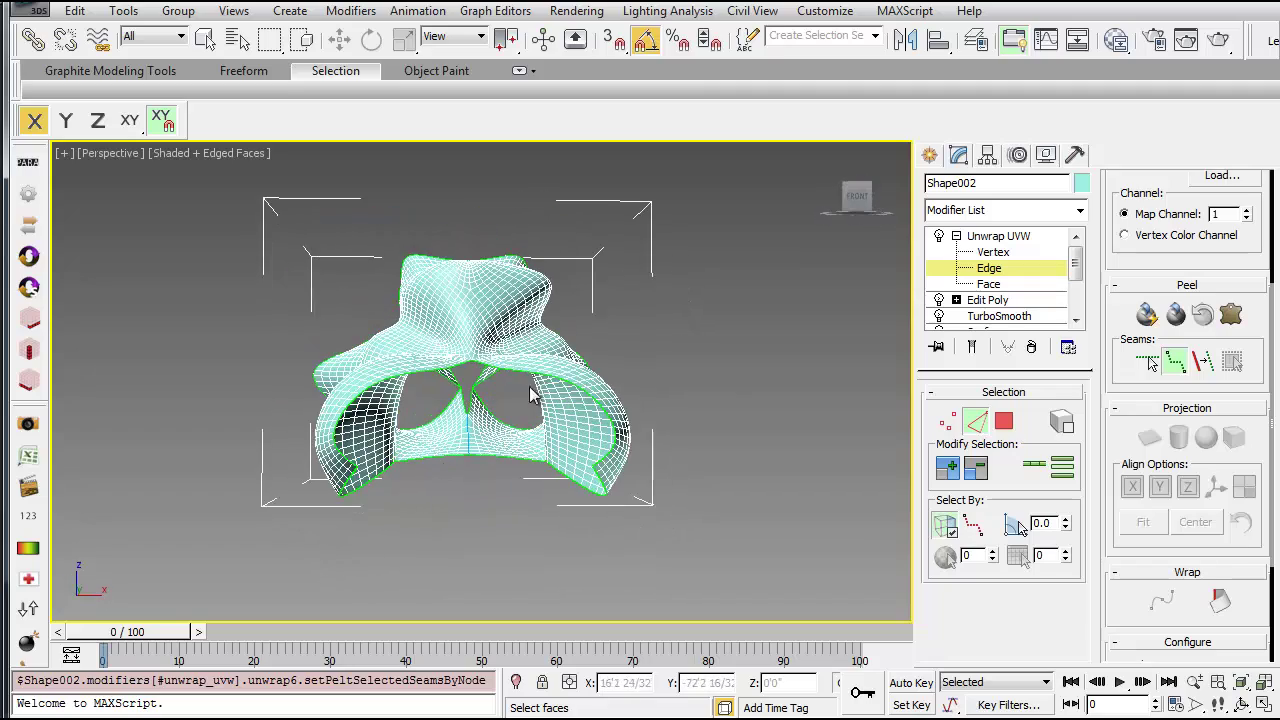
middle_click_drag(530, 393, 560, 440, "alt")
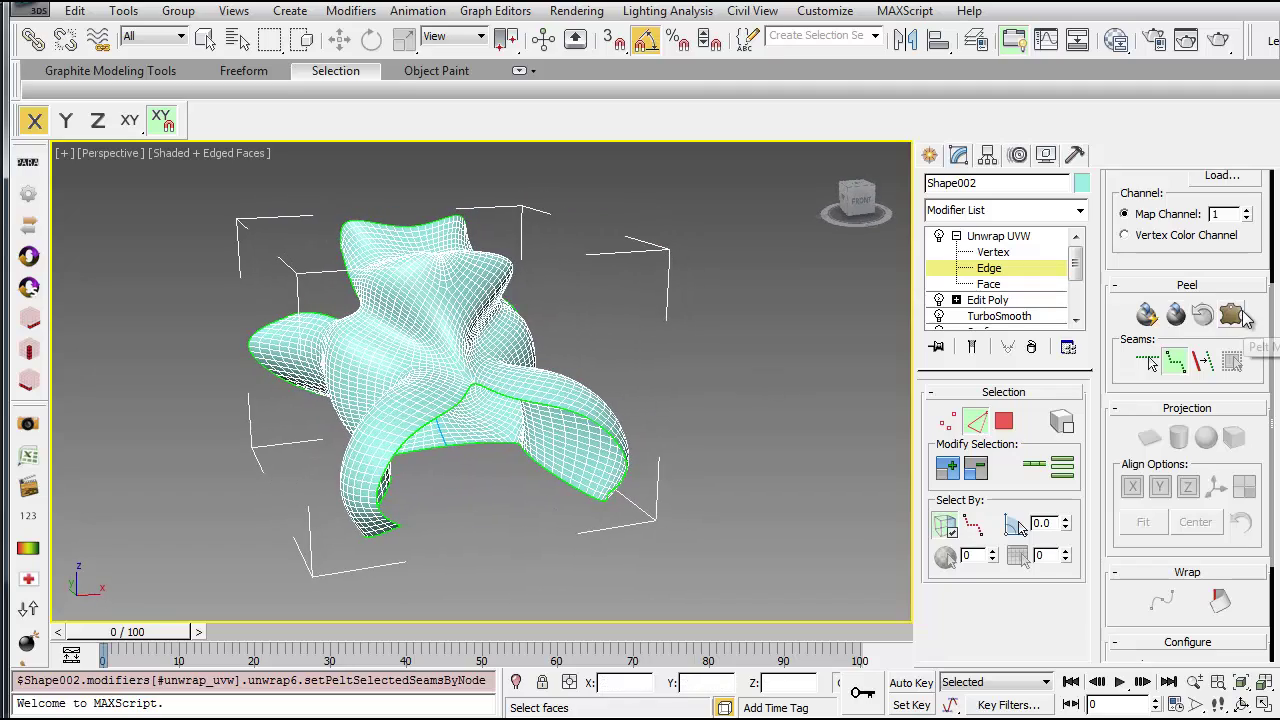
left_click(1233, 316)
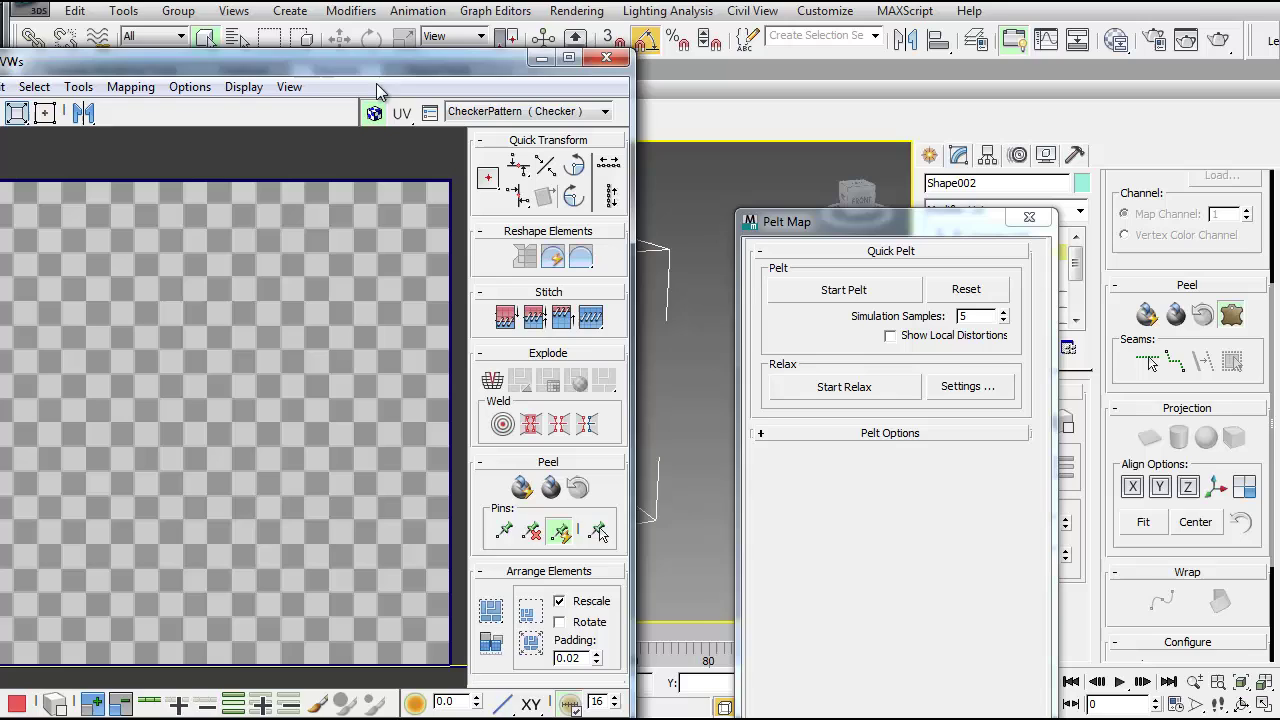
left_click_drag(380, 64, 556, 10)
scroll(363, 383, "down", 5)
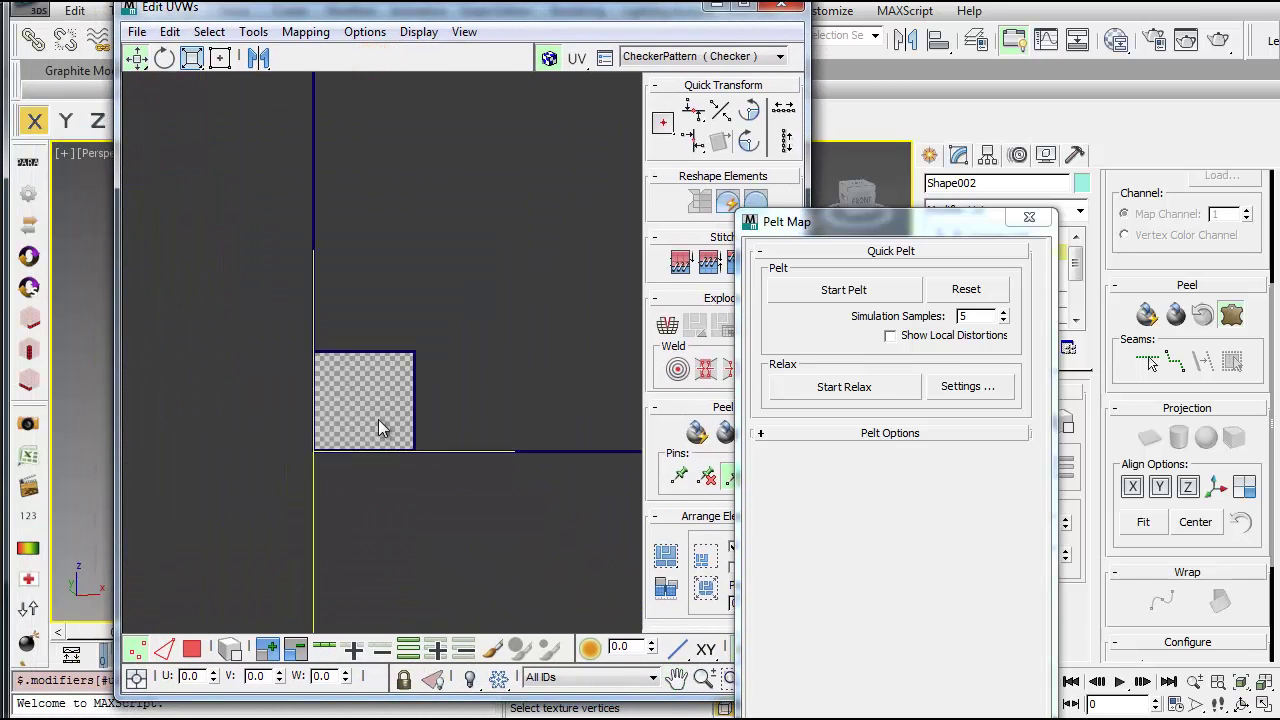
scroll(380, 428, "down", 4)
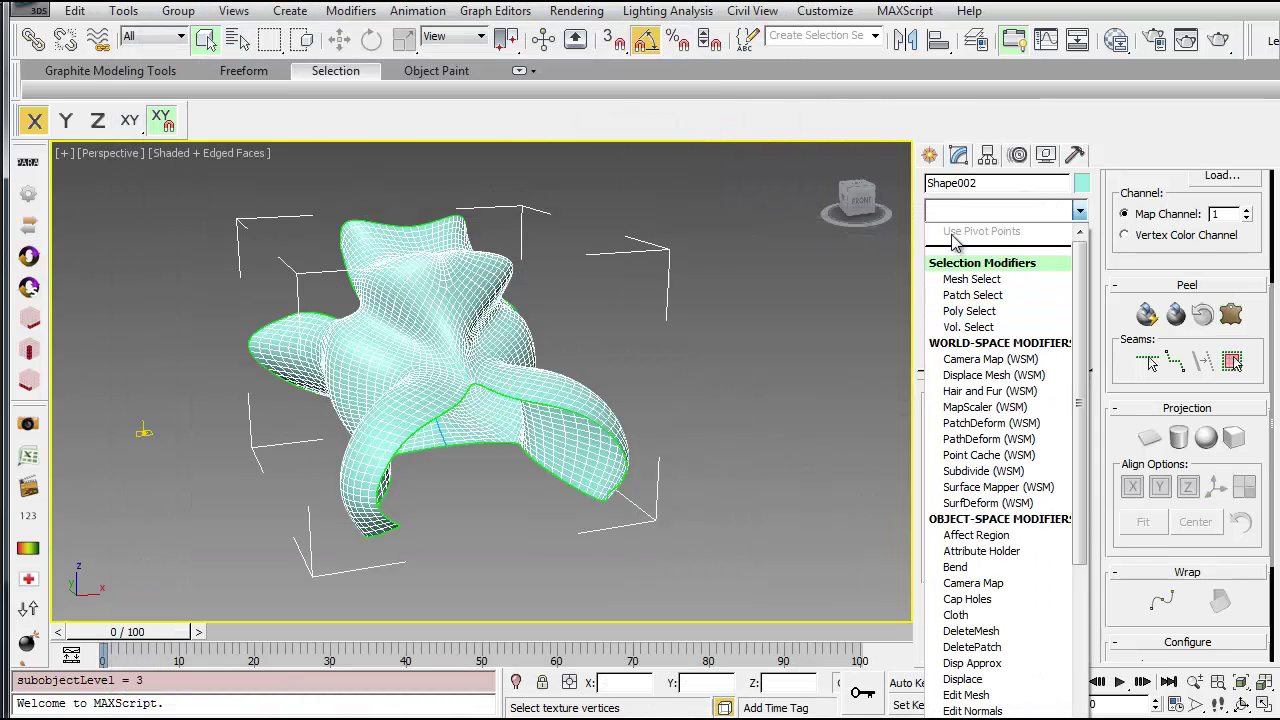
Select a face on the mesh at Face level and expand the face selection to the seams.
left_click(960, 210)
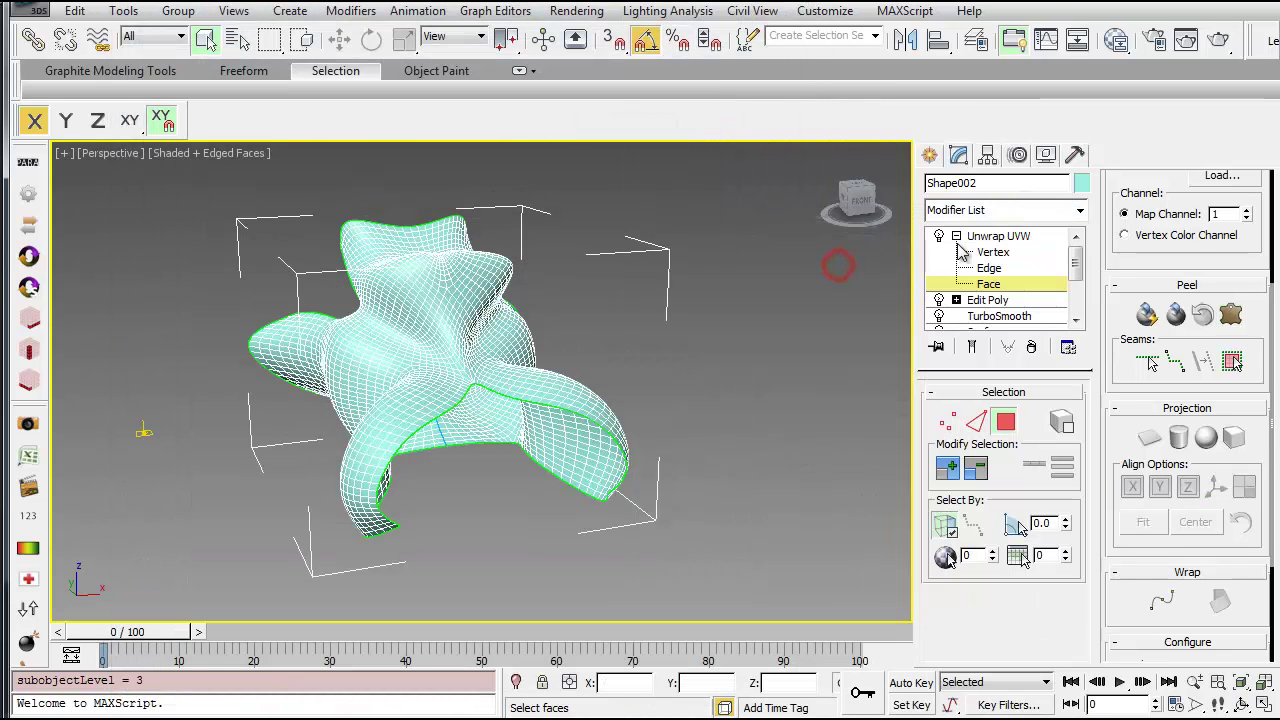
left_click(437, 325)
middle_click_drag(440, 325, 623, 363, "alt")
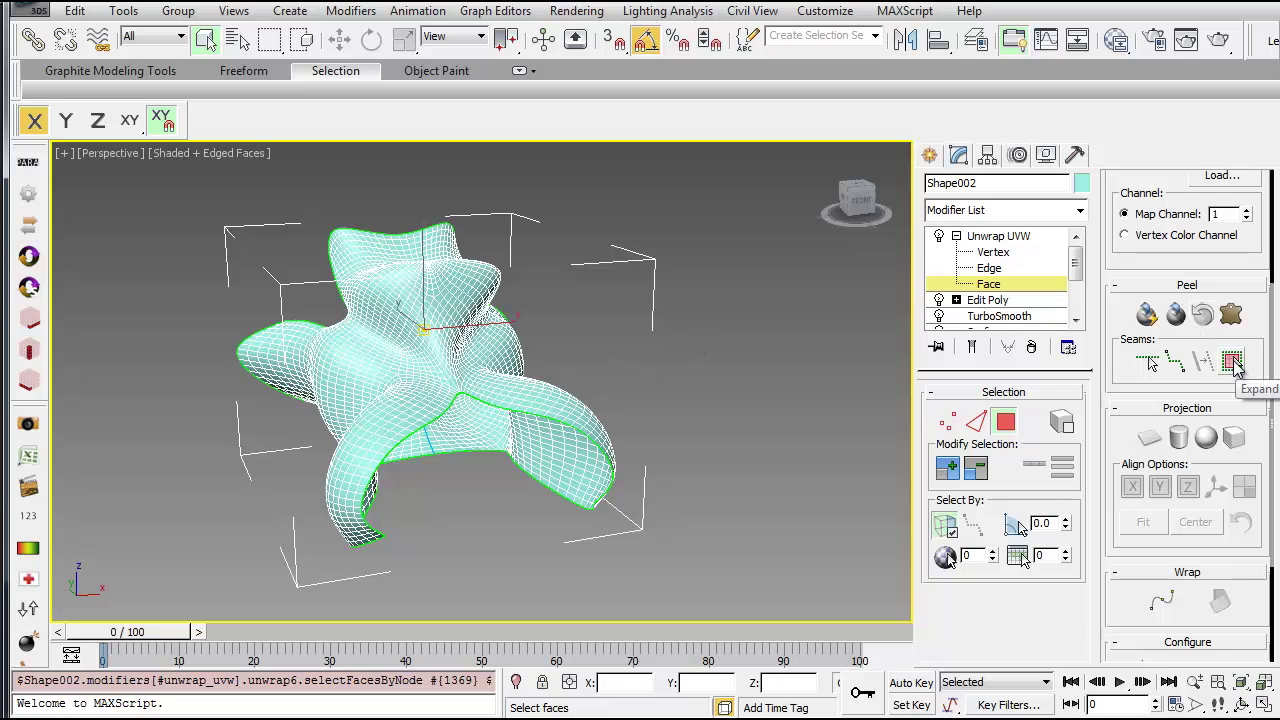
left_click(1234, 362)
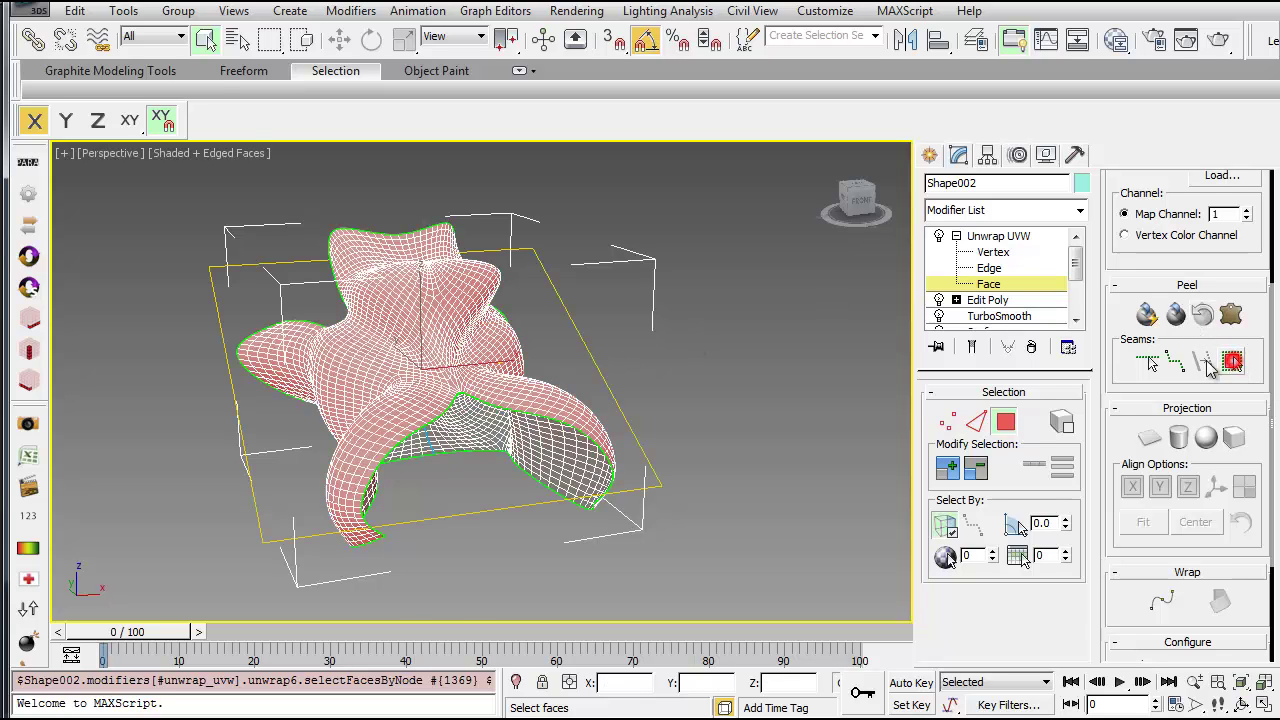
middle_click_drag(671, 457, 214, 360, "alt")
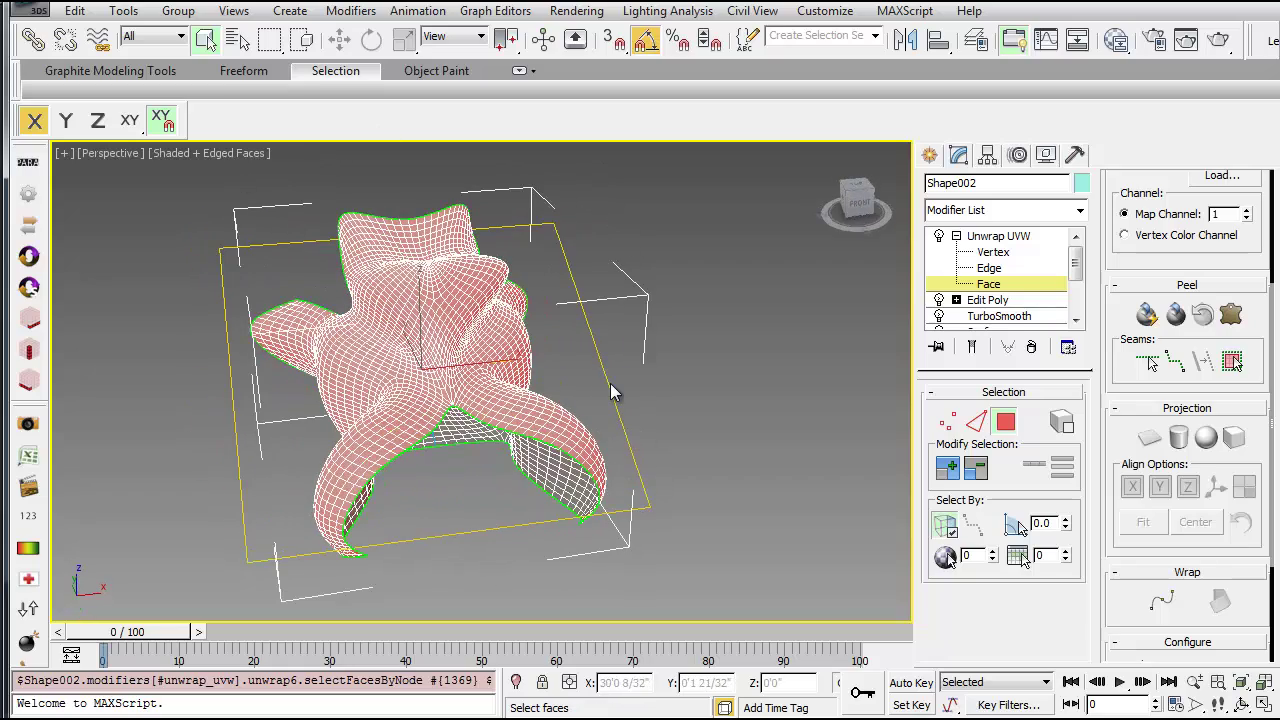
Run the Pelt Map simulation on the selected faces until the UVs spread out, stop it, and commit the result.
left_click(1231, 314)
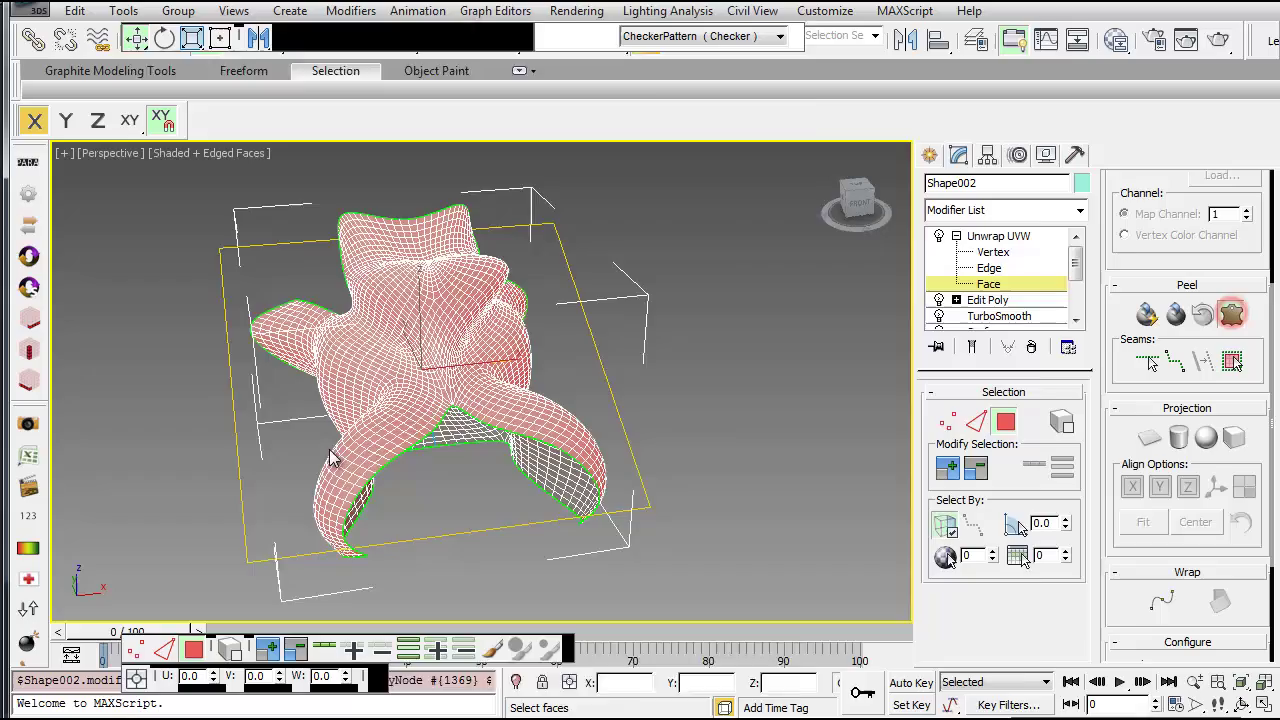
left_click_drag(435, 20, 398, 3)
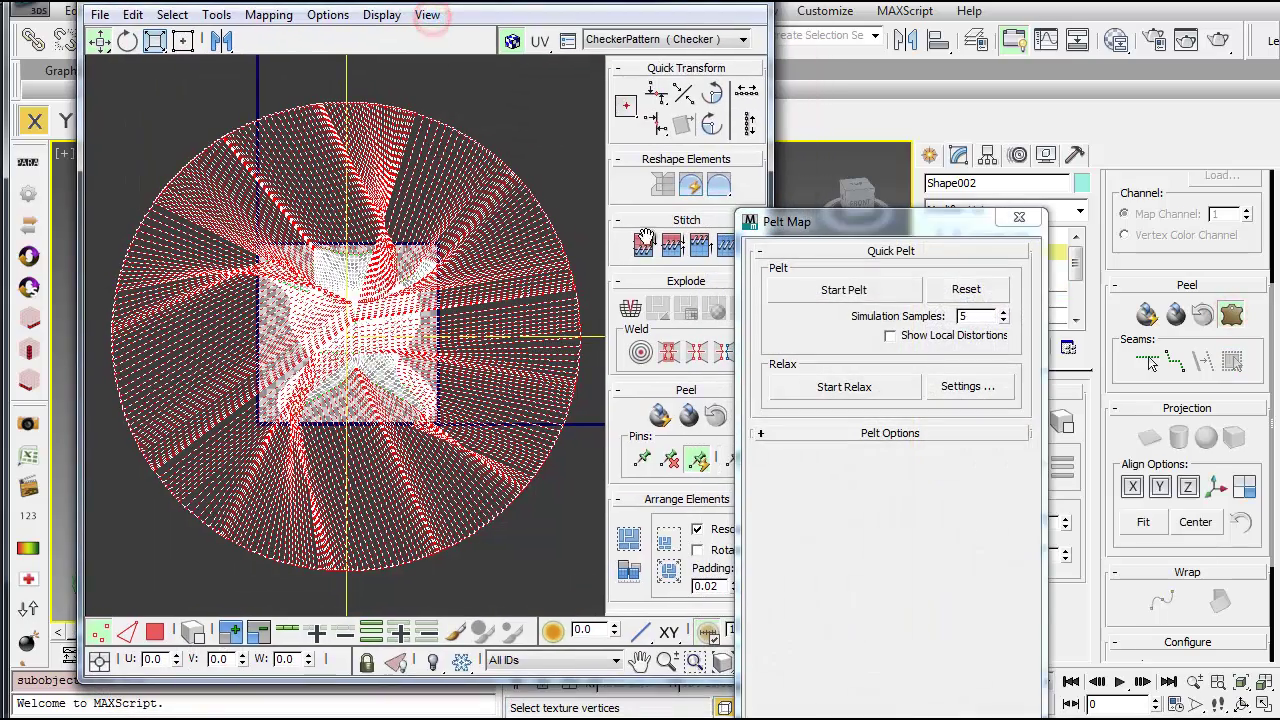
left_click_drag(893, 228, 919, 127)
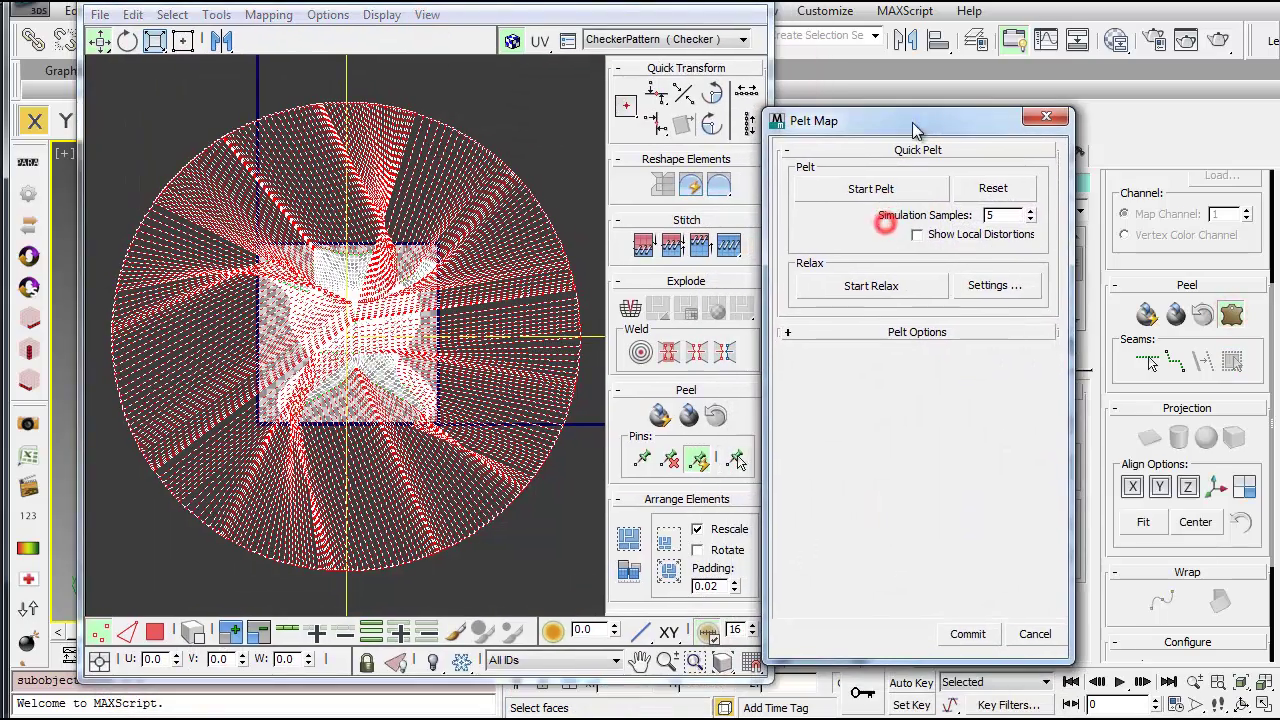
left_click(872, 190)
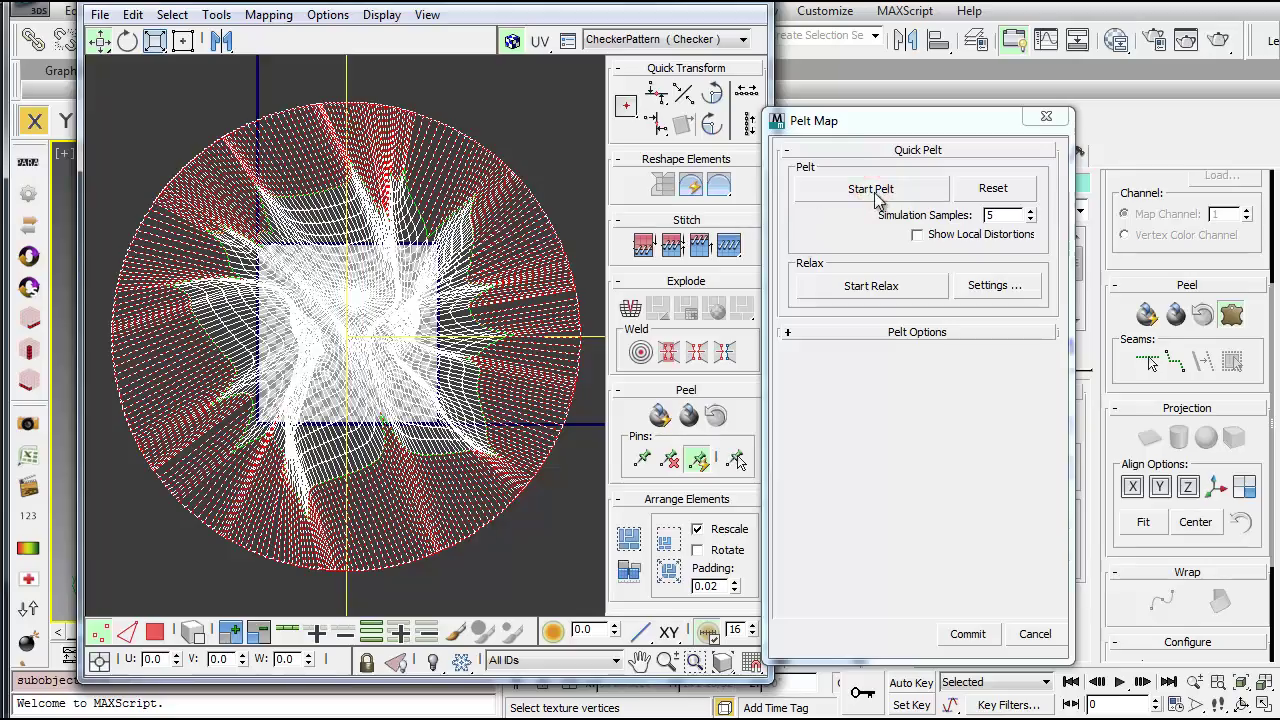
left_click(873, 190)
left_click(875, 190)
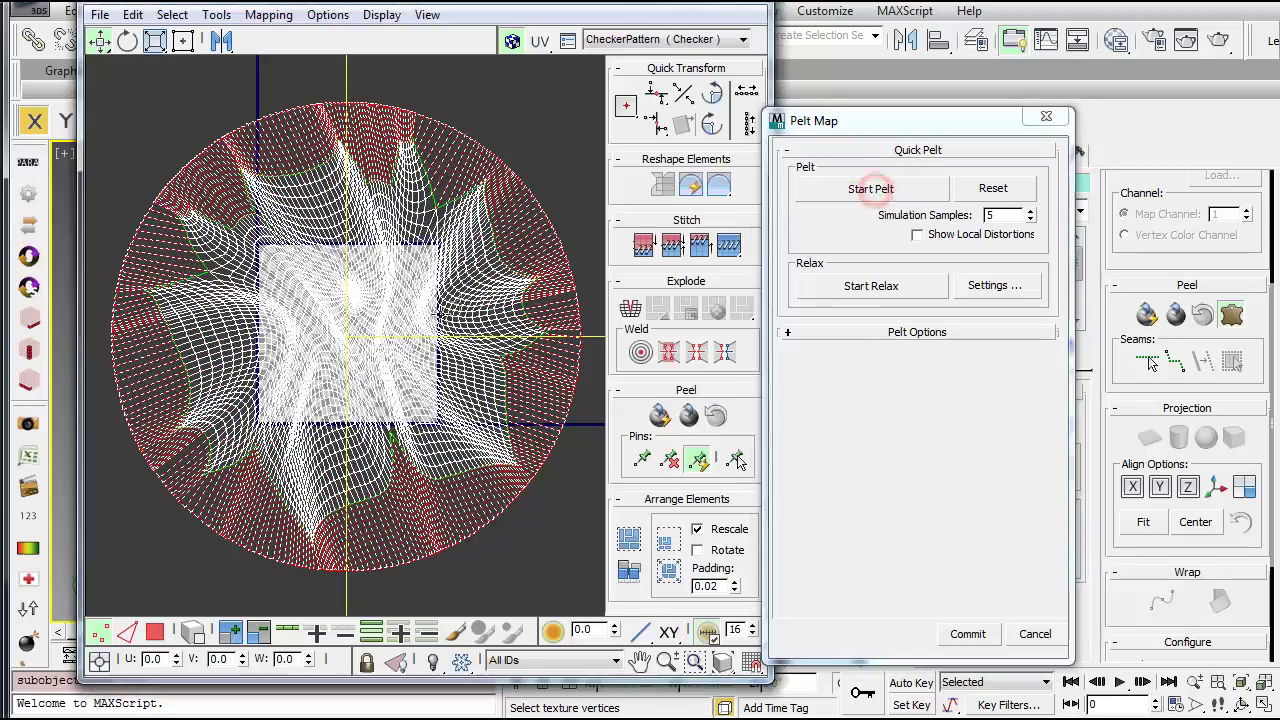
left_click(897, 192)
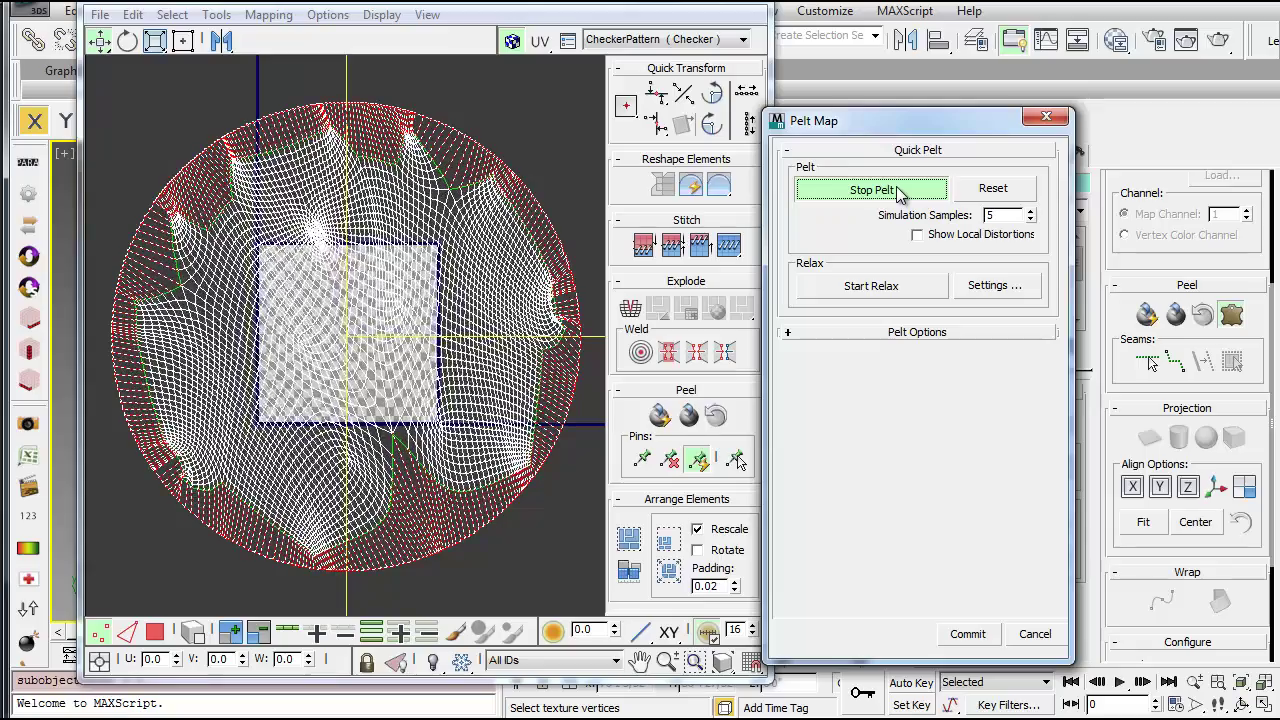
left_click(897, 192)
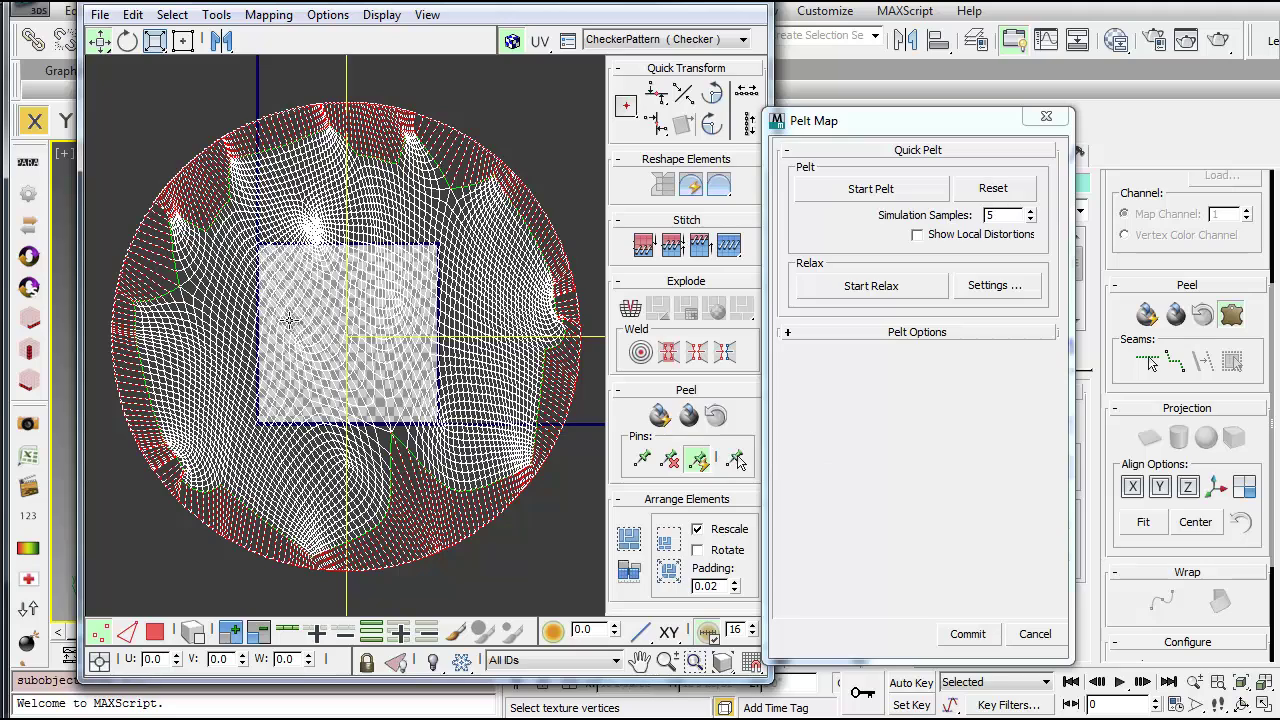
left_click(968, 634)
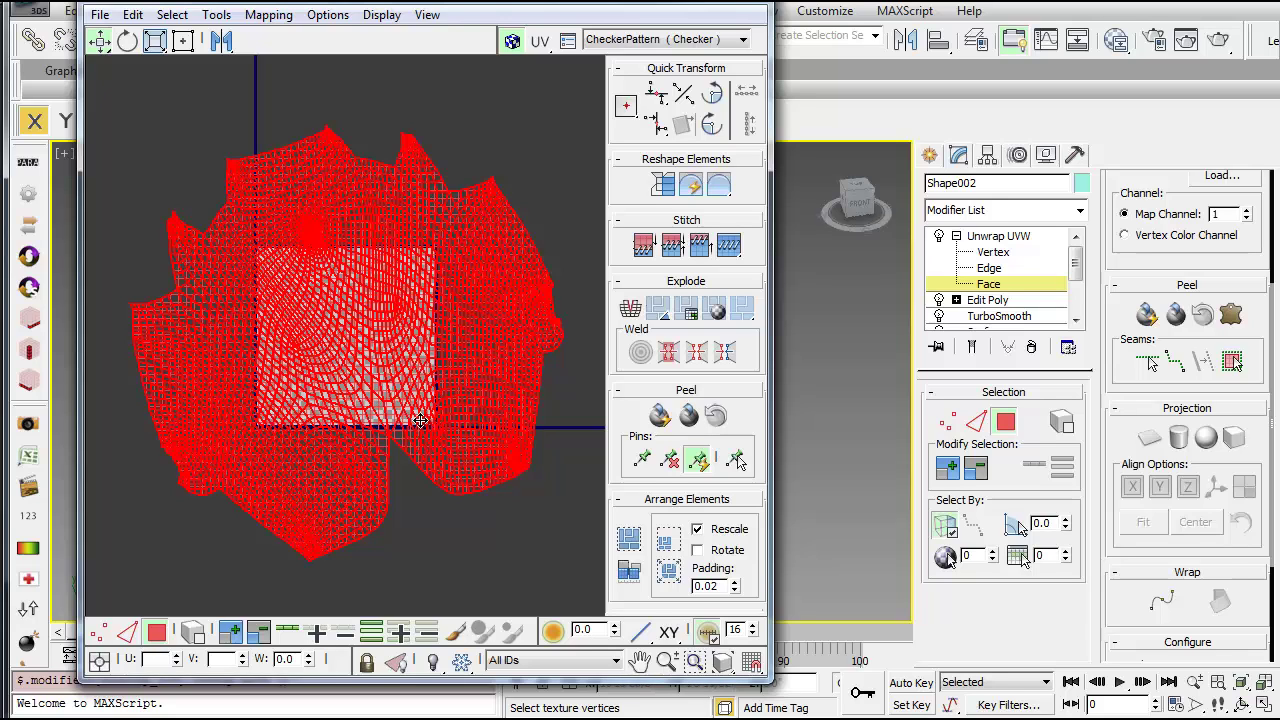
Pack the pelted UVs into the checkered texture square with Rescale on, and clear the face selection.
left_click(628, 540)
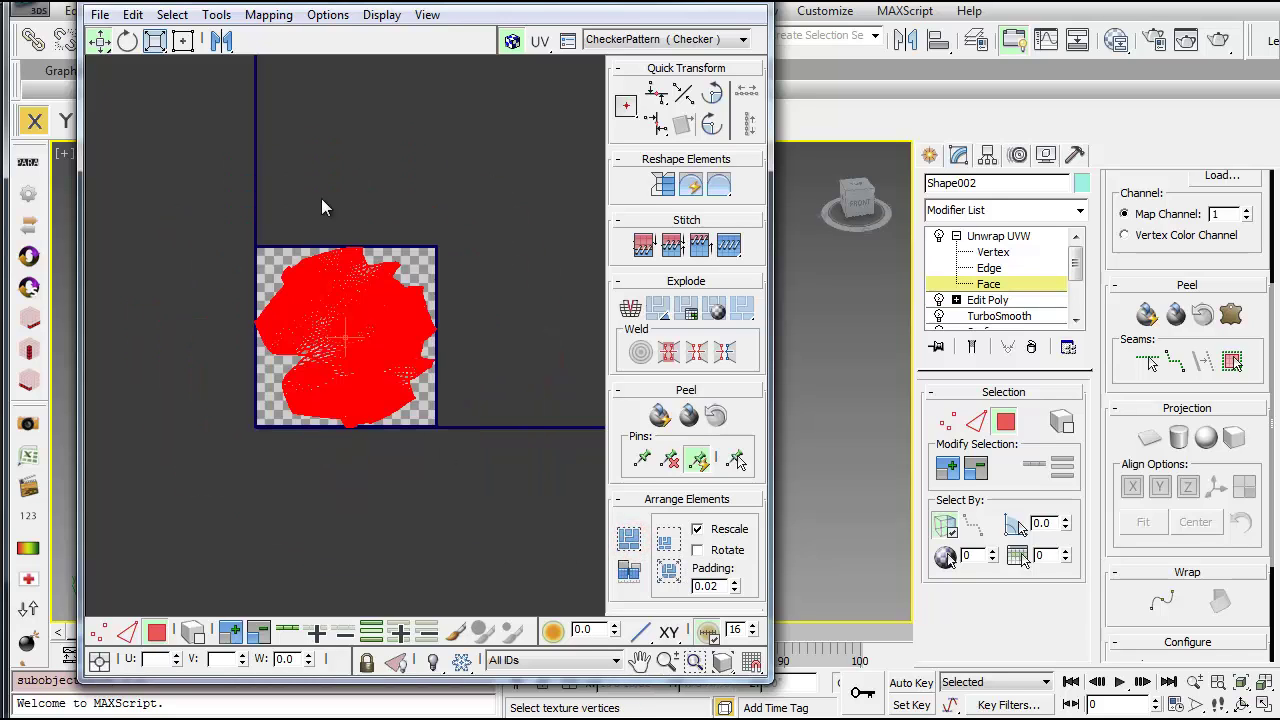
left_click(321, 198)
scroll(336, 311, "up", 5)
scroll(336, 311, "down", 4)
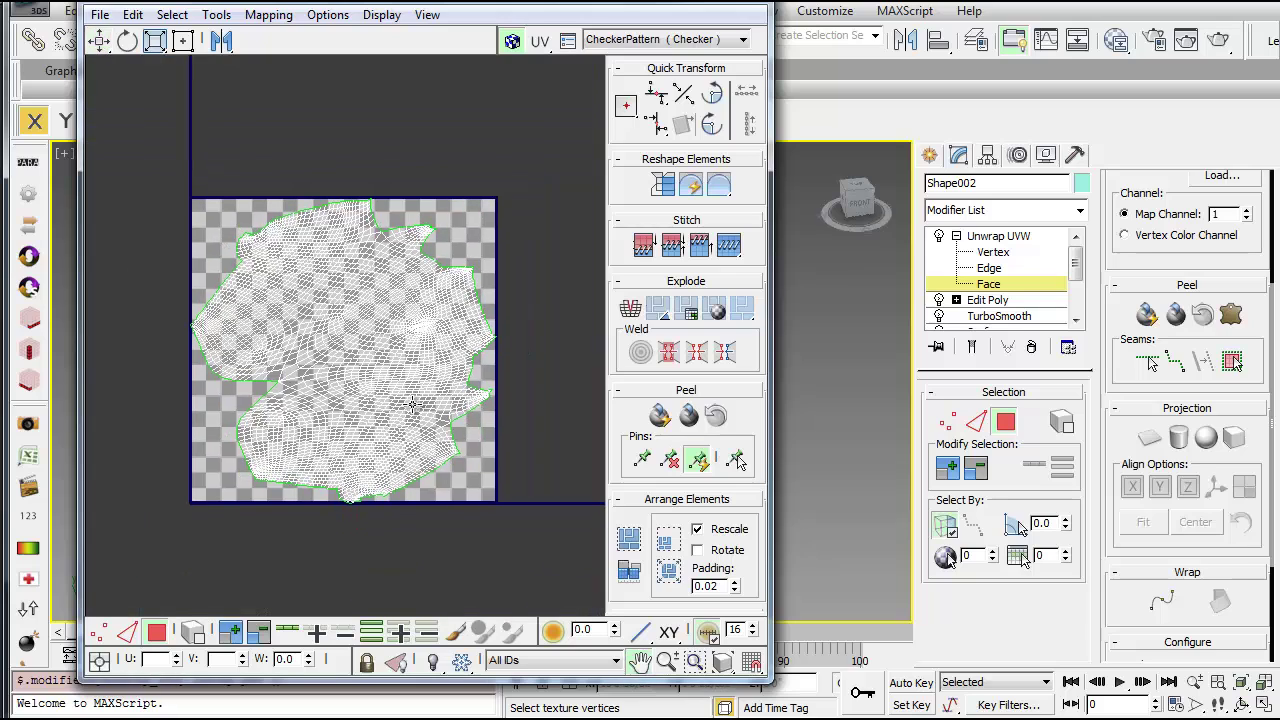
Render the UVW template at 1024 by 1024 and fit the rendered image window on screen.
left_click(258, 19)
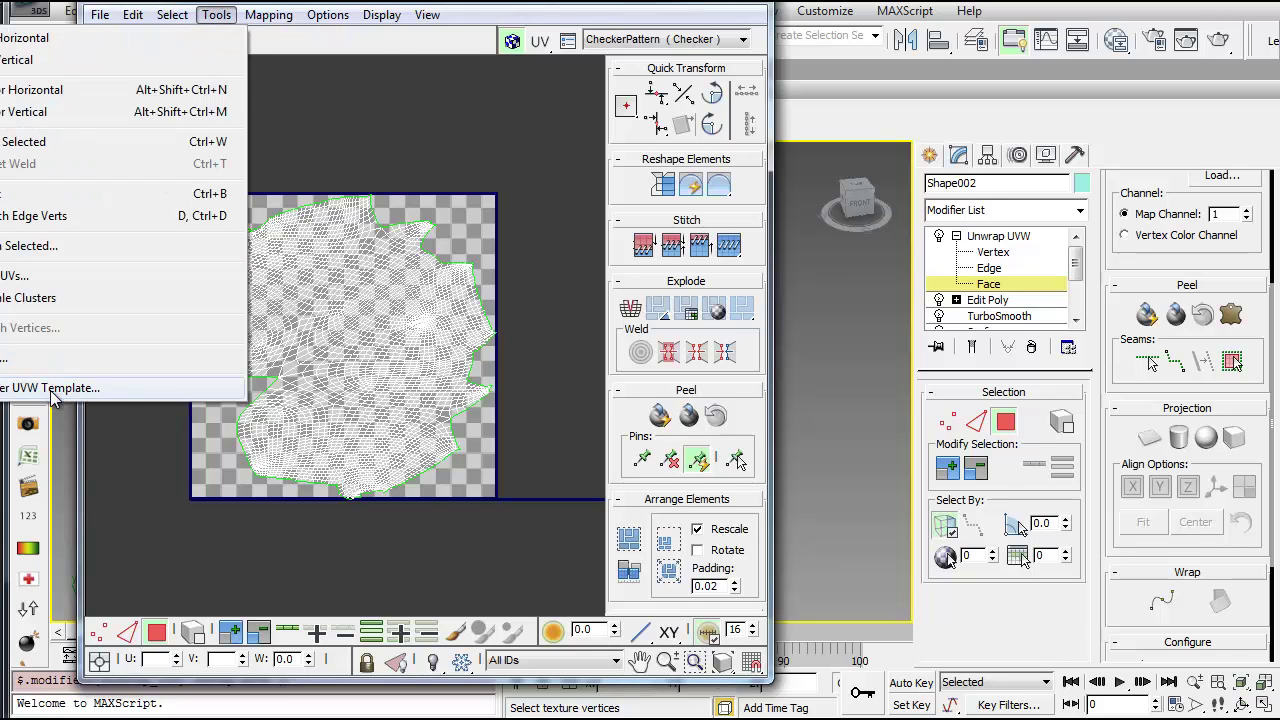
left_click(55, 389)
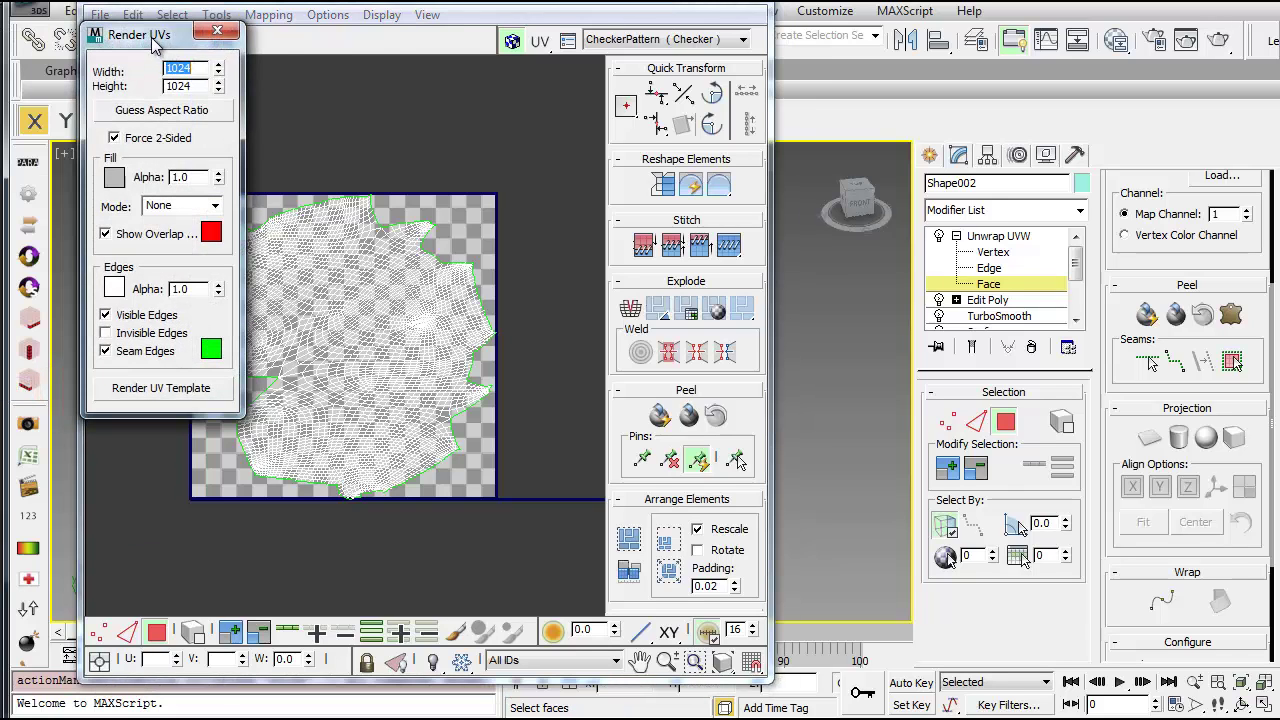
left_click_drag(155, 45, 400, 181)
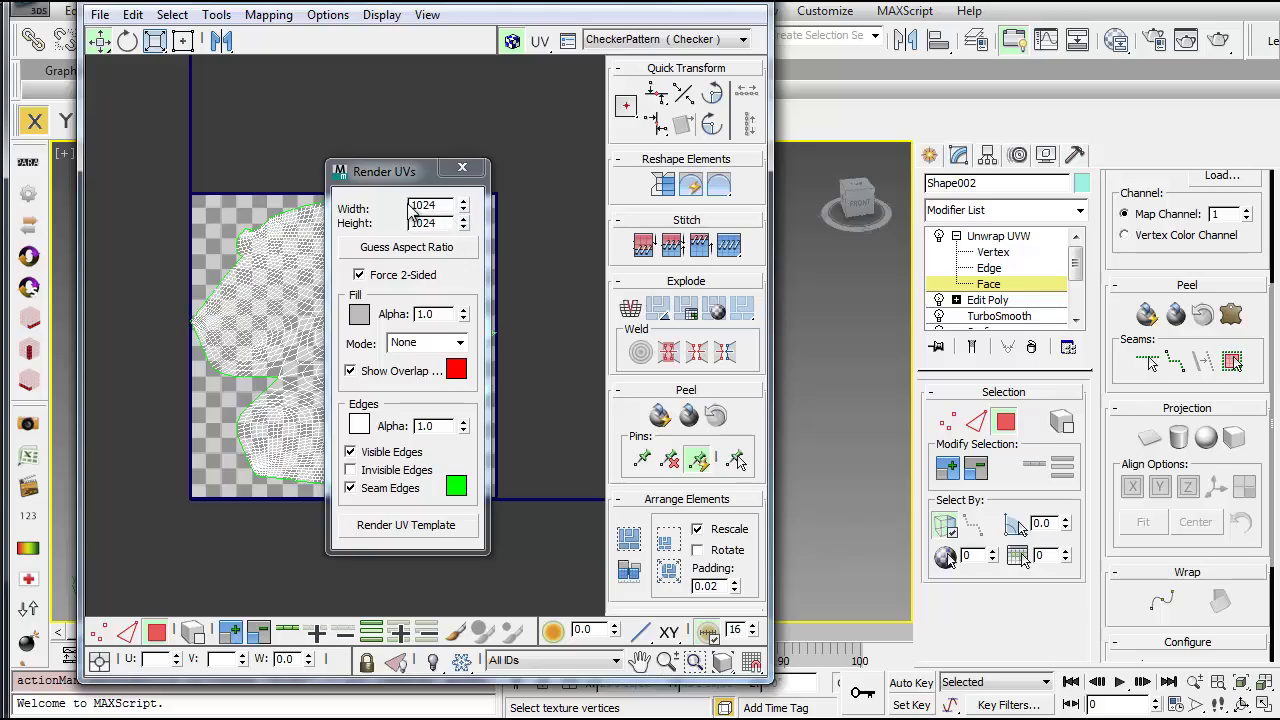
left_click(400, 528)
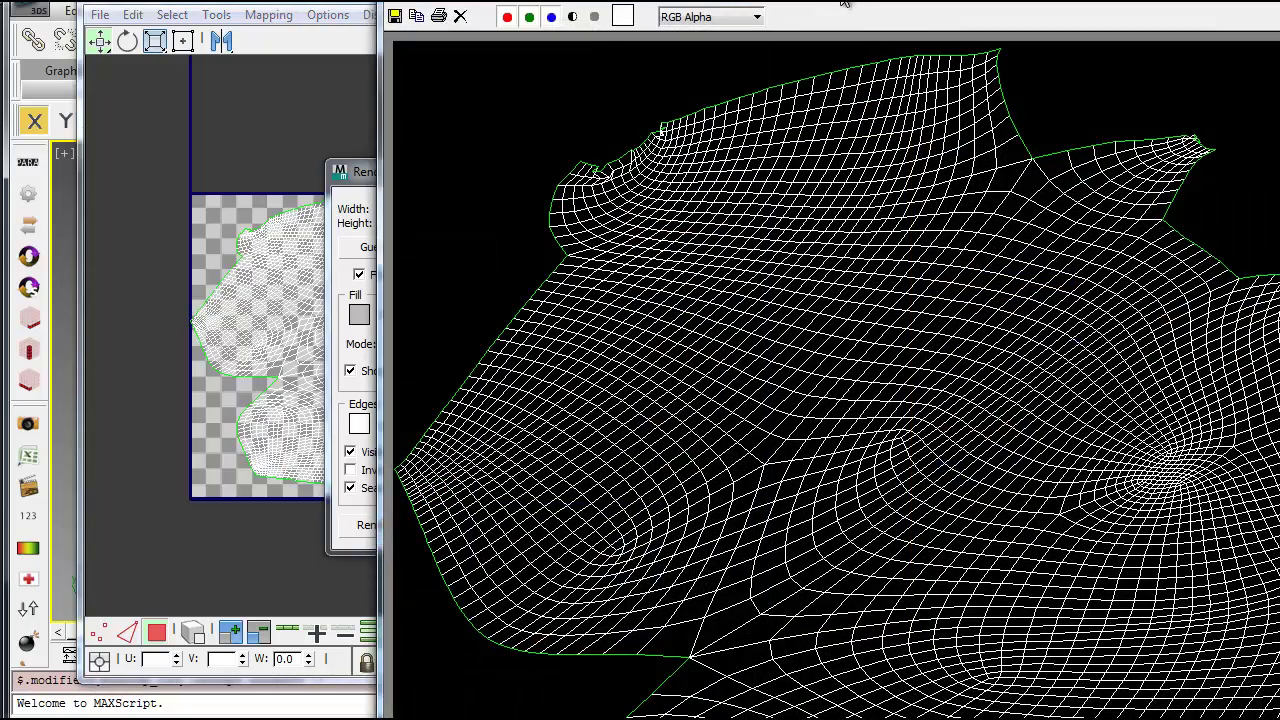
left_click_drag(700, 3, 378, 3)
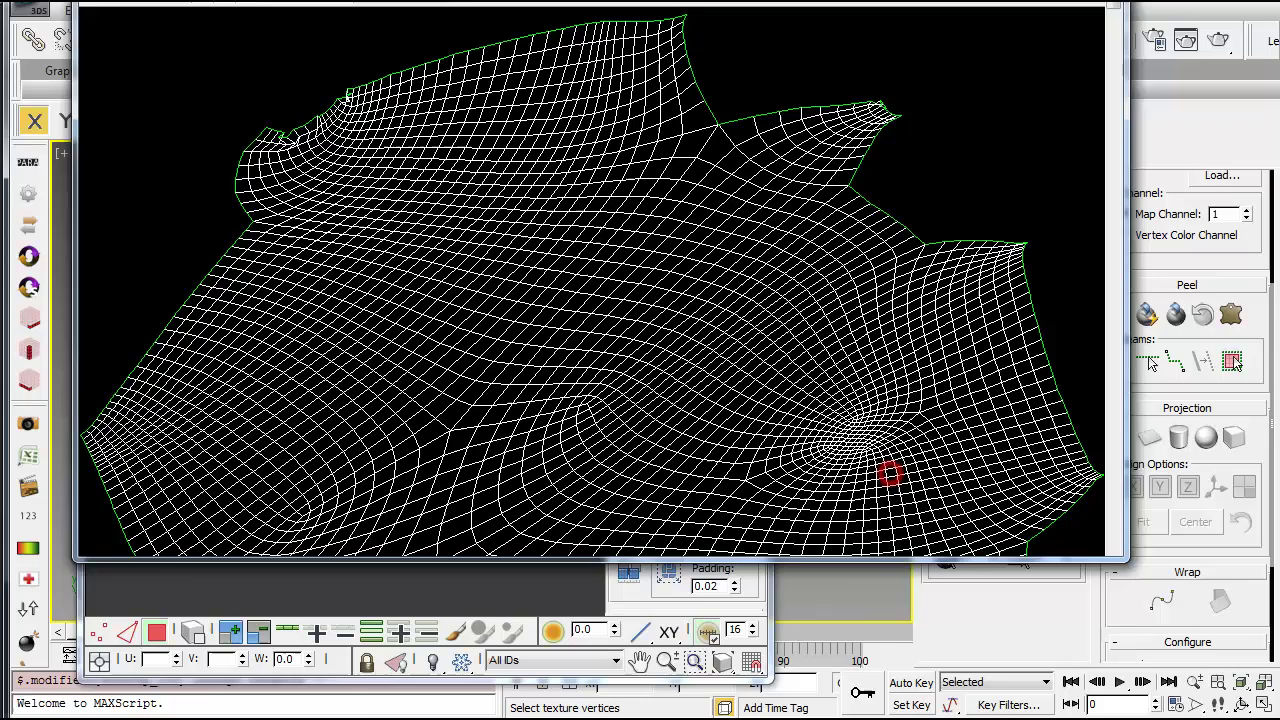
left_click_drag(1124, 594, 870, 590)
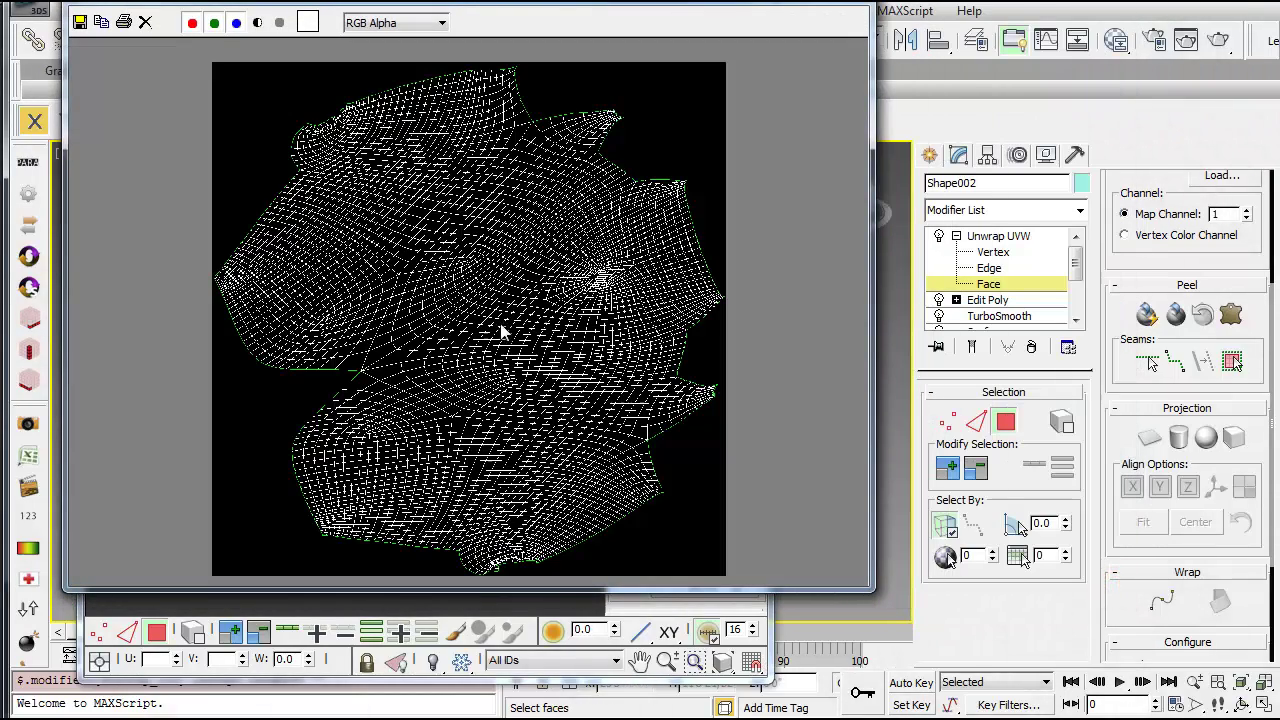
Save the rendered UV template to the Desktop as a JPEG file named test.
left_click(80, 21)
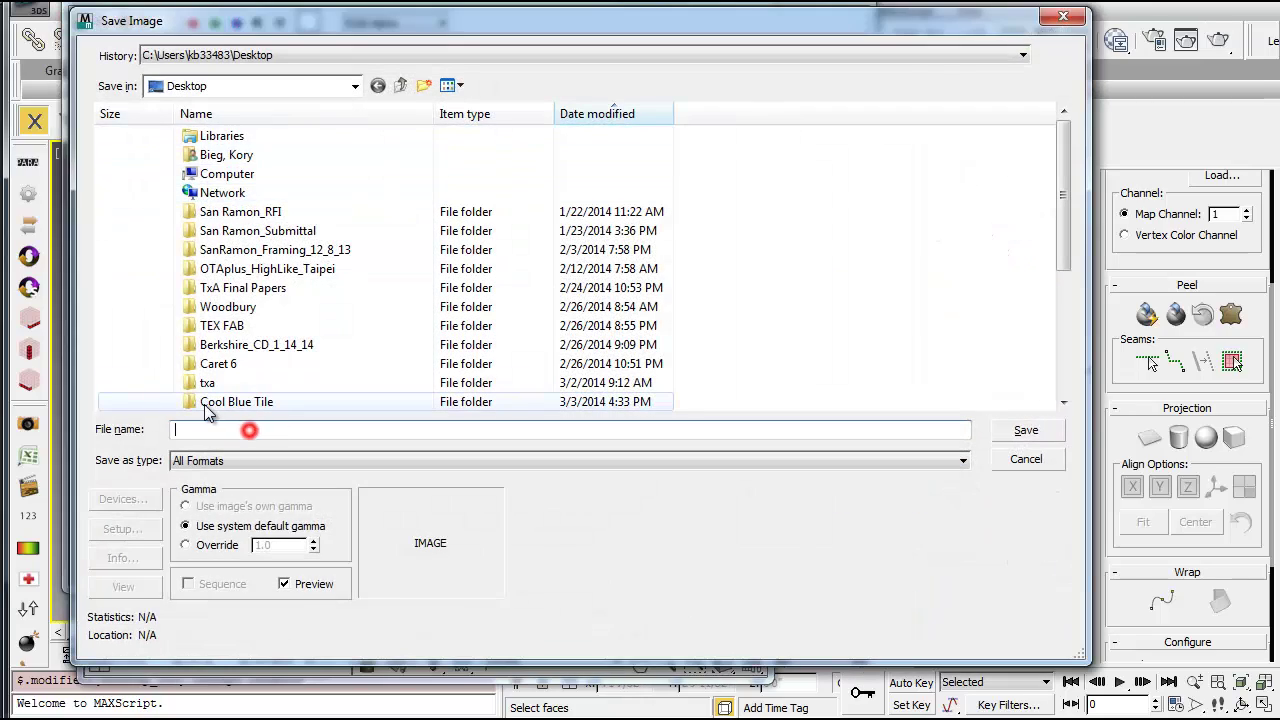
type("test")
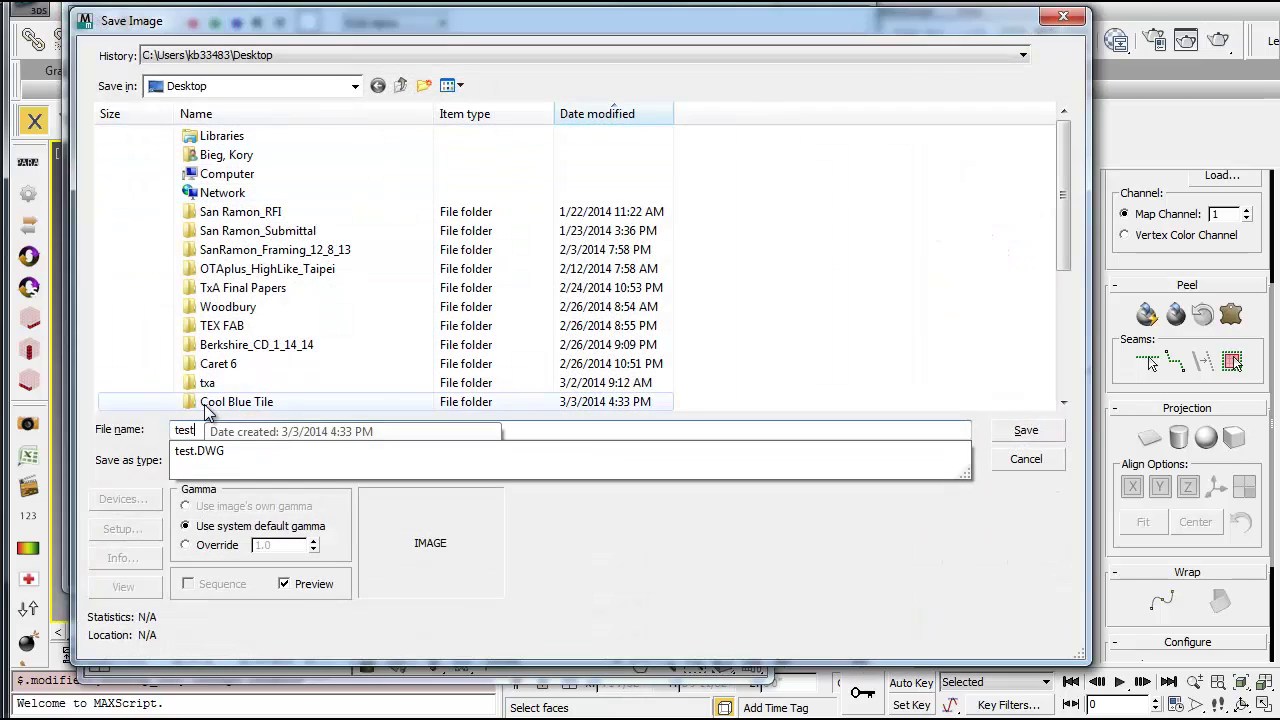
left_click(725, 553)
left_click(492, 458)
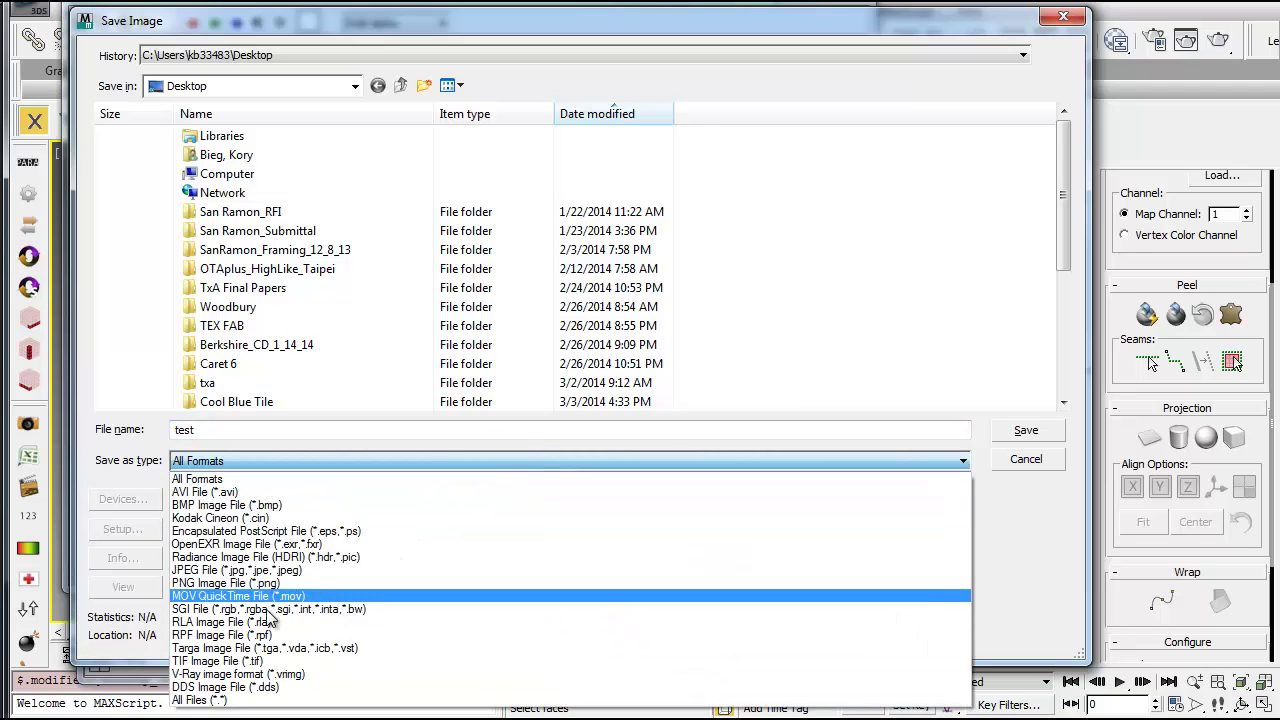
left_click(234, 570)
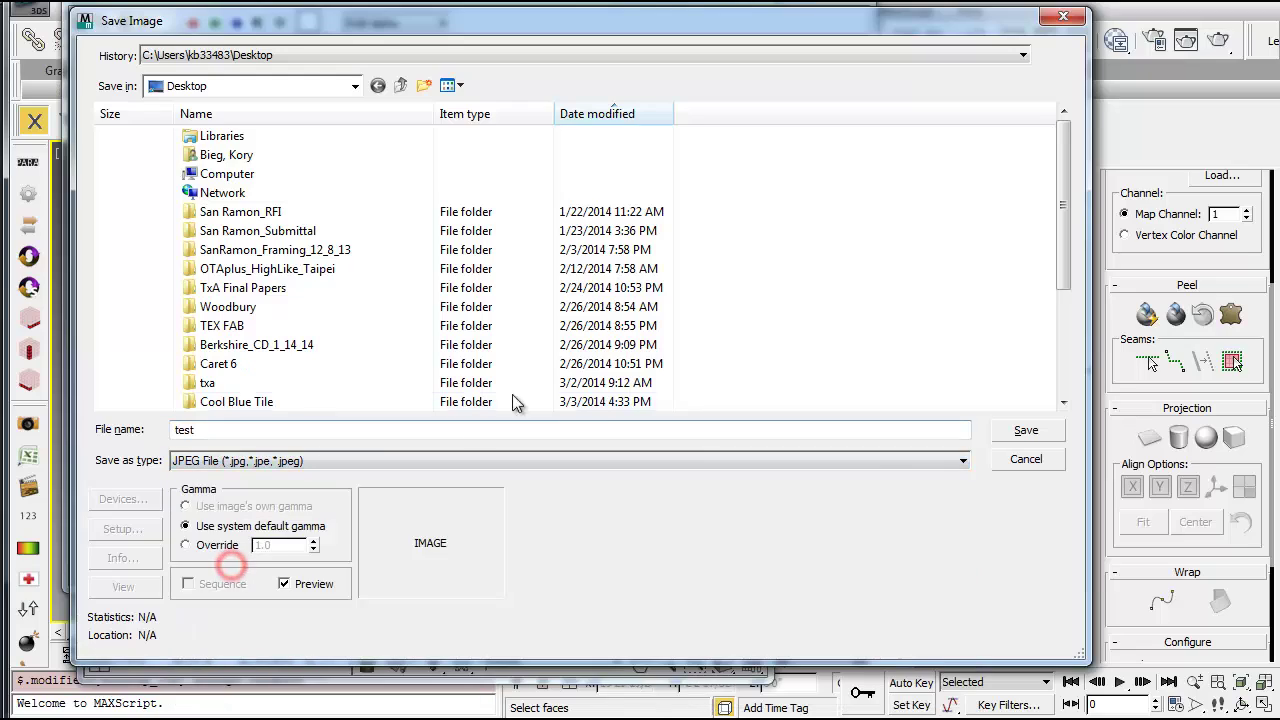
left_click(1026, 431)
left_click(522, 452)
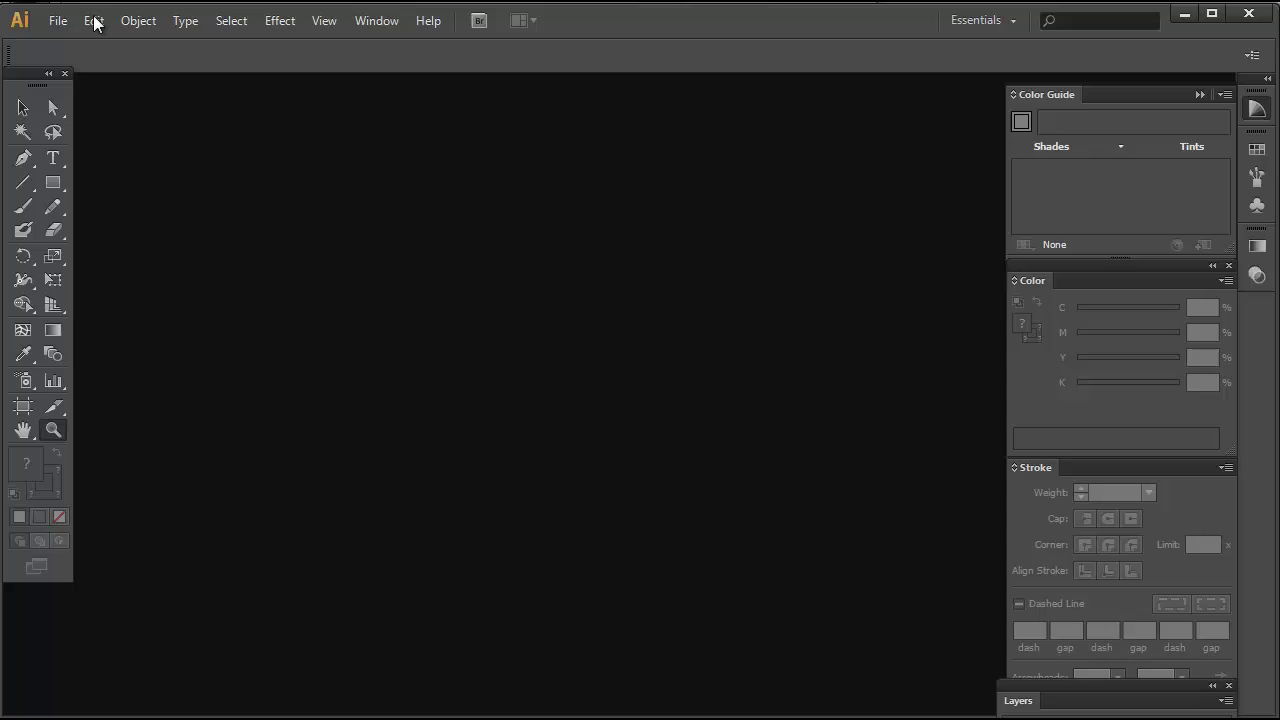
Switch to Illustrator and open test.jpg from the Desktop.
left_click(56, 21)
left_click(95, 88)
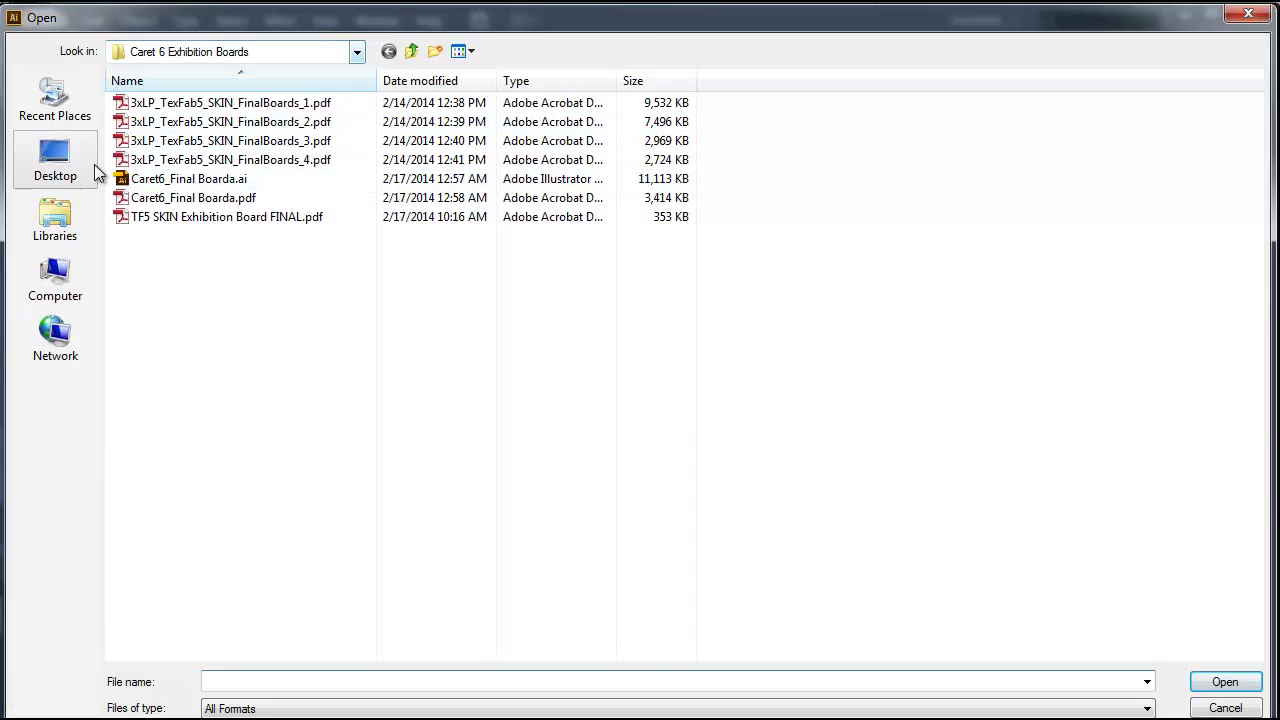
left_click(72, 163)
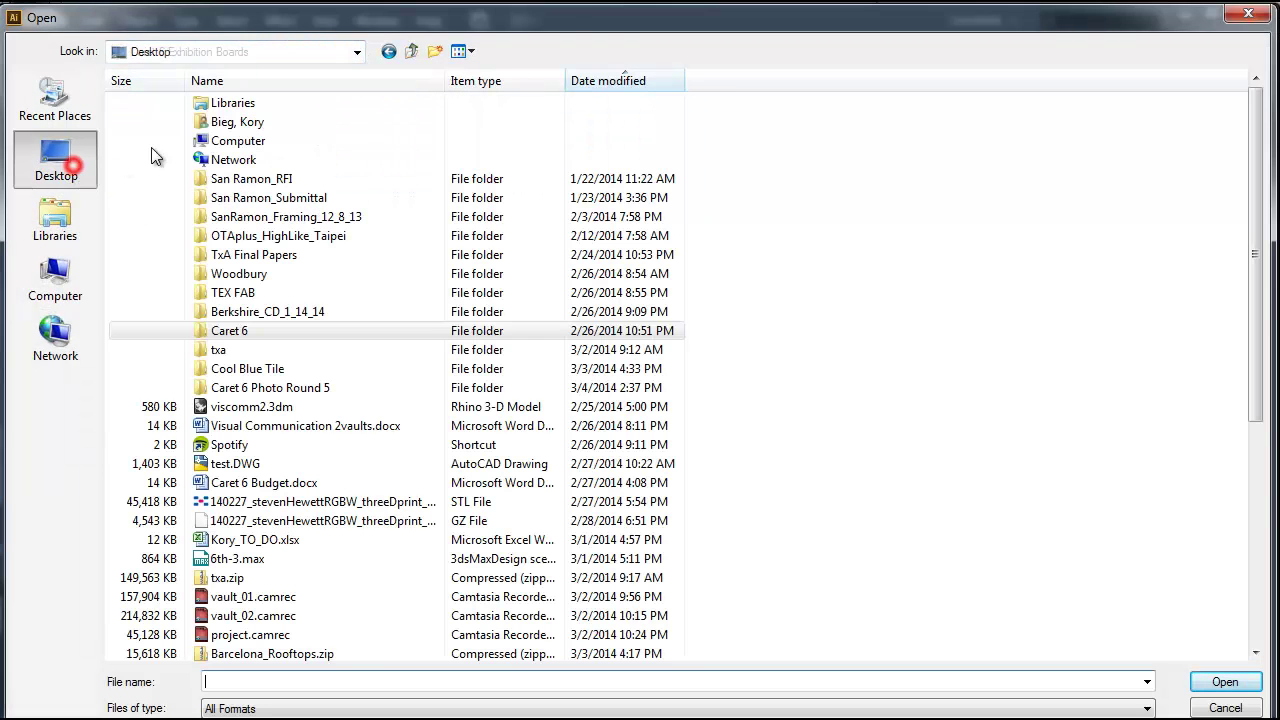
scroll(230, 470, "down", 1)
scroll(275, 548, "down", 4)
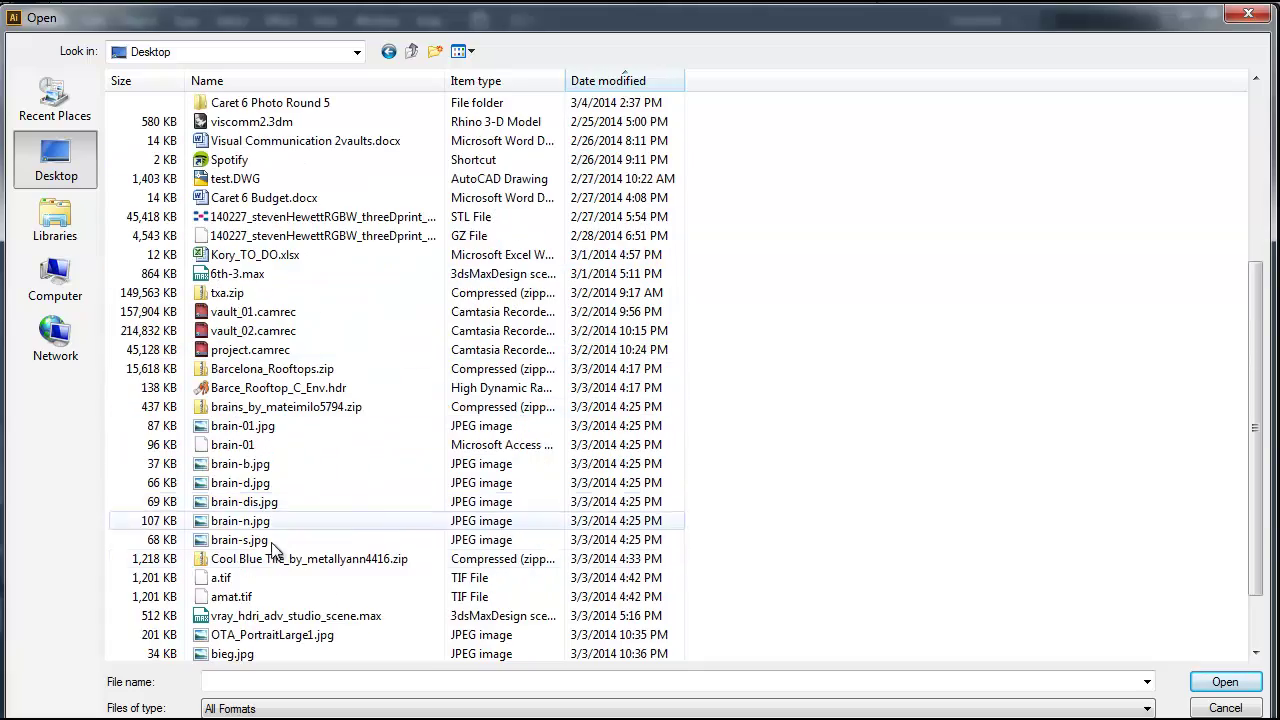
scroll(250, 590, "down", 2)
left_click(228, 635)
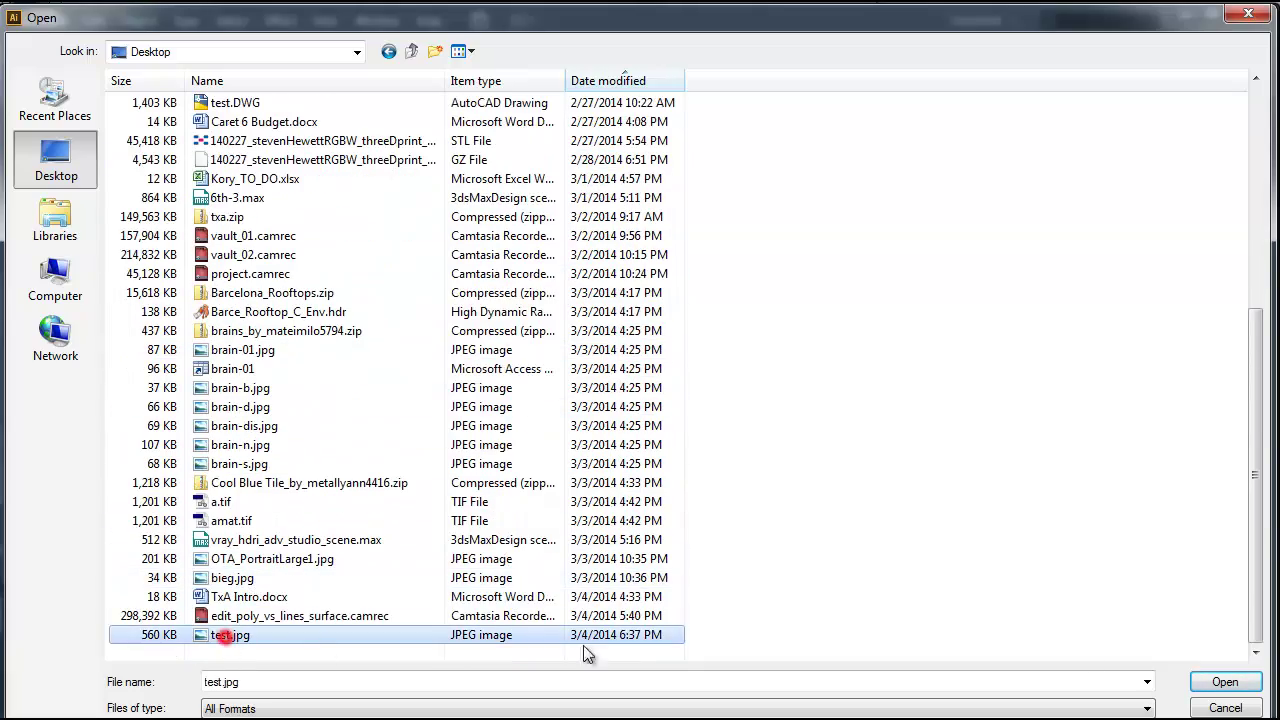
left_click(1222, 682)
Add a new layer above the UV template image and lock the template's layer.
scroll(395, 276, "down", 2)
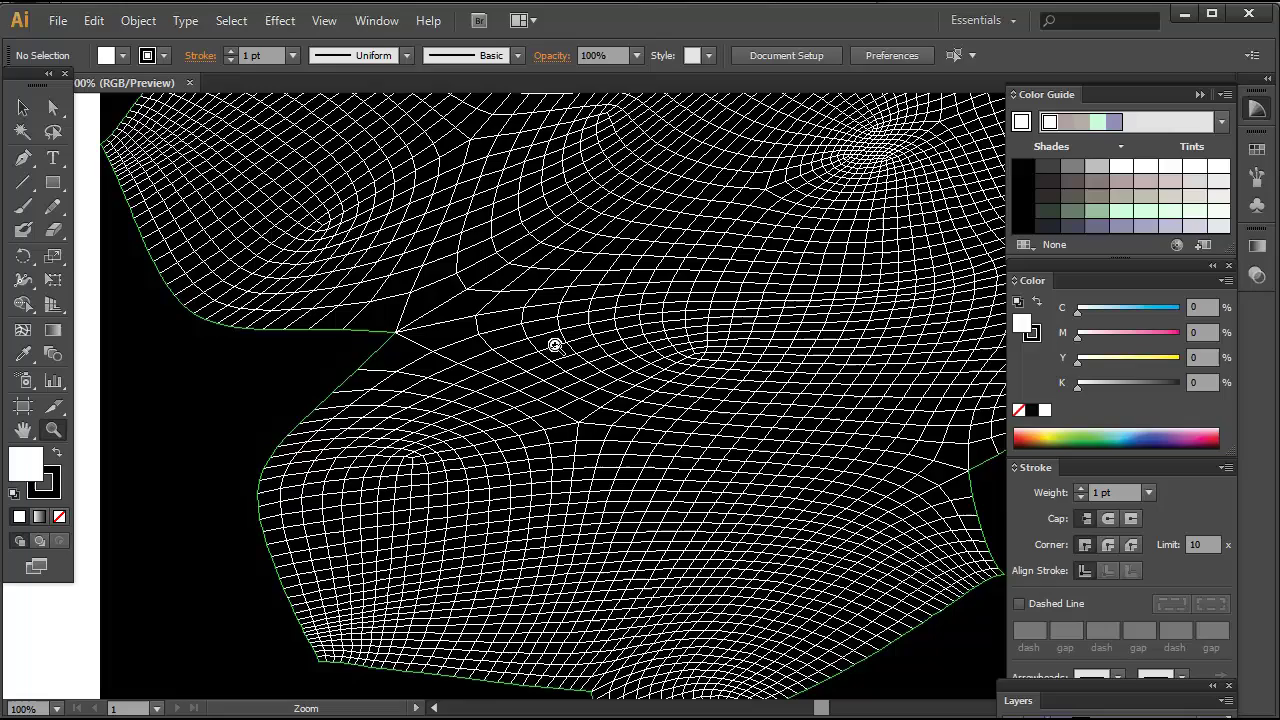
left_click(651, 351, "alt")
left_click(651, 351, "alt")
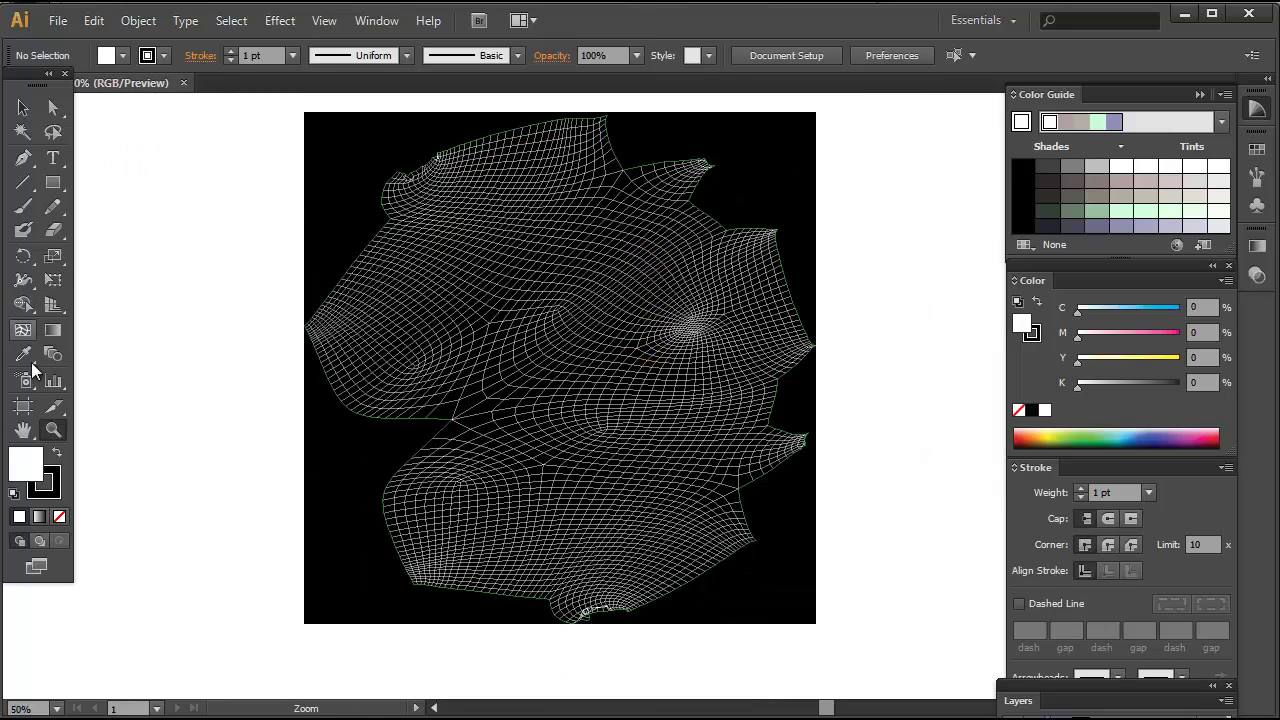
left_click(26, 207)
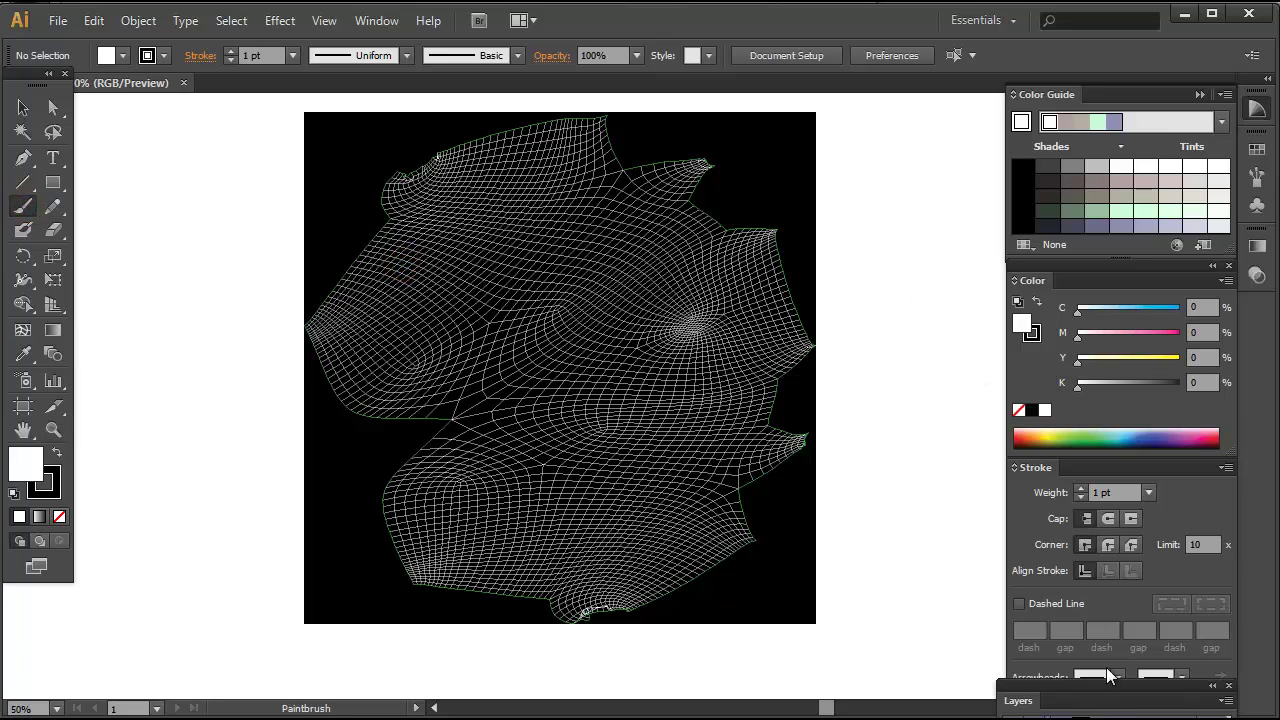
left_click_drag(1100, 690, 1087, 410)
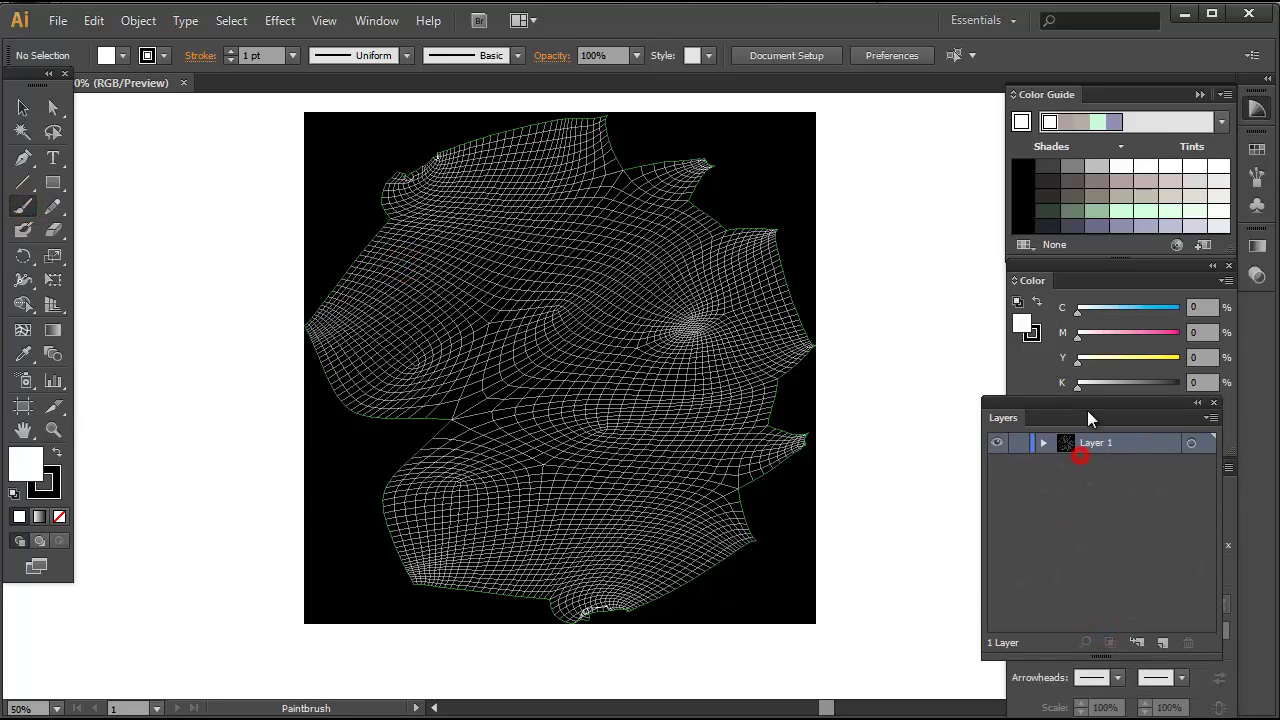
left_click(1163, 641)
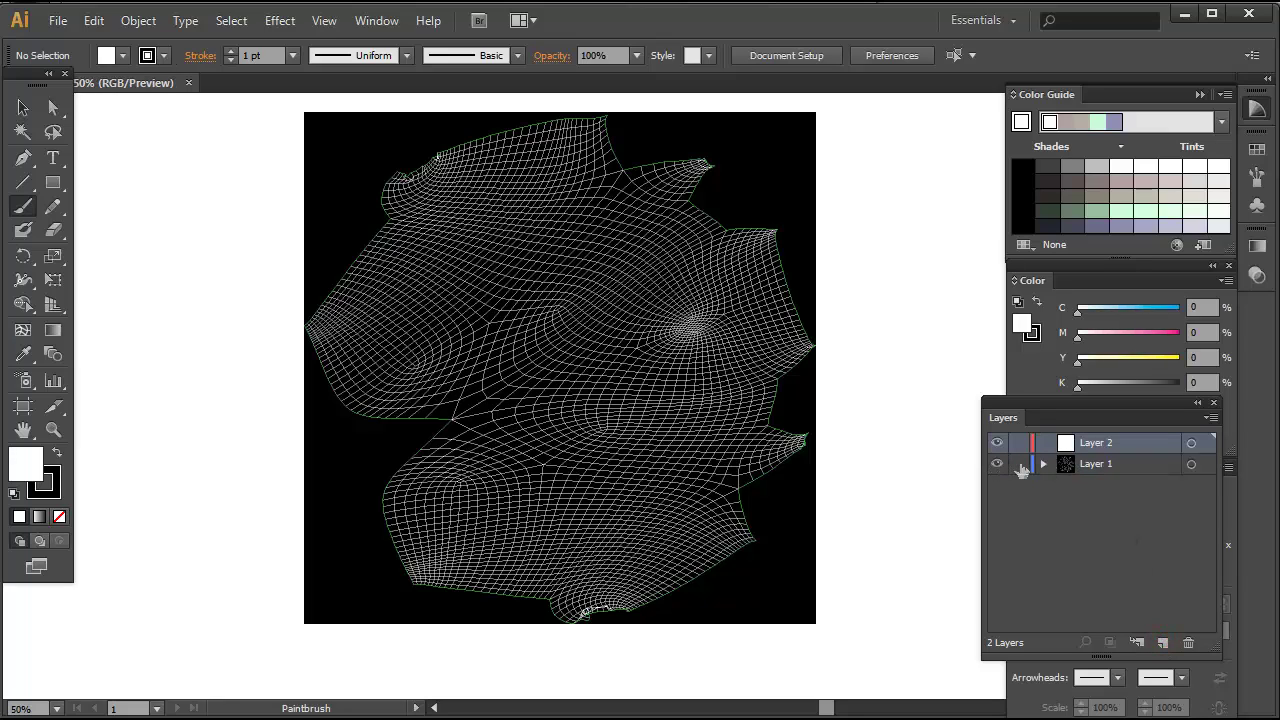
Draw a white-filled rectangle on the new layer over the upper-left part of the UV mesh.
left_click(53, 182)
left_click_drag(391, 210, 497, 341)
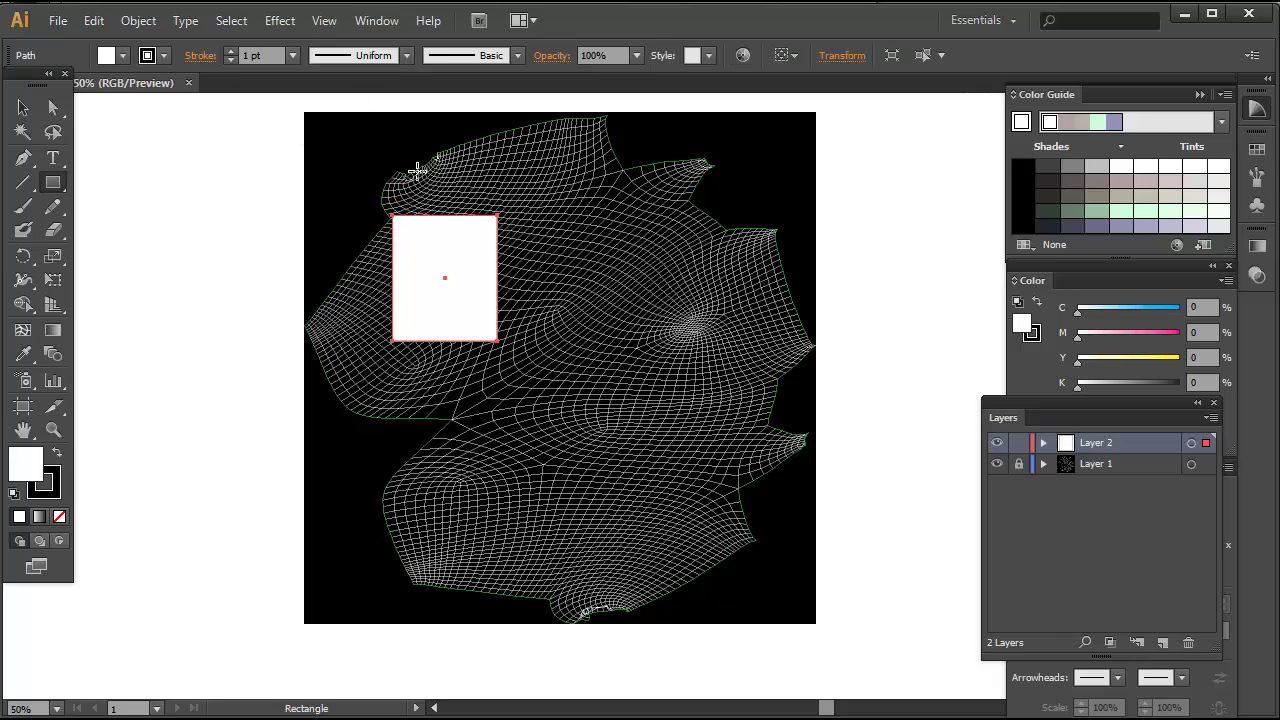